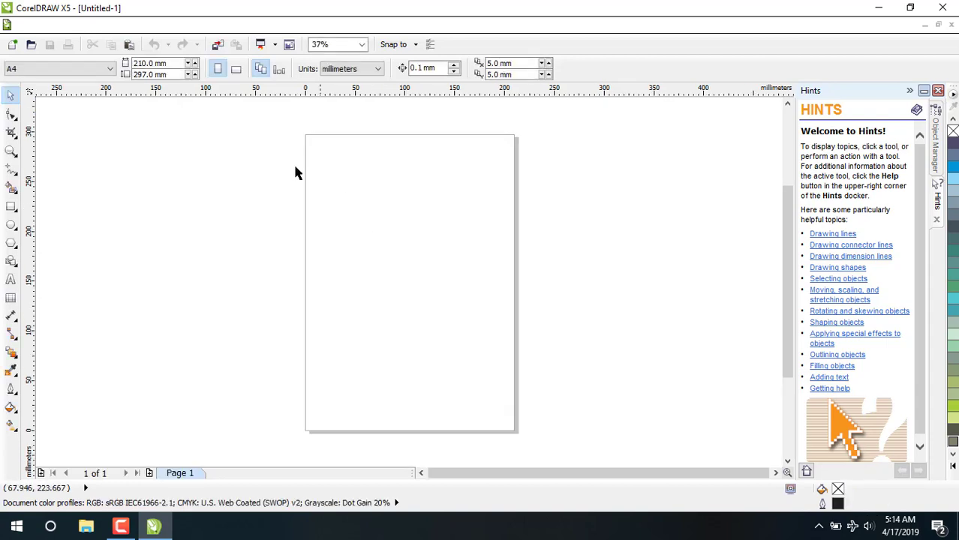
- Set the page to landscape and draw a circle about 144 mm in diameter centred on the page
left_click(236, 68)
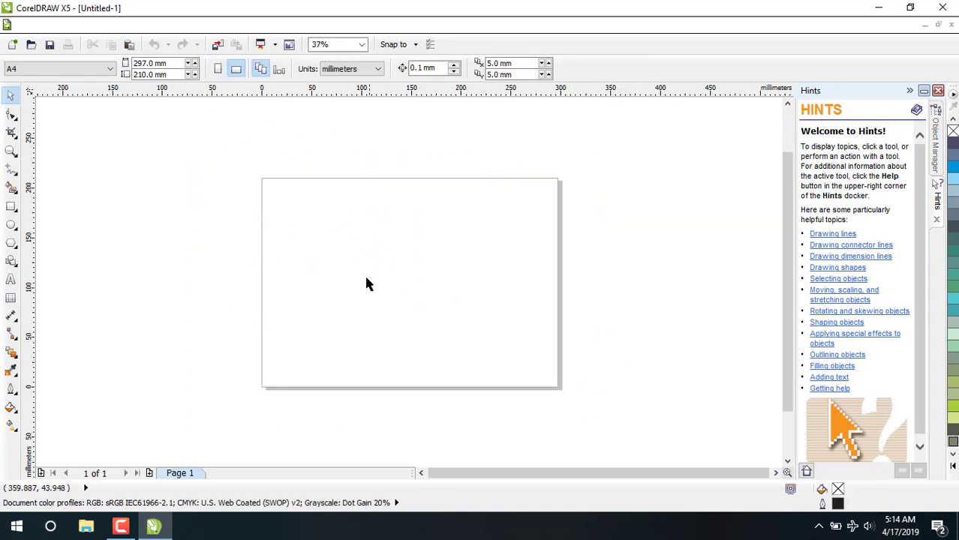
scroll(669, 349, "down", 1)
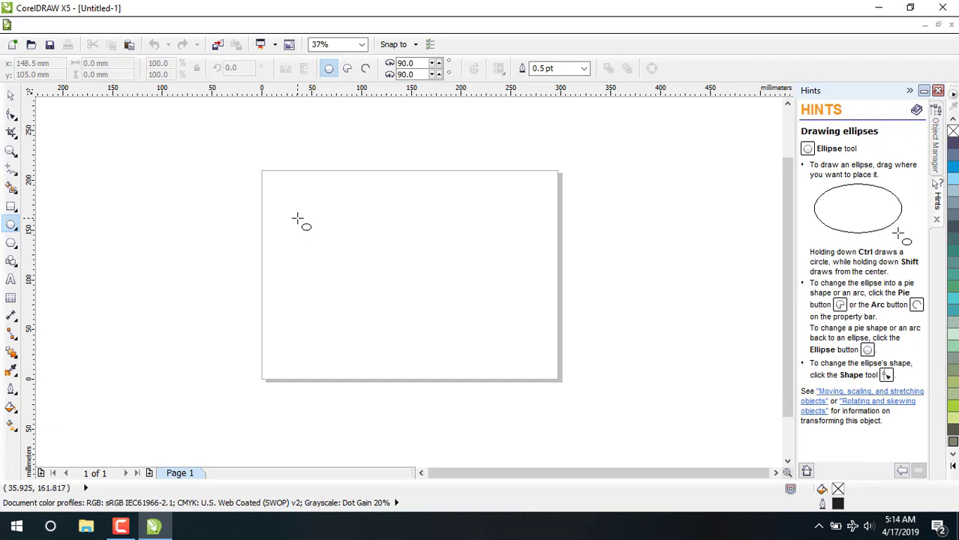
left_click_drag(297, 218, 441, 339)
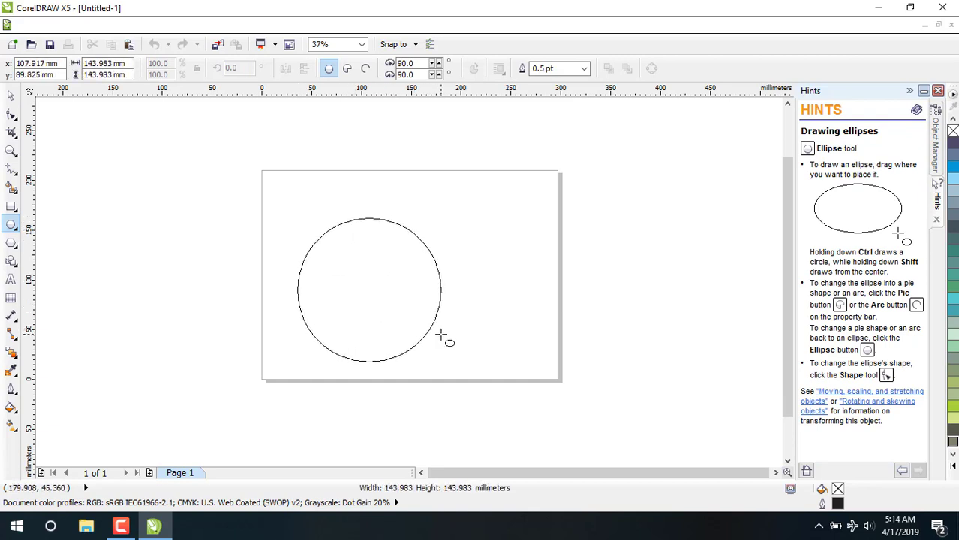
left_click(10, 95)
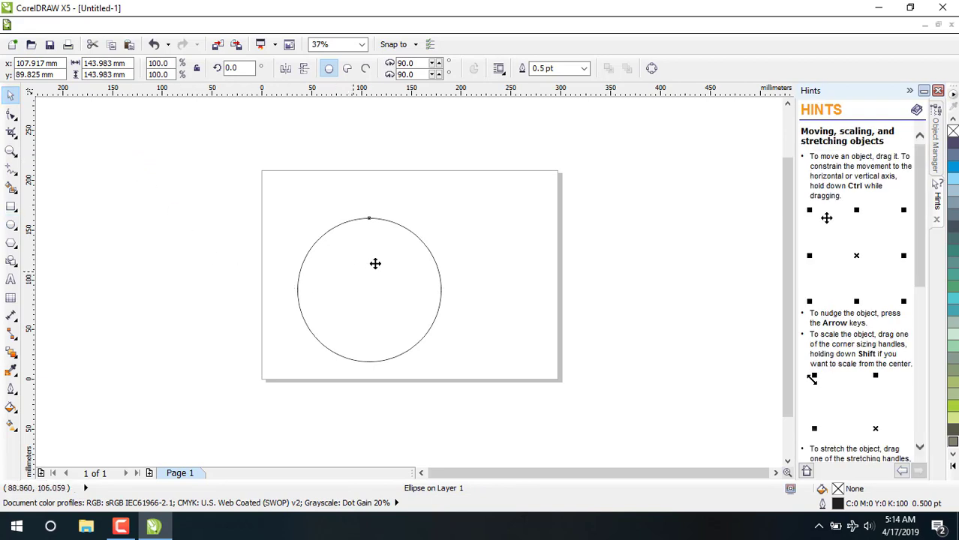
left_click_drag(376, 263, 424, 258)
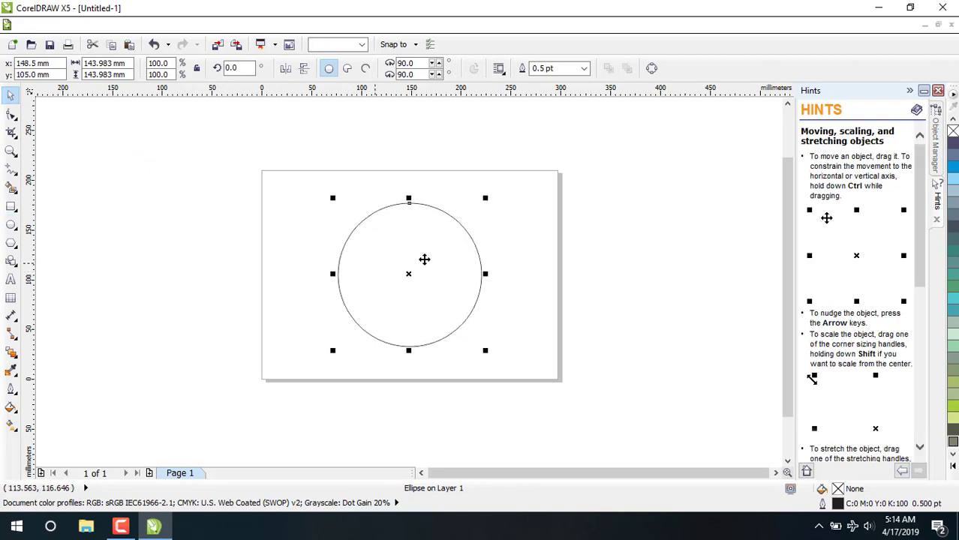
left_click(630, 279)
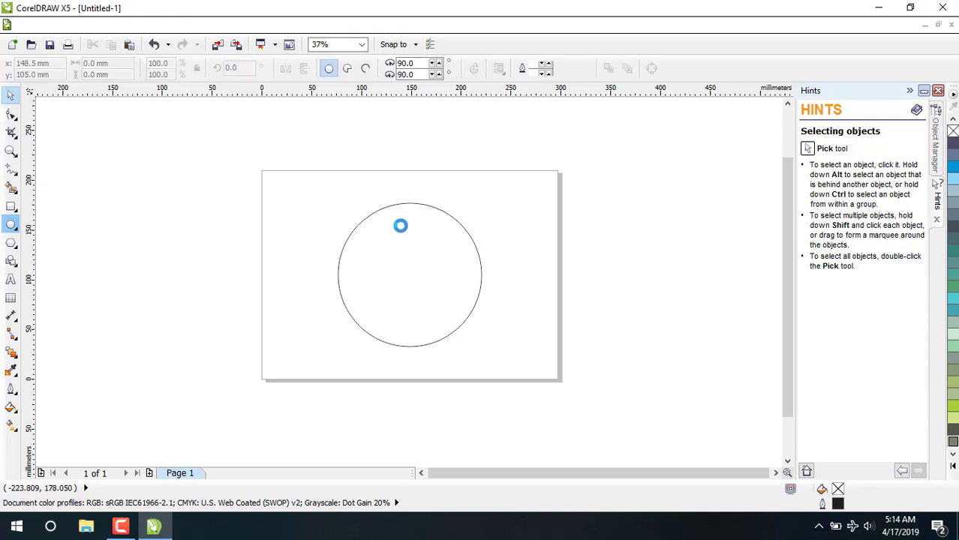
- Duplicate the circle and enlarge the copy to about 156 mm in diameter, concentric with the original
key("ctrl+d")
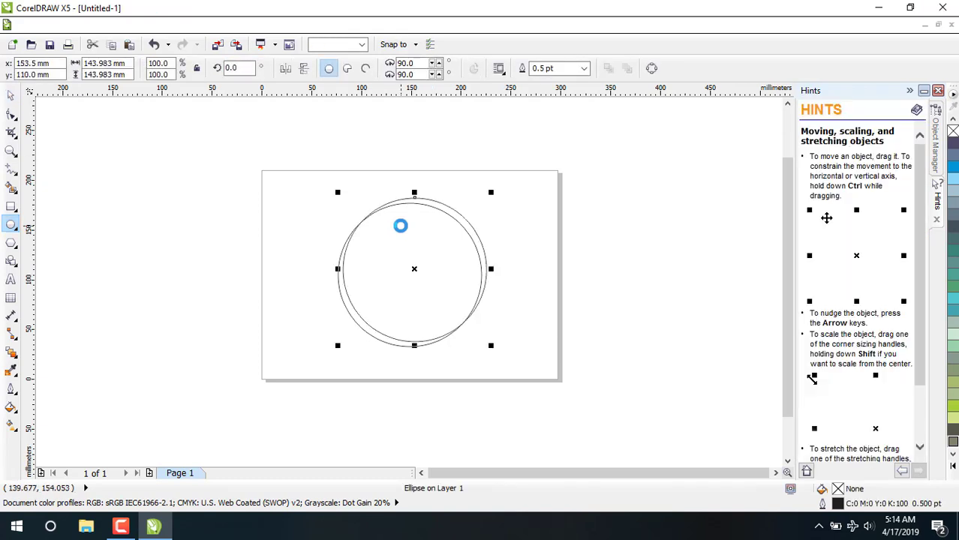
left_click_drag(493, 193, 523, 239)
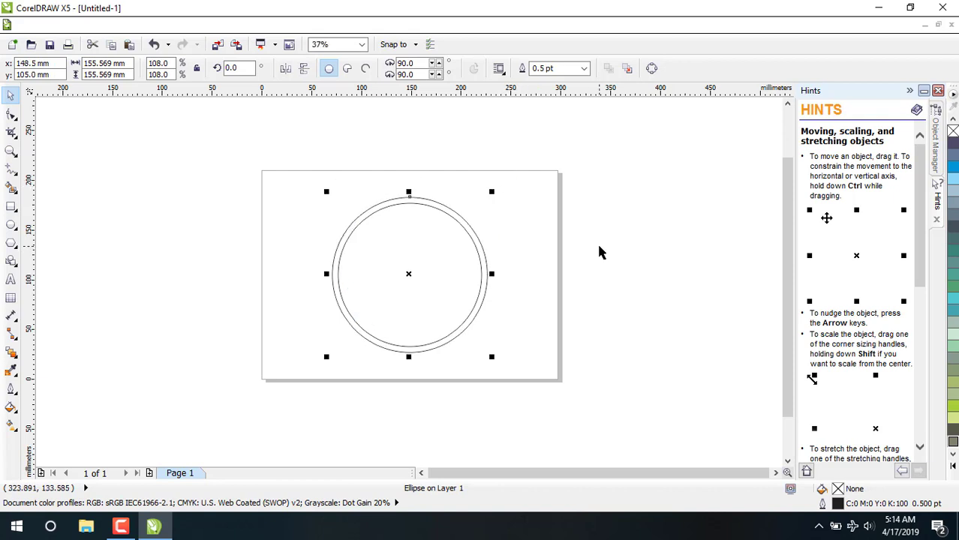
left_click(534, 252)
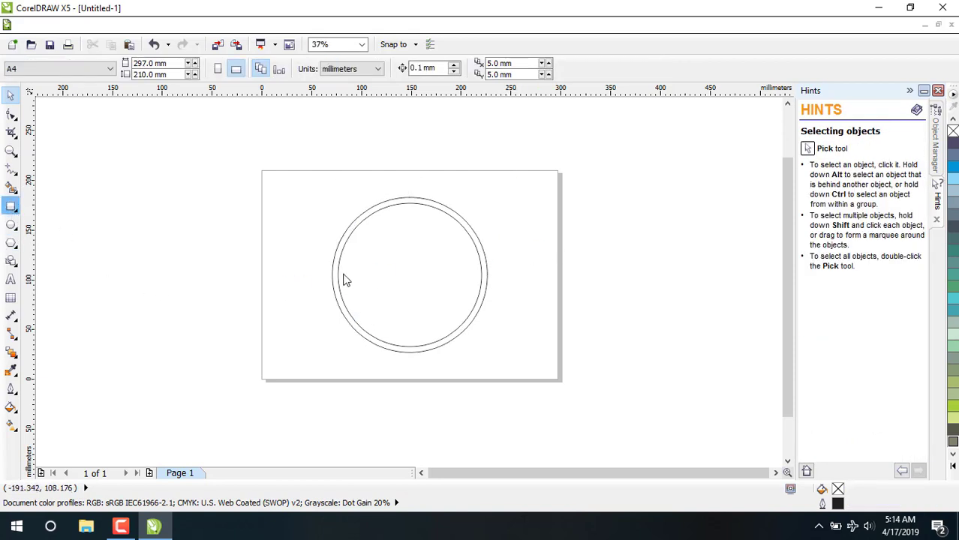
- Draw a horizontal rectangle about 188 by 31 mm across the circles and centre it on the page
left_click_drag(311, 260, 499, 290)
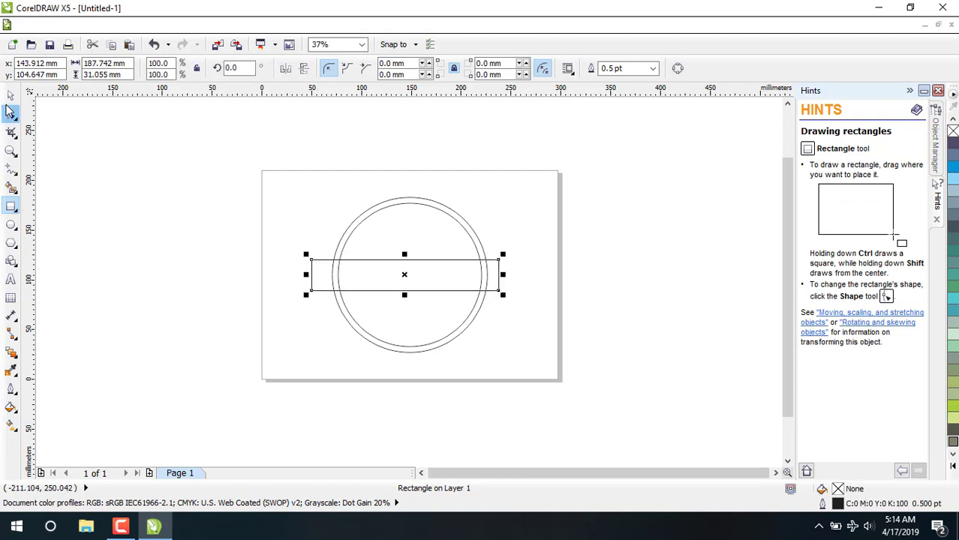
left_click(10, 95)
left_click(139, 157)
left_click(381, 271)
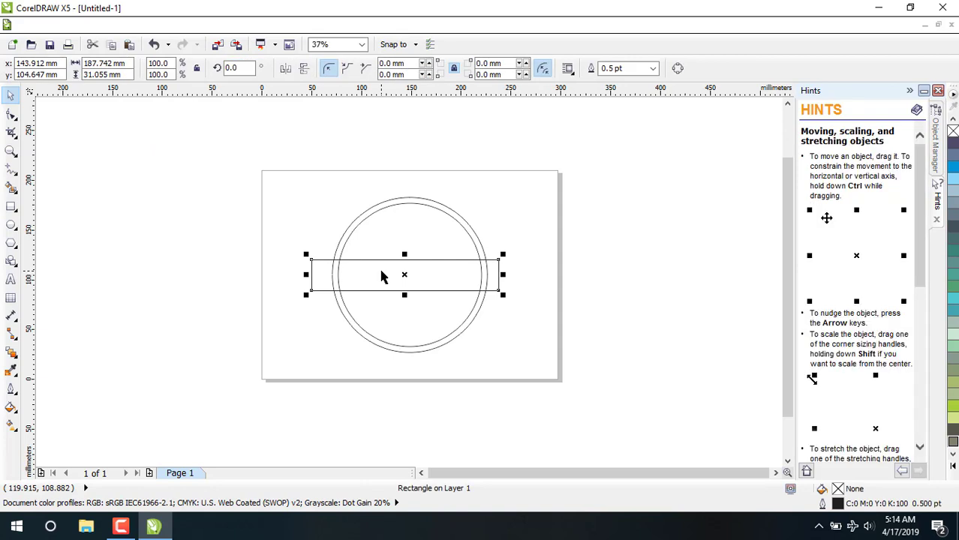
key("p")
left_click(557, 227)
scroll(367, 260, "up", 1)
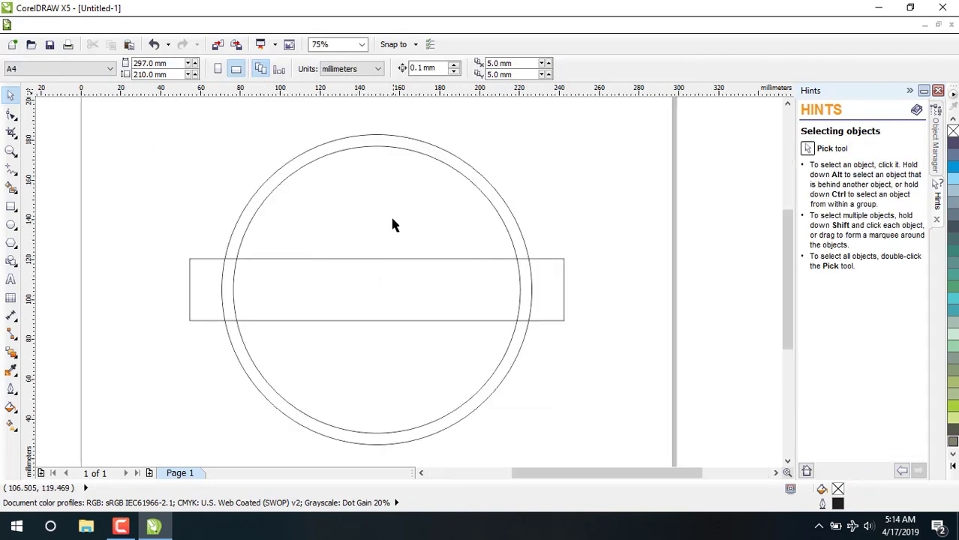
- Shrink the outer circle to about 97 mm in diameter and keep it centred on the page
left_click(392, 218)
left_click_drag(536, 130, 472, 192)
key("p")
- Shorten the rectangle from both ends to about 154 mm wide, slightly overhanging the large circle
left_click(543, 276)
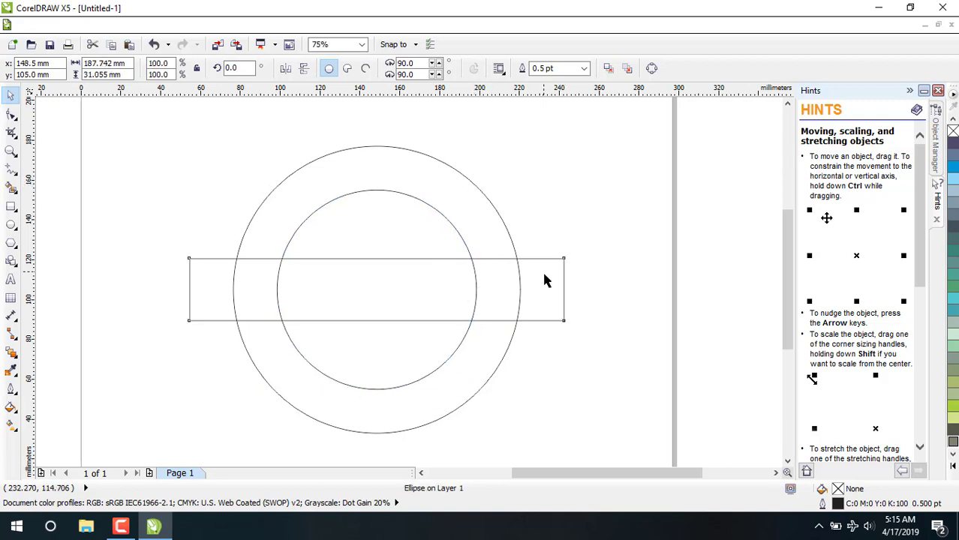
left_click_drag(569, 290, 529, 290)
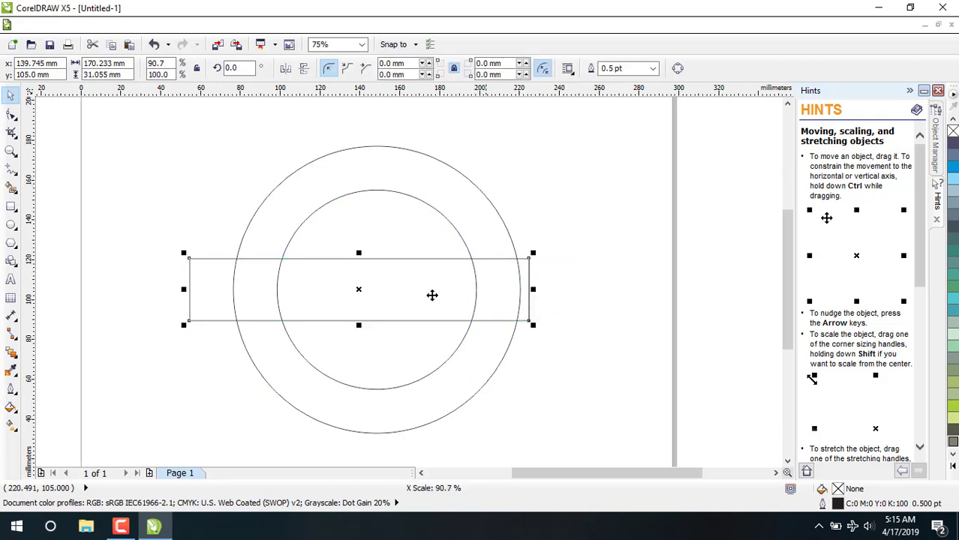
left_click_drag(183, 289, 216, 289)
left_click(619, 183)
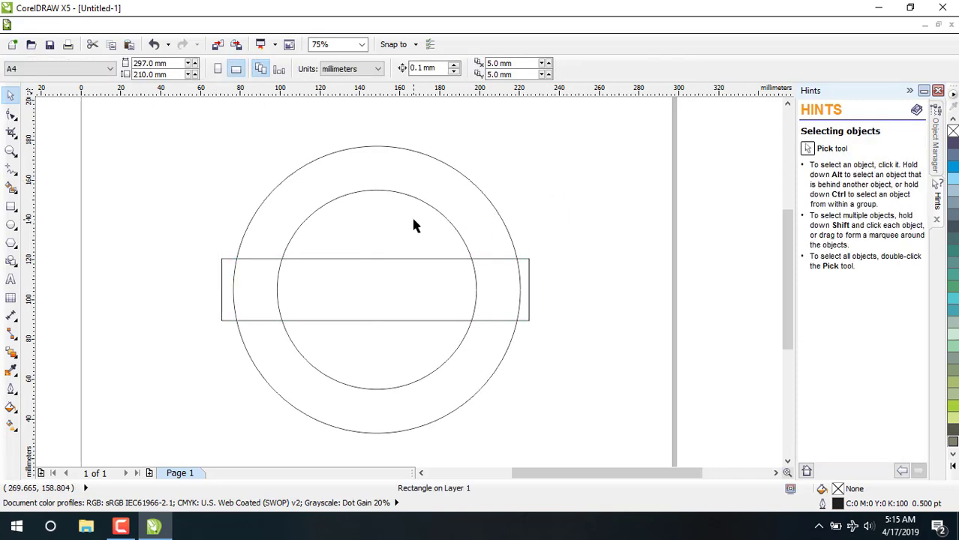
- Fill the rectangle with white so it covers the circle outlines behind it
left_click(423, 299)
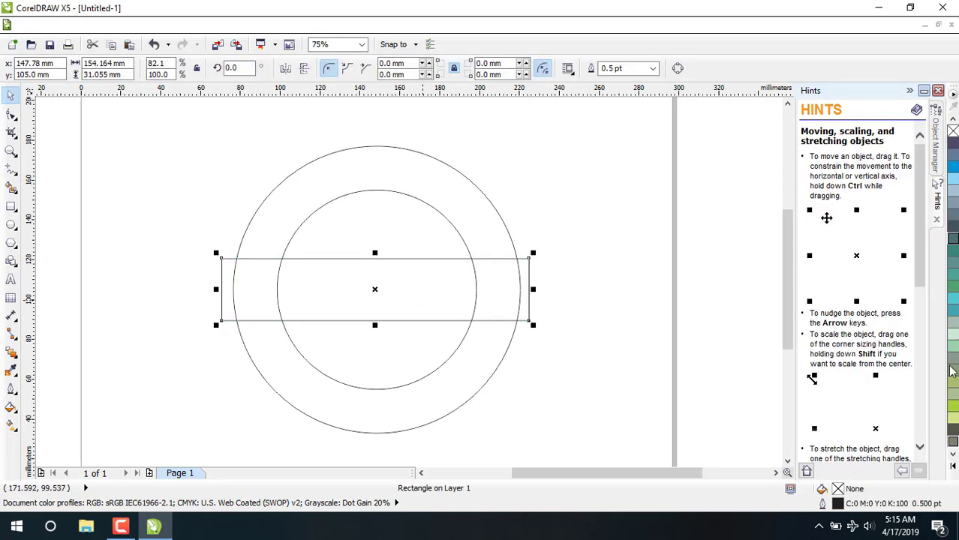
left_click(953, 467)
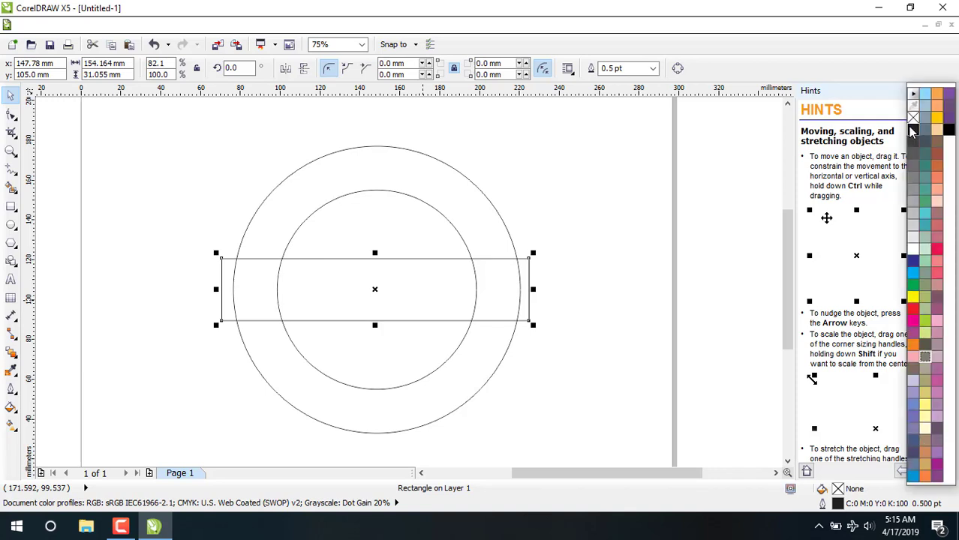
left_click(914, 252)
left_click(558, 196)
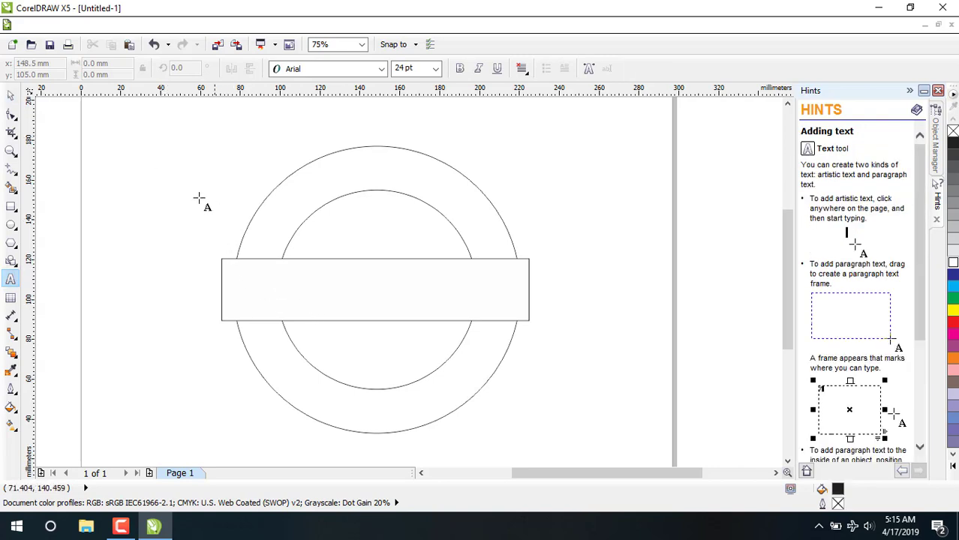
left_click(374, 184)
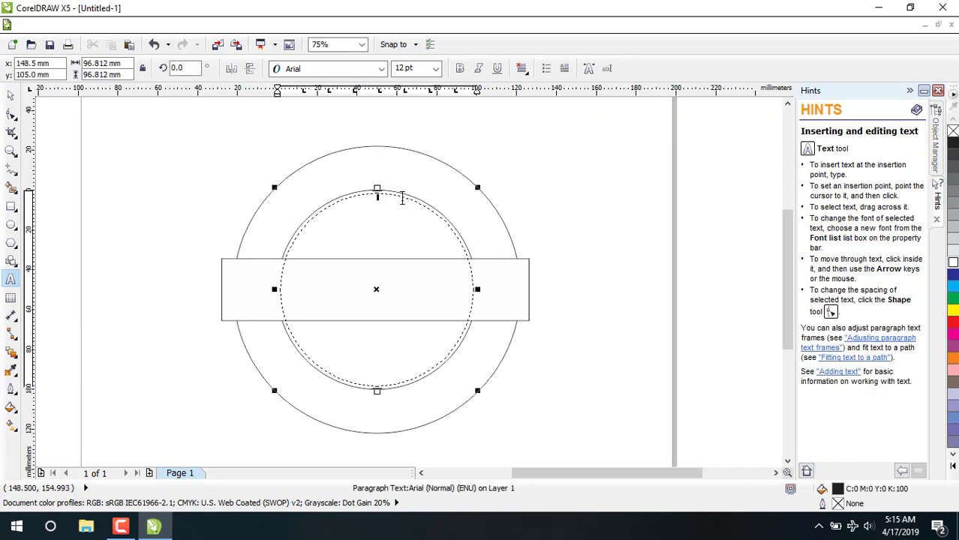
key("ctrl+space")
key("ctrl+z")
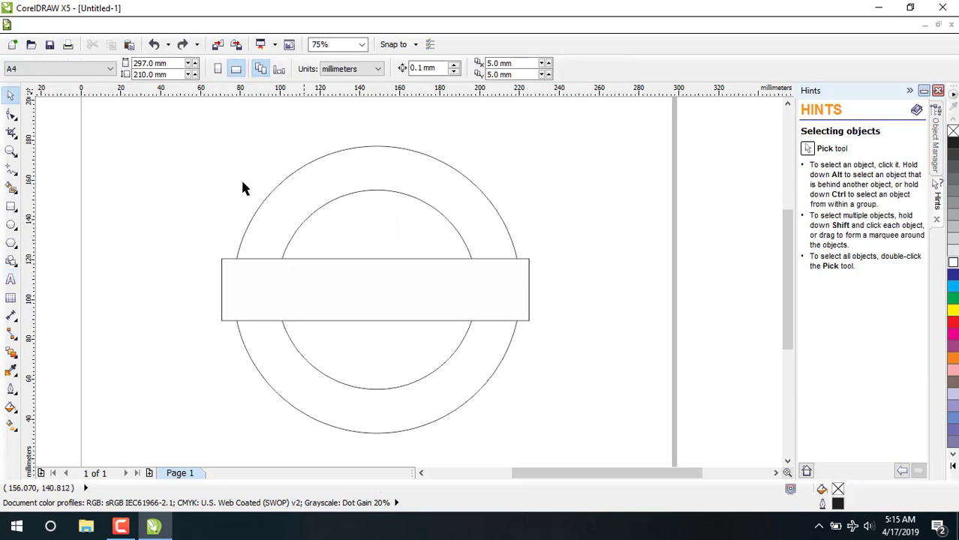
left_click(10, 279)
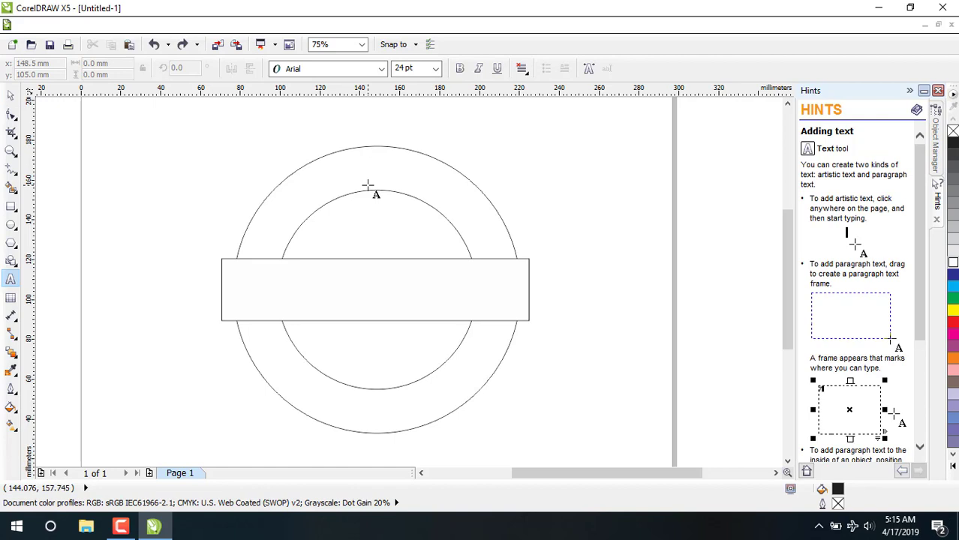
left_click(369, 188)
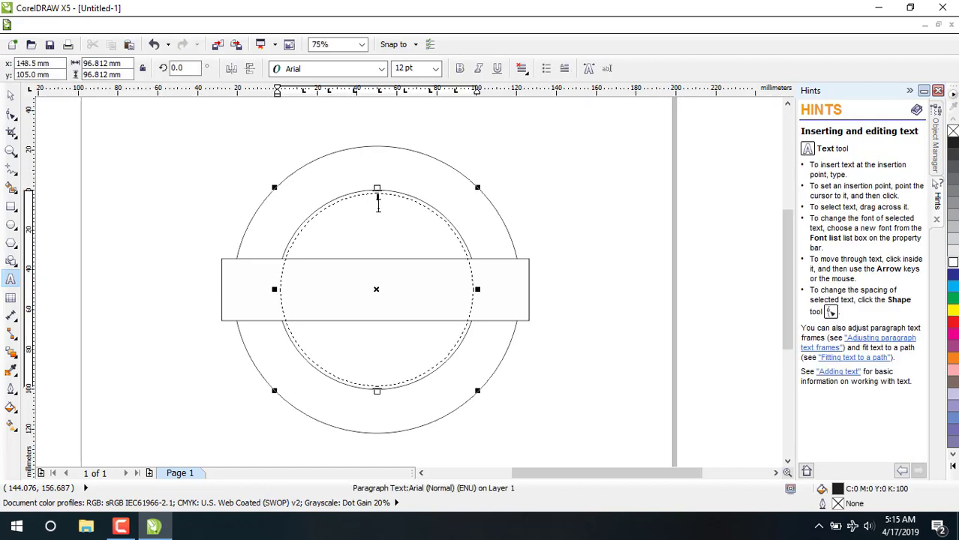
type("sd")
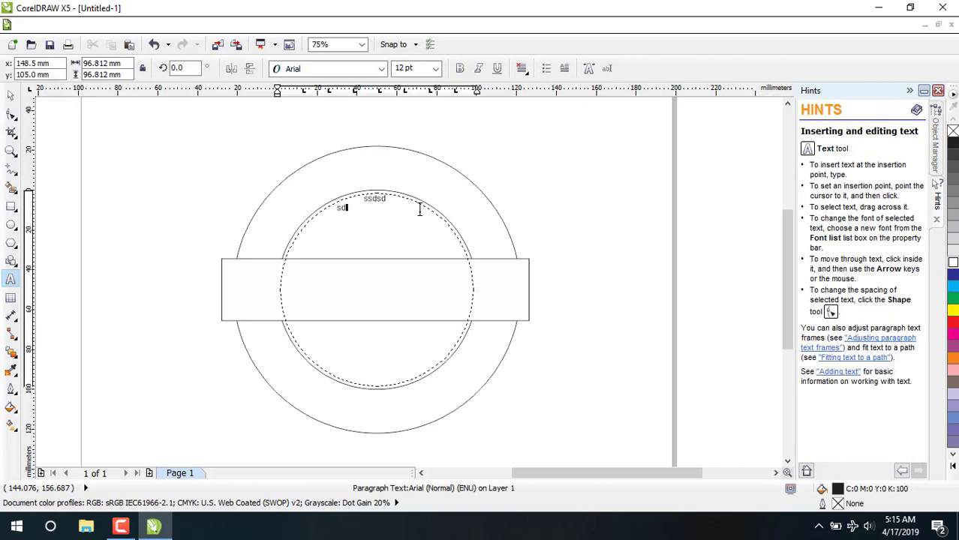
key("ctrl+z")
key("ctrl+z")
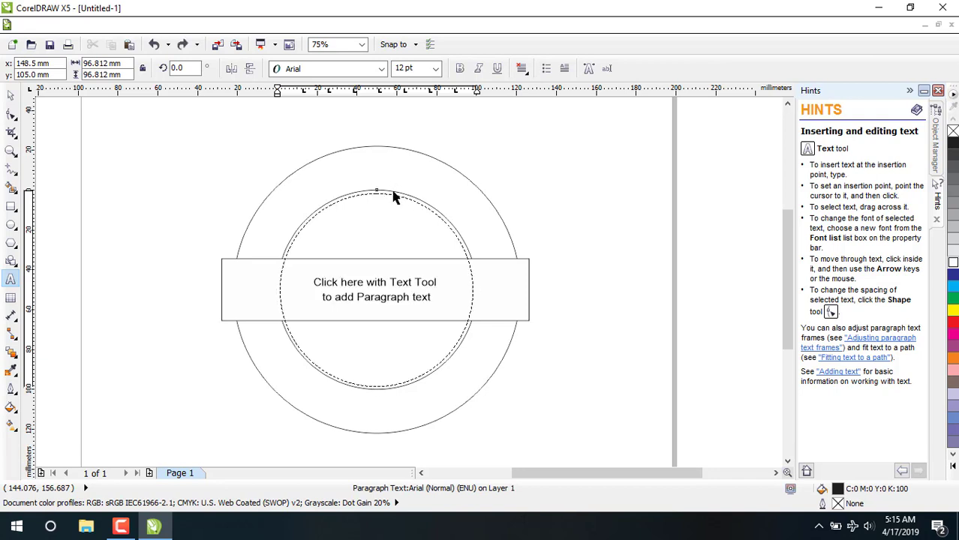
key("ctrl+z")
- Add the text "MADRASAH IBTIDAIYAH HADIQOTUNNASYIIN" along the path of the inner circle, starting from its upper edge
scroll(369, 184, "up", 4)
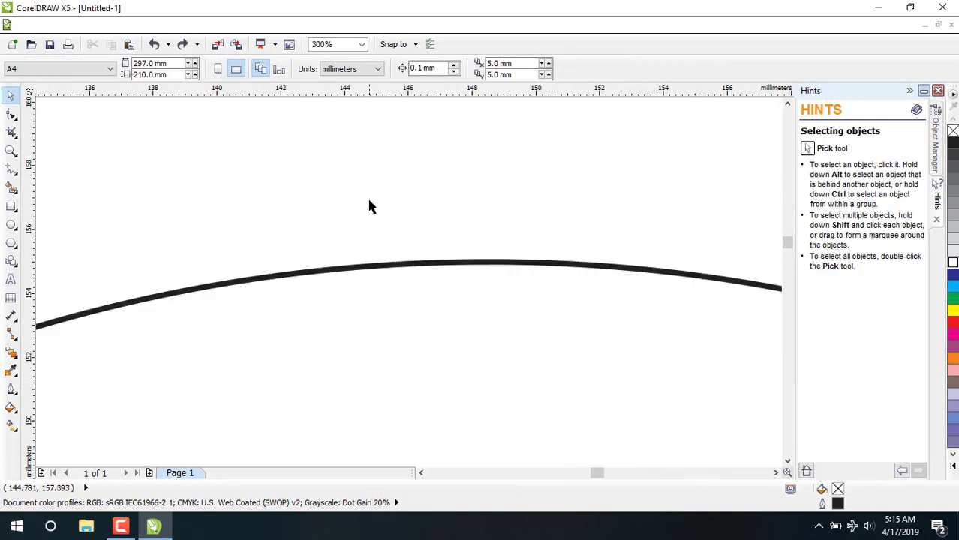
left_click(11, 280)
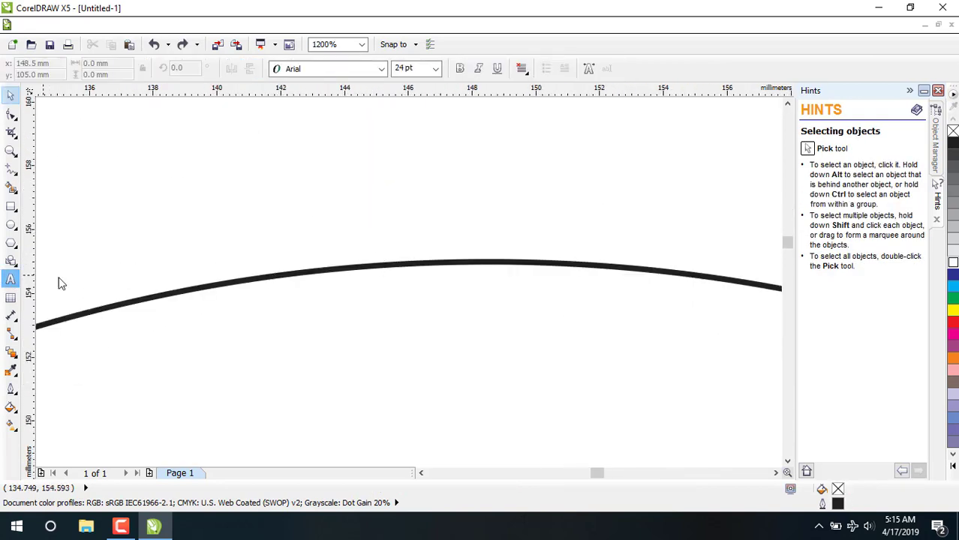
left_click(296, 270)
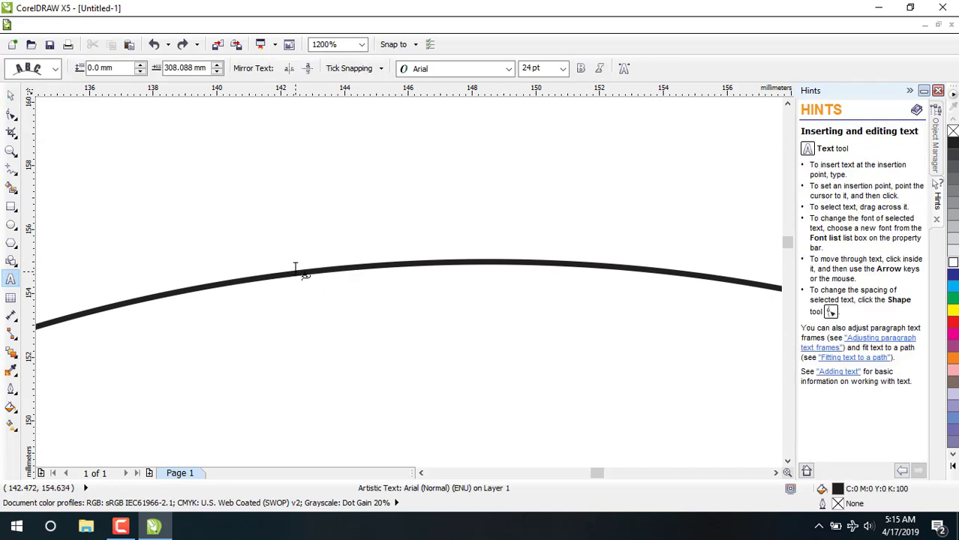
scroll(382, 240, "down", 4)
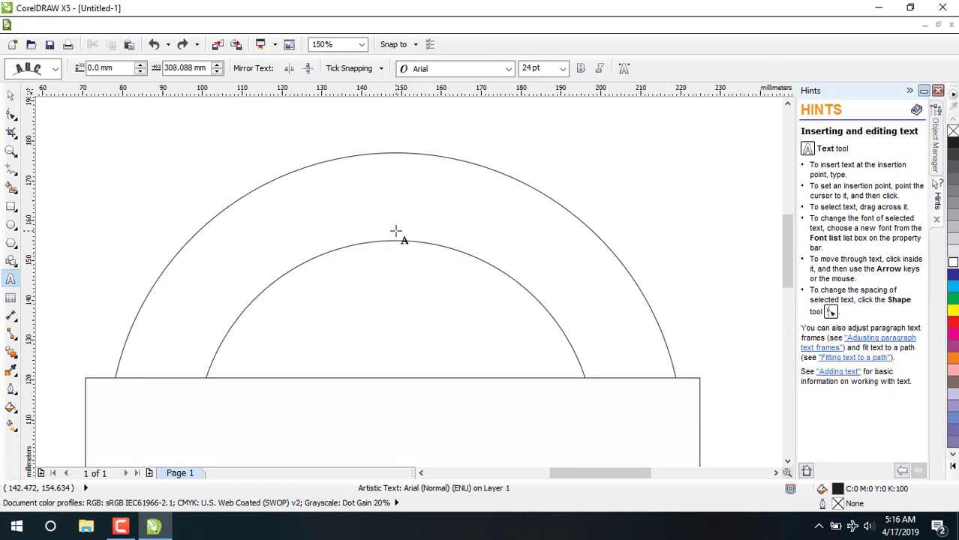
scroll(398, 230, "down", 3)
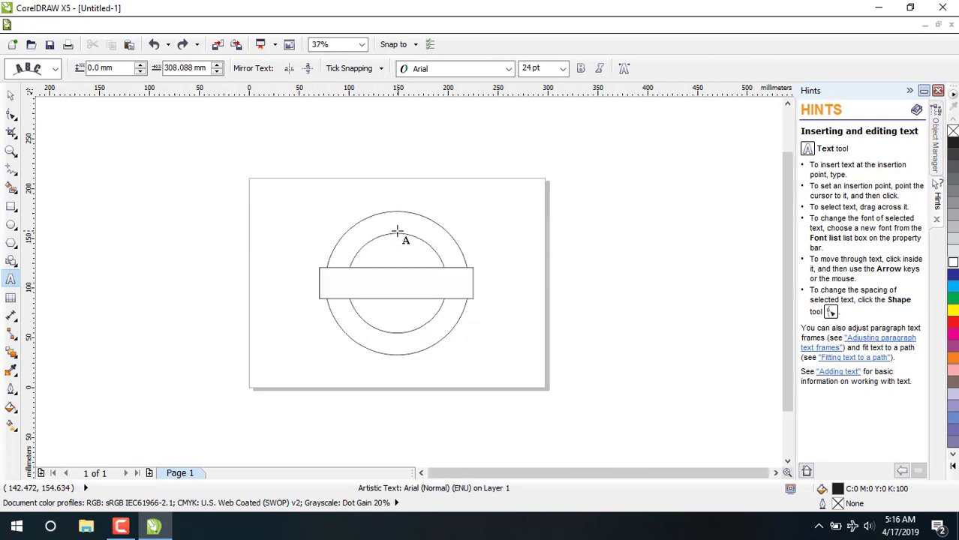
scroll(395, 230, "up", 2)
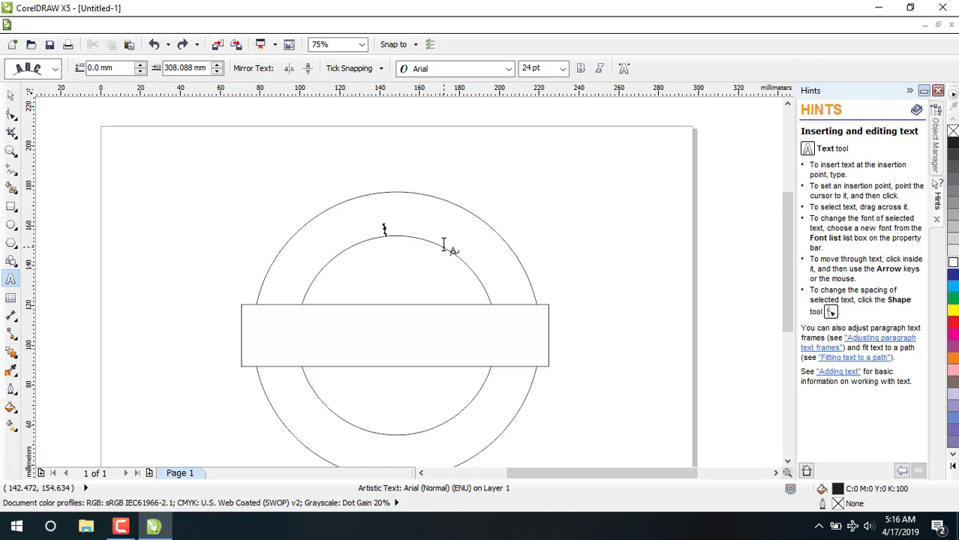
type("MADRASA")
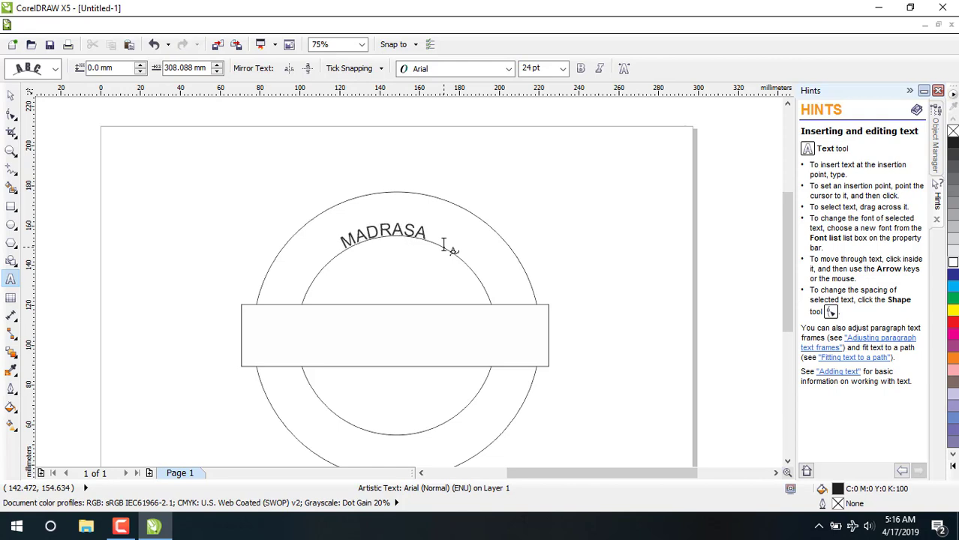
type("H IB")
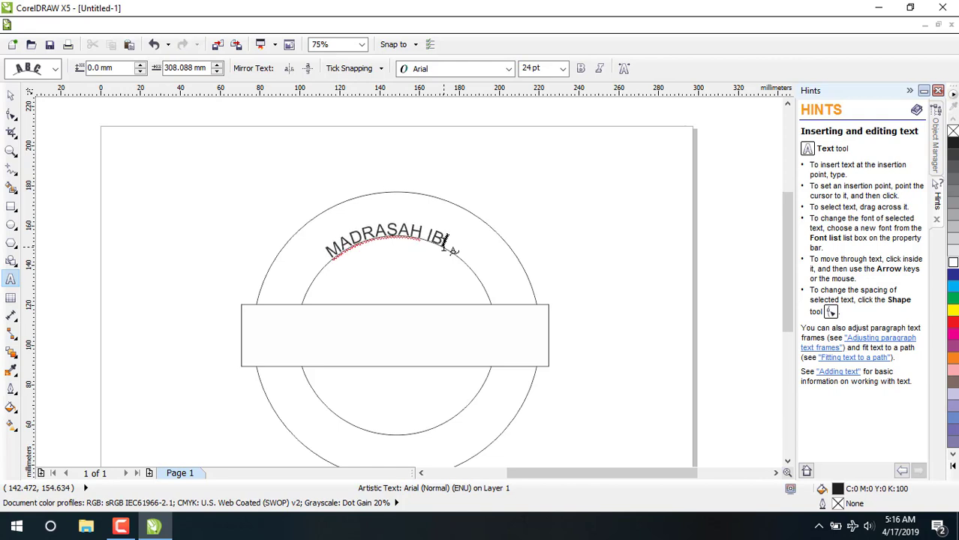
type("TIDAIYAH")
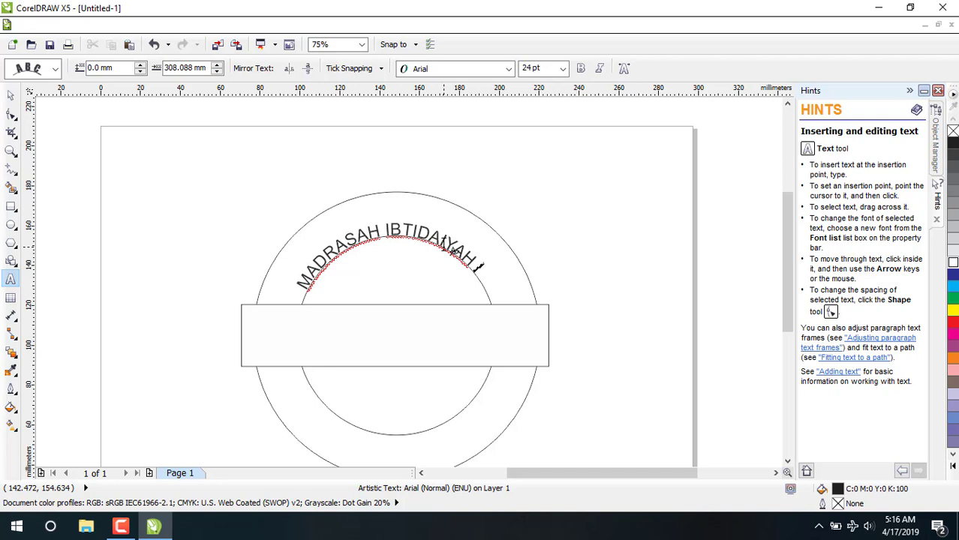
type("HADIQO")
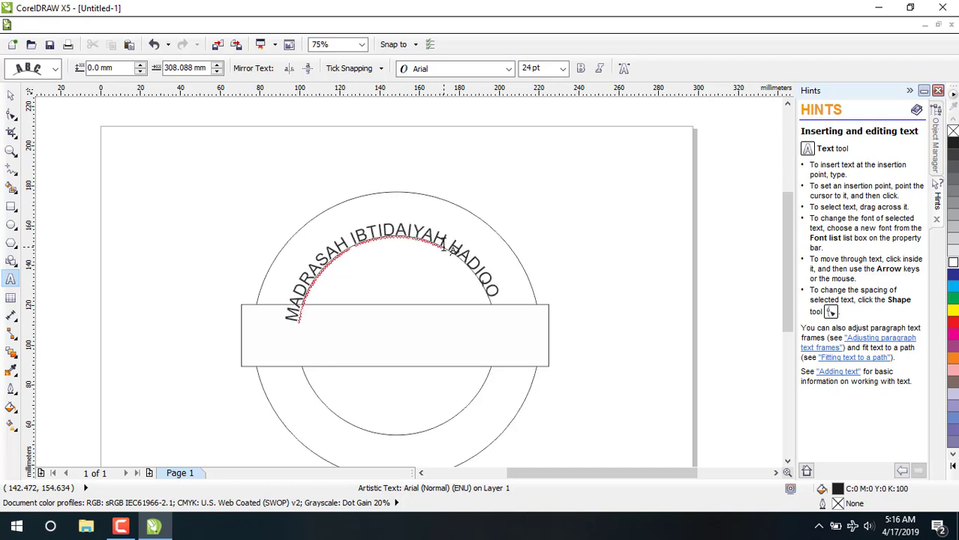
type("TUNNASYIIN")
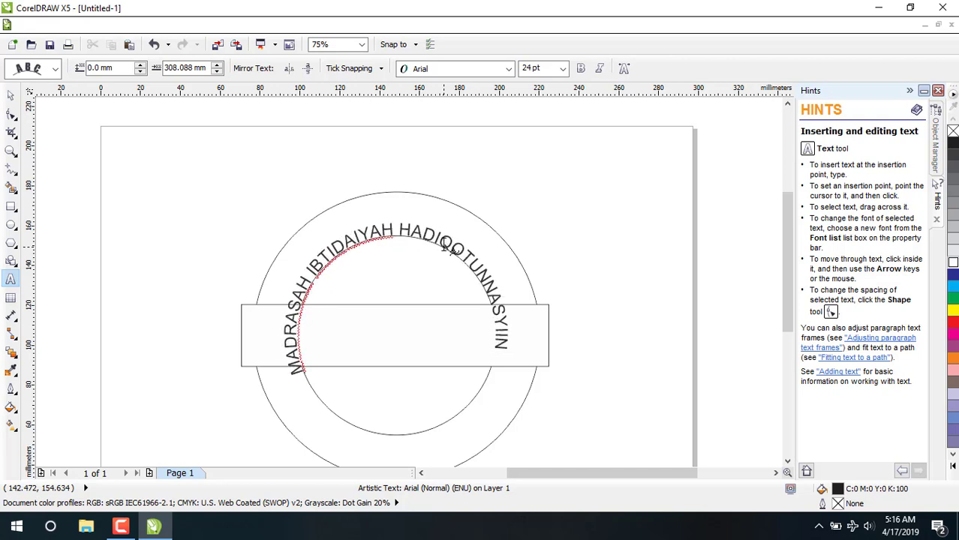
- Offset the curved text 6.35 mm outward from the inner circle so it sits between the two circles, centred over the top
key("ctrl+a")
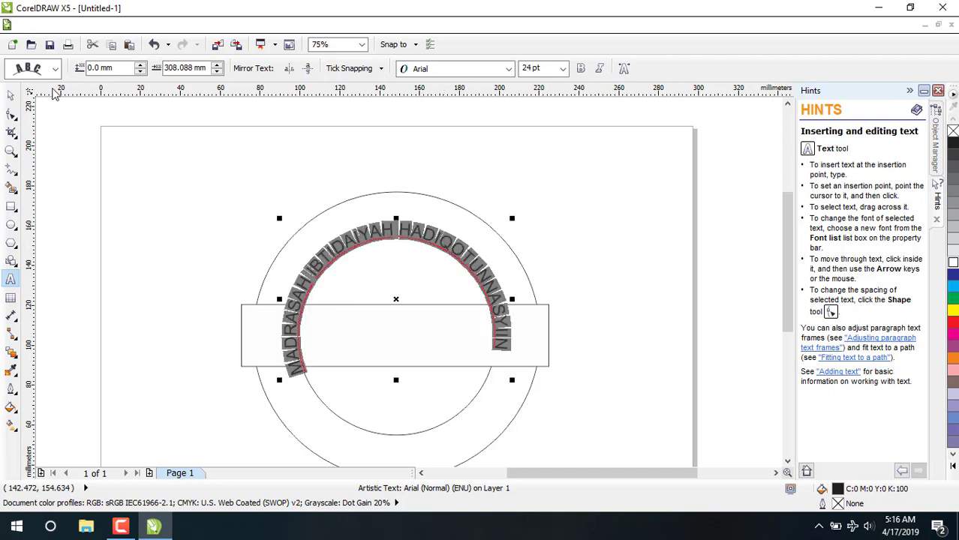
left_click(11, 96)
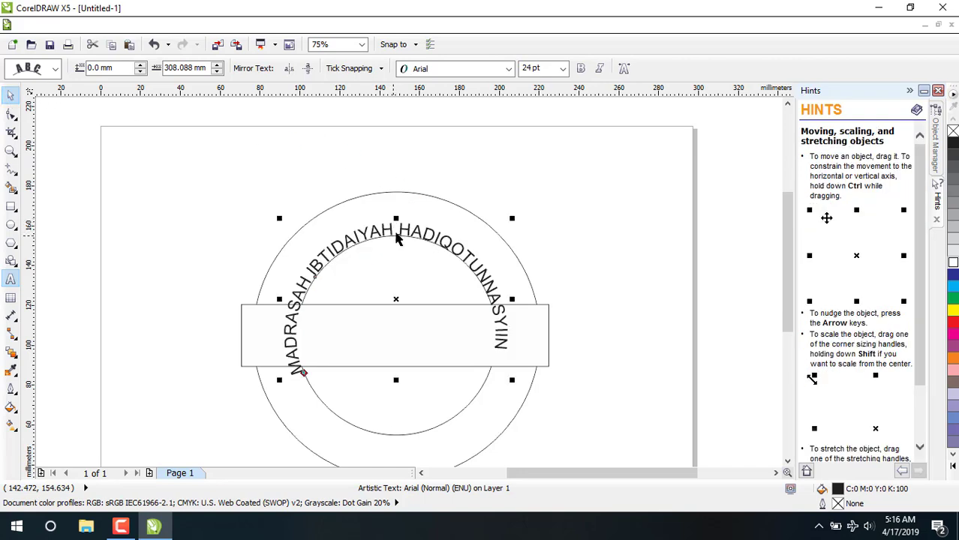
left_click_drag(384, 229, 383, 212)
left_click(541, 187)
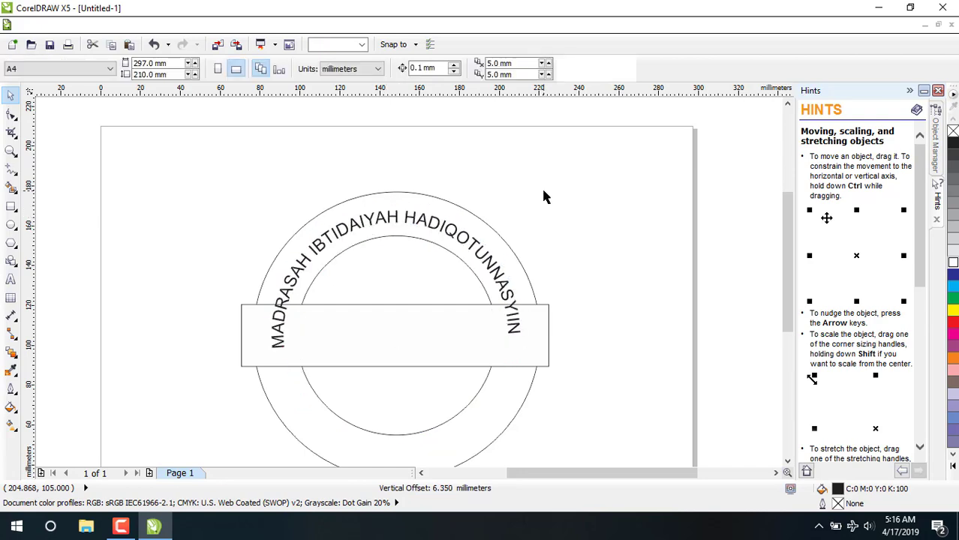
- Set the font size of the curved text to 30 pt
left_click(473, 251)
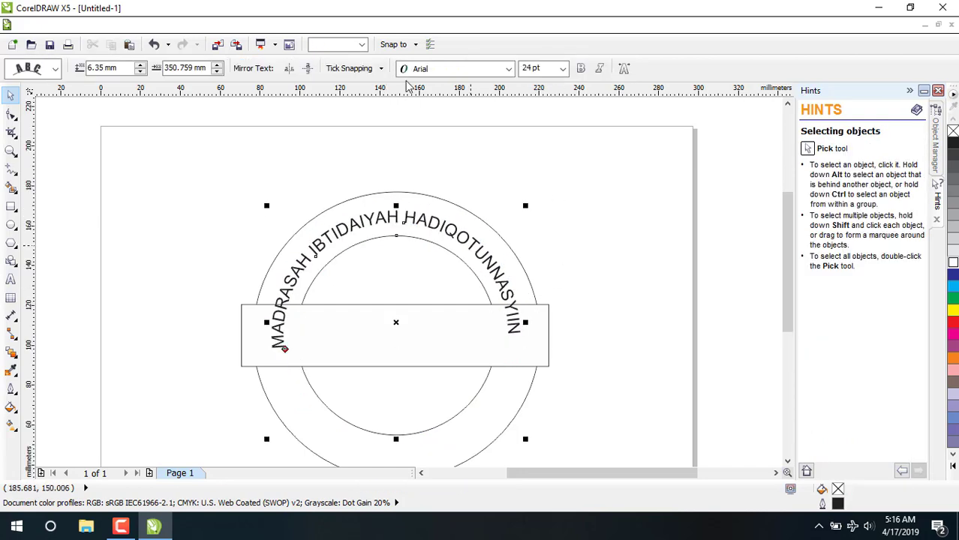
left_click(556, 66)
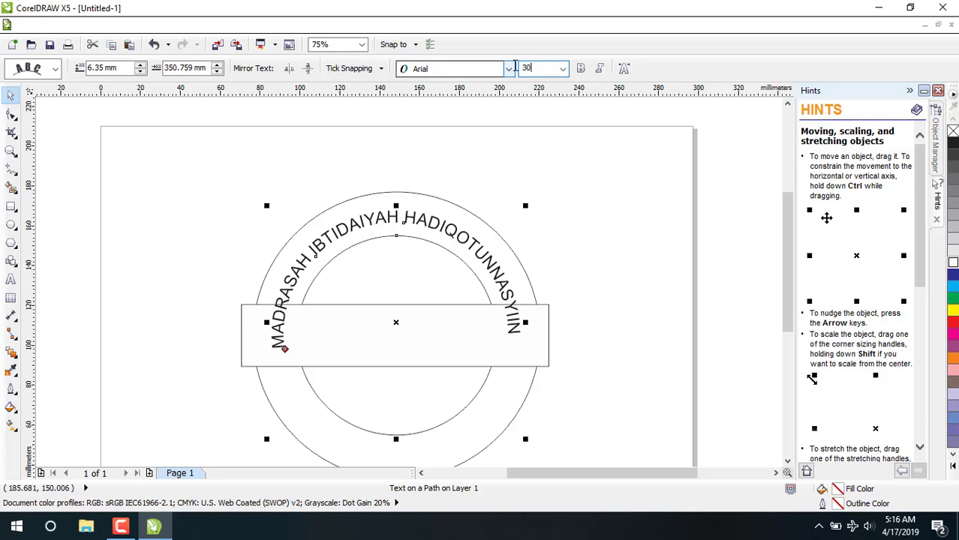
key("Return")
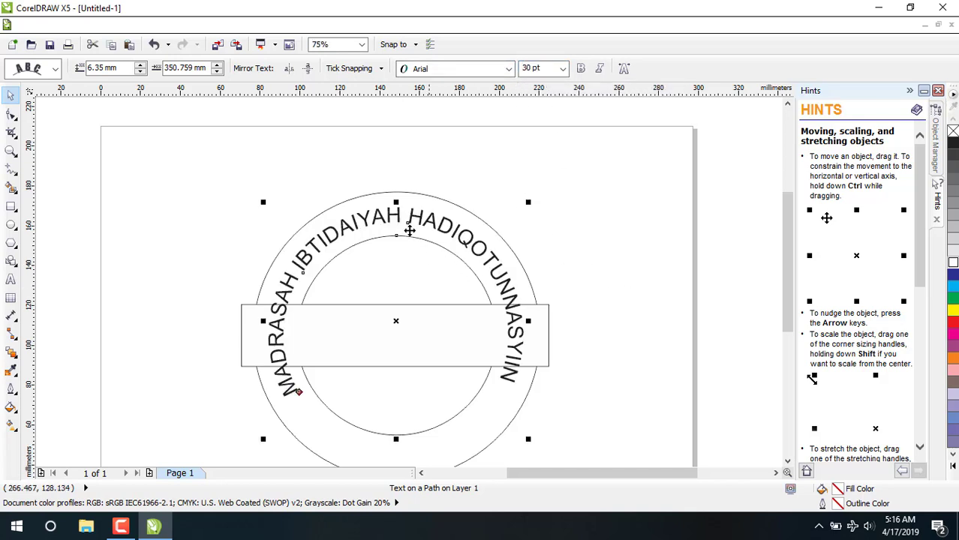
- Delete the word "HADIQOTUNNASYIIN" from the curved text, keeping only "MADRASAH IBTIDAIYAH"
left_click(280, 368, "ctrl")
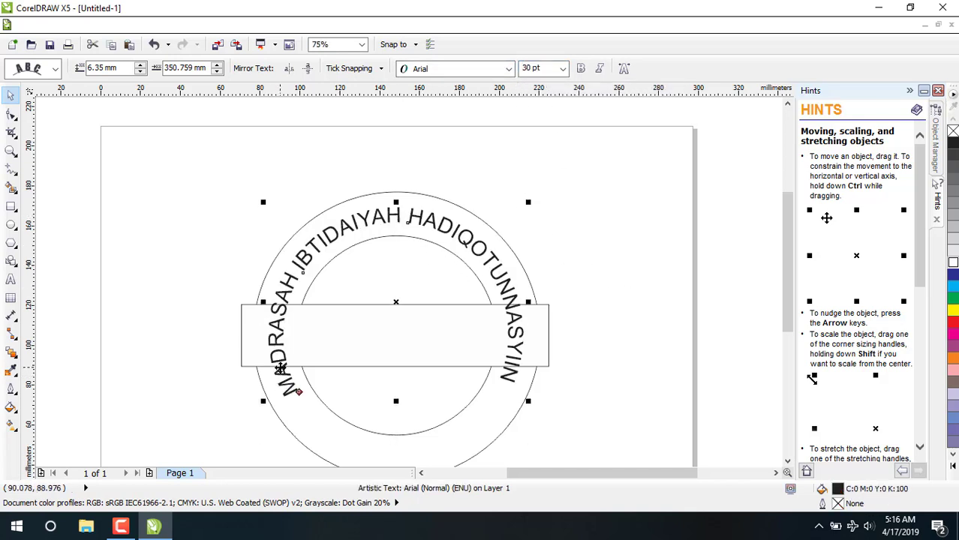
left_click(280, 368)
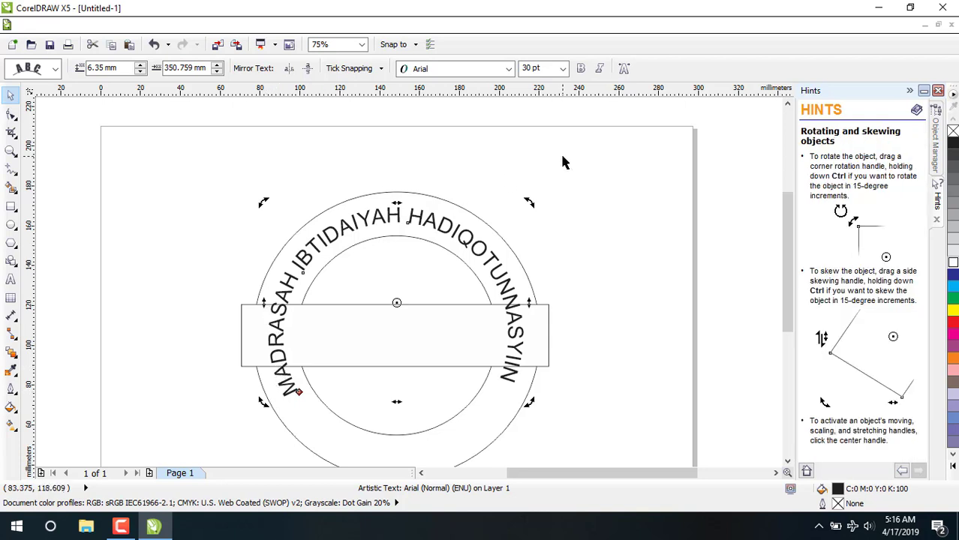
left_click(482, 197)
left_click(408, 217)
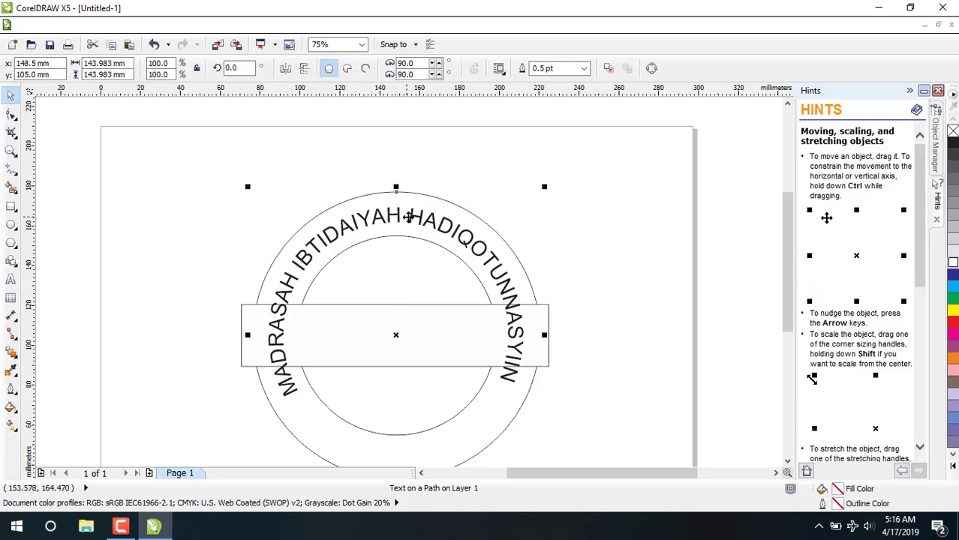
left_click(410, 216)
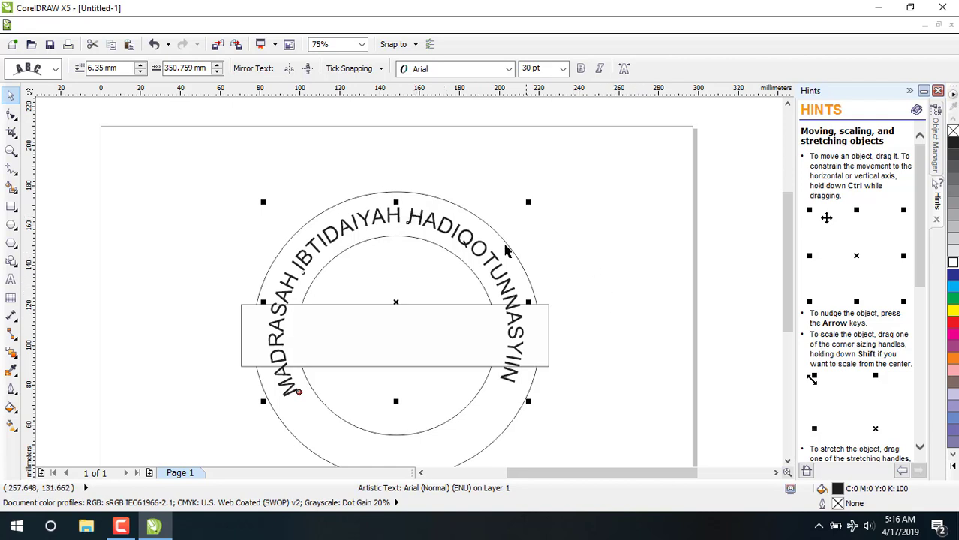
double_click(415, 217)
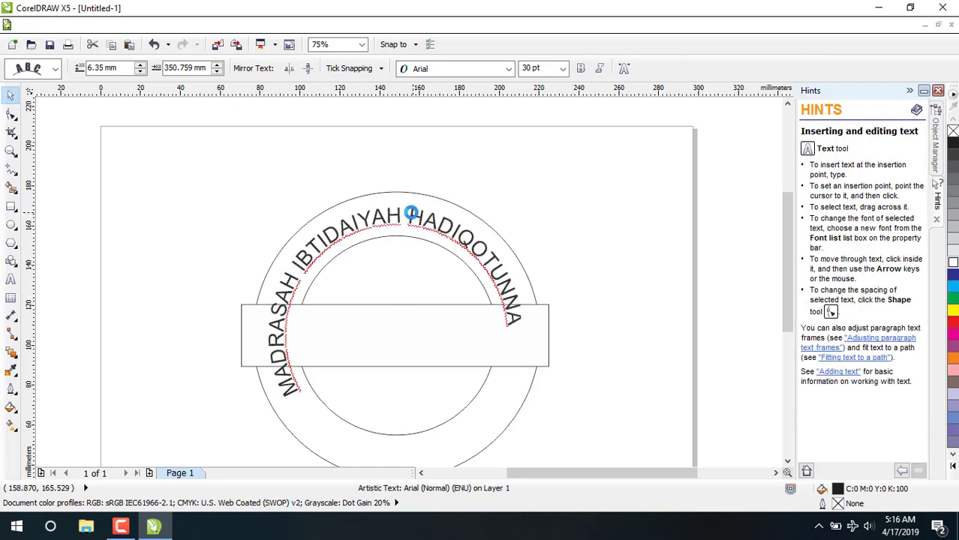
left_click_drag(408, 216, 574, 376)
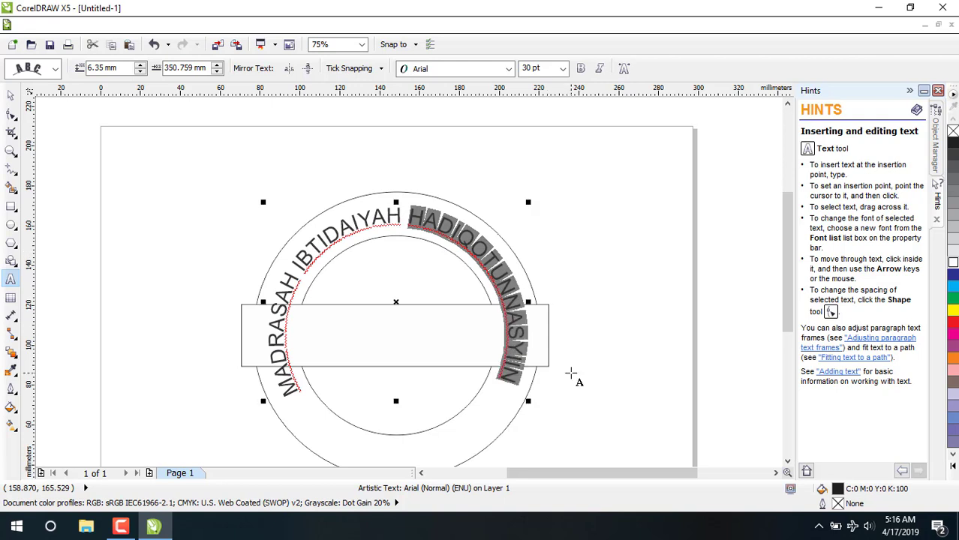
key("Delete")
key("BackSpace")
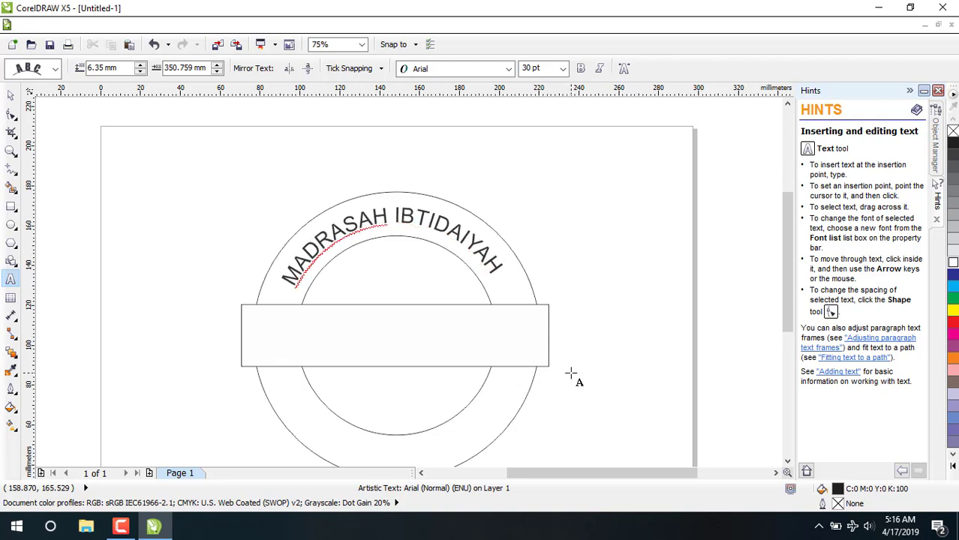
left_click(10, 96)
left_click(132, 171)
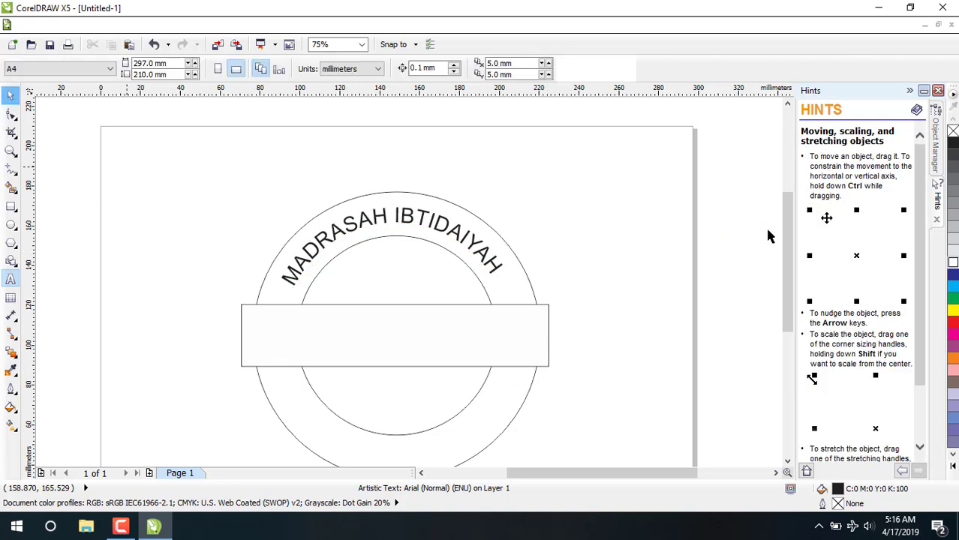
- Add the straight text "HADIQOTUNNASYIIN" inside the central rectangle
scroll(785, 235, "down", 3)
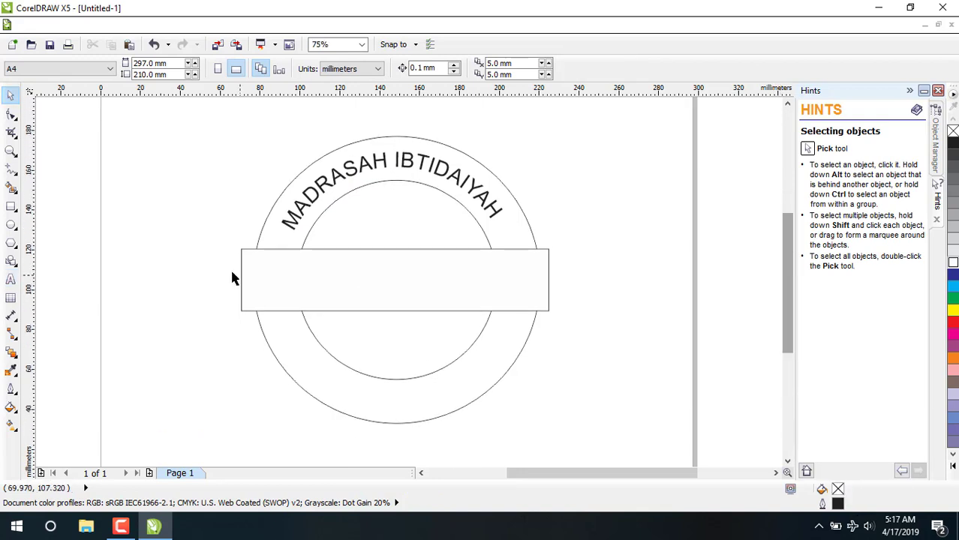
left_click(10, 279)
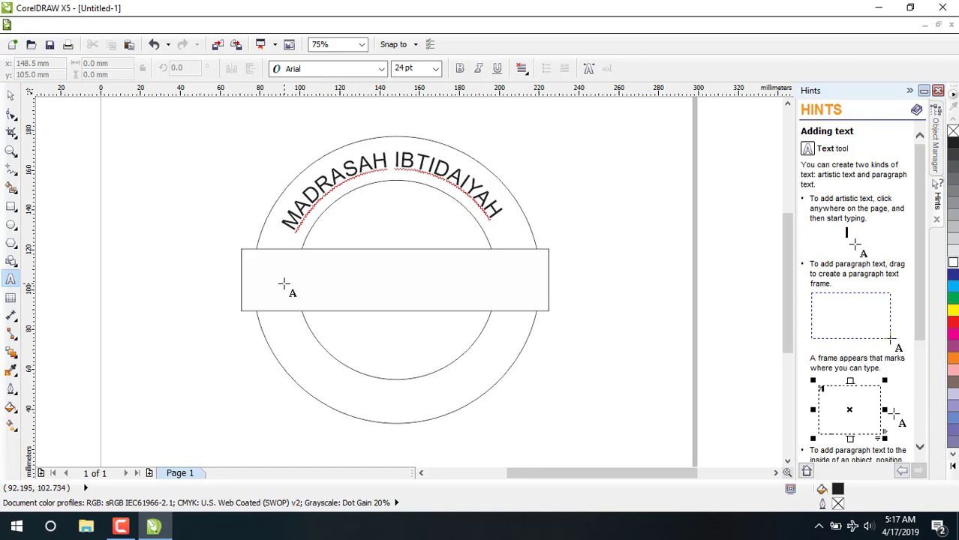
left_click(283, 284)
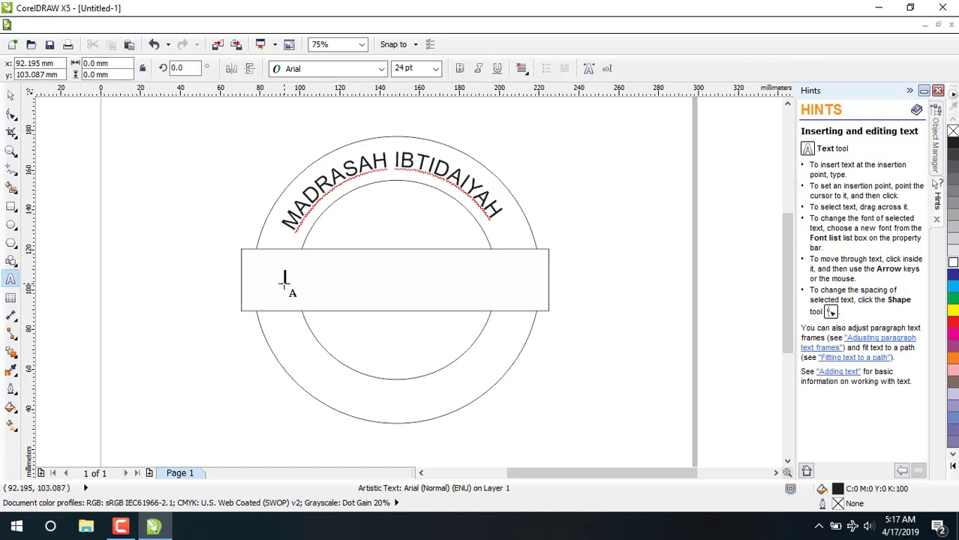
type("HADIQOTU")
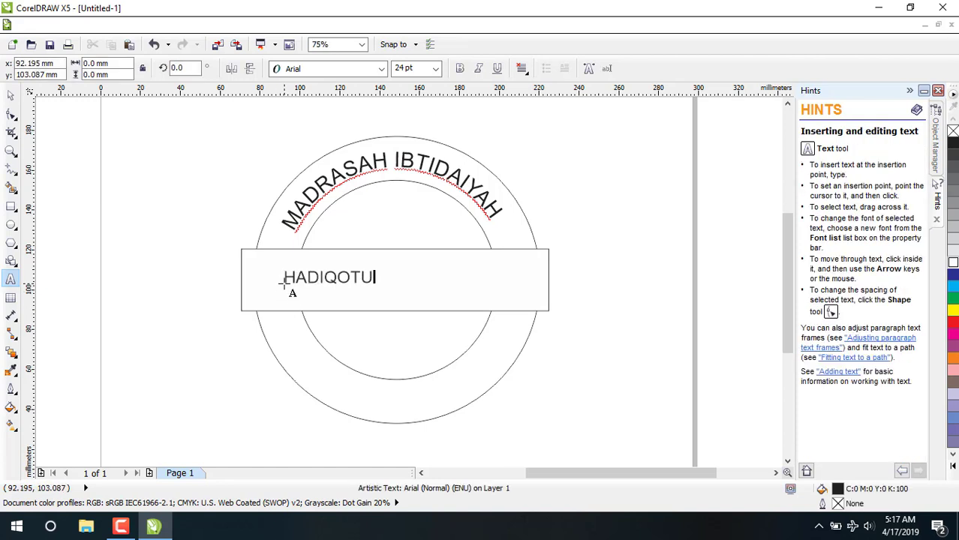
type("NNASYIIN")
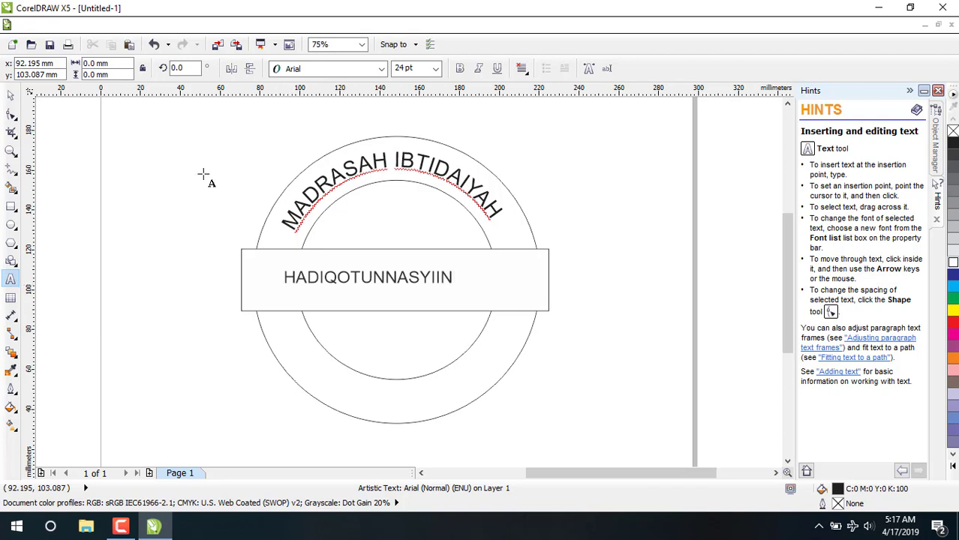
left_click(11, 95)
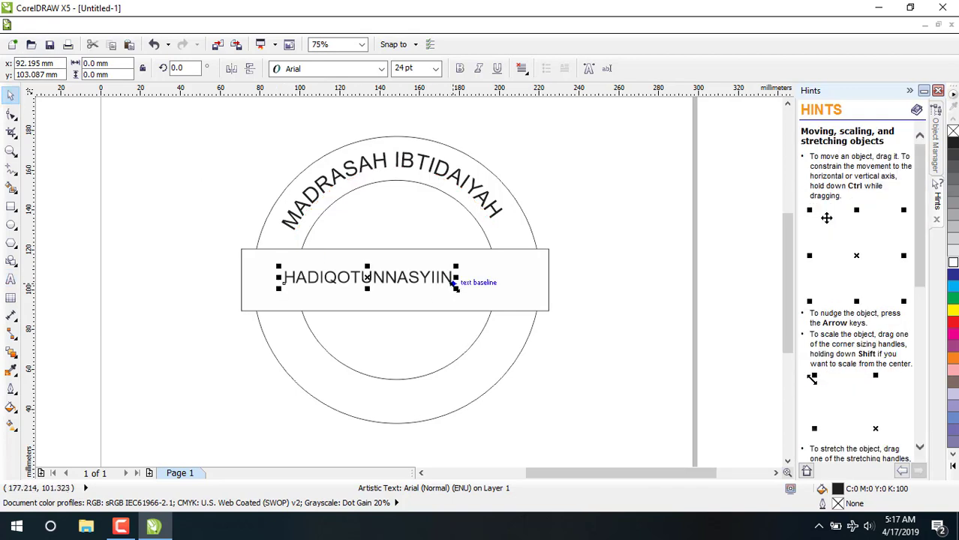
- Enlarge the "HADIQOTUNNASYIIN" text proportionally to about 140 mm wide and centre it in the rectangle
left_click_drag(455, 288, 519, 294)
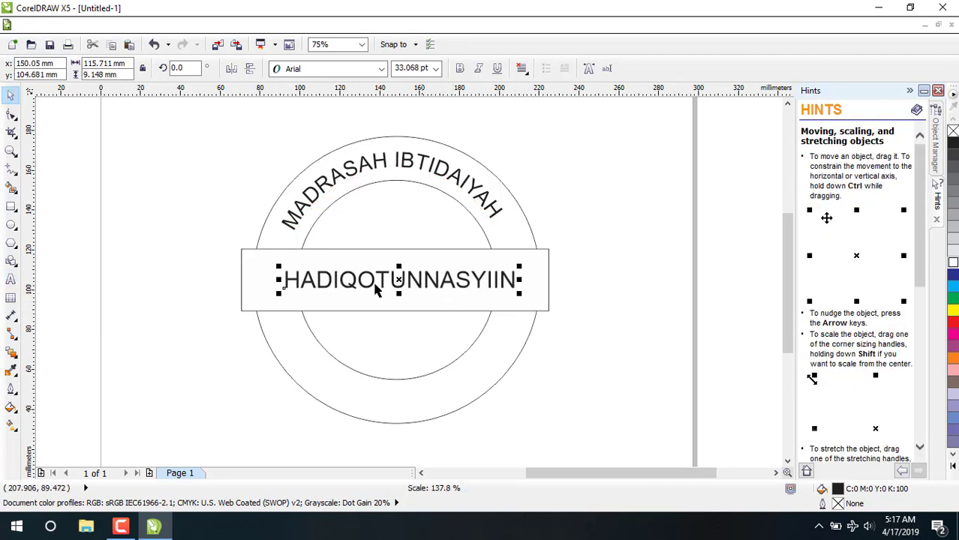
left_click_drag(376, 291, 351, 283)
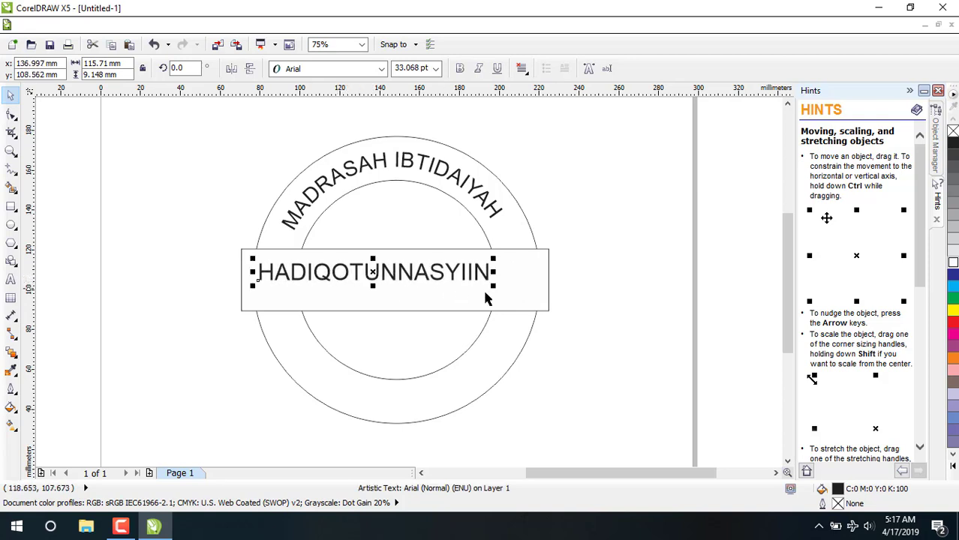
left_click_drag(493, 285, 539, 317)
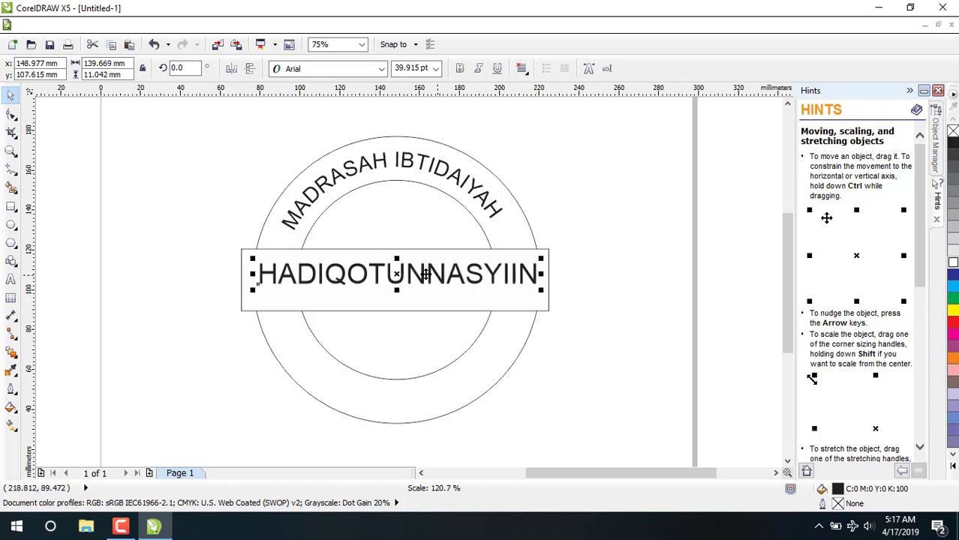
left_click_drag(417, 273, 415, 278)
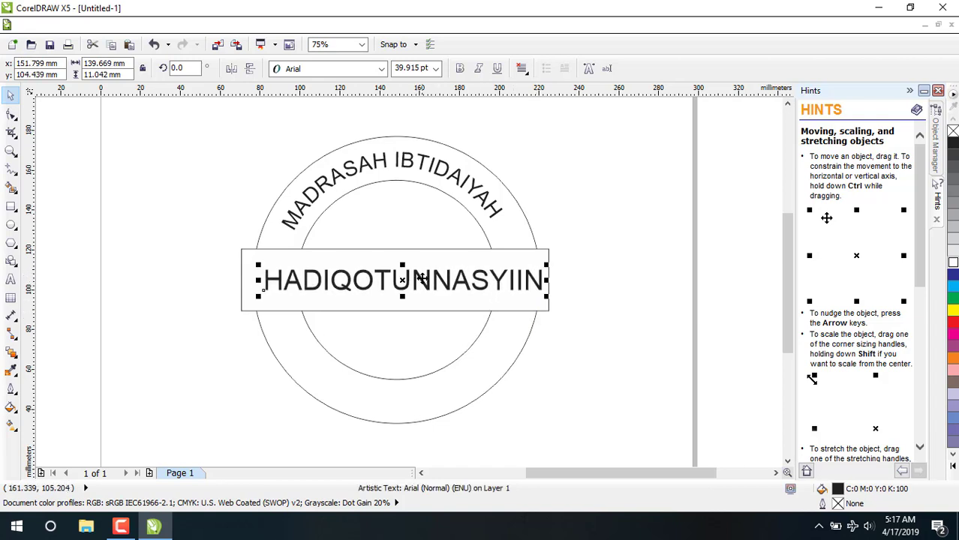
left_click(596, 250)
- Add the text "PONDOK AREN - TANG SEL" along the path of the outer circle, starting on its lower-left part
left_click(11, 279)
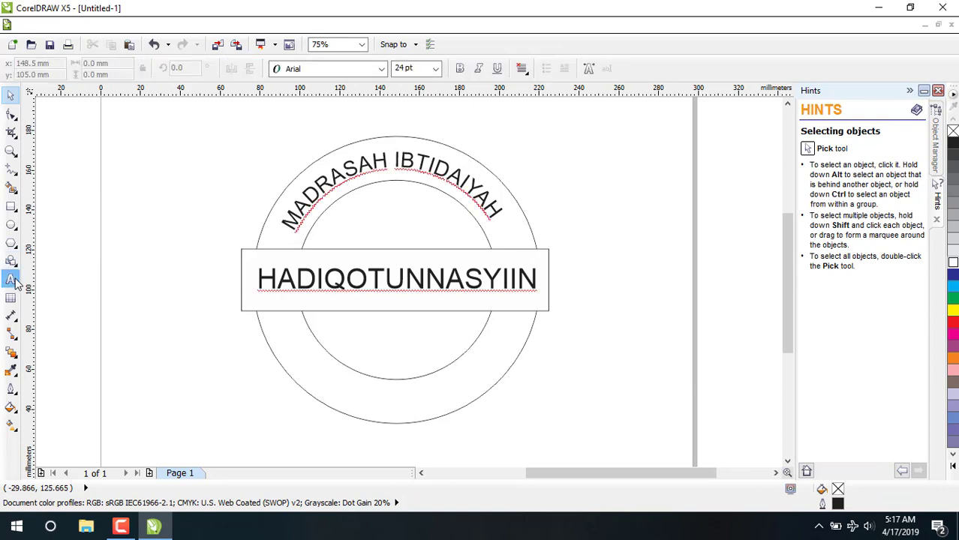
left_click(281, 364)
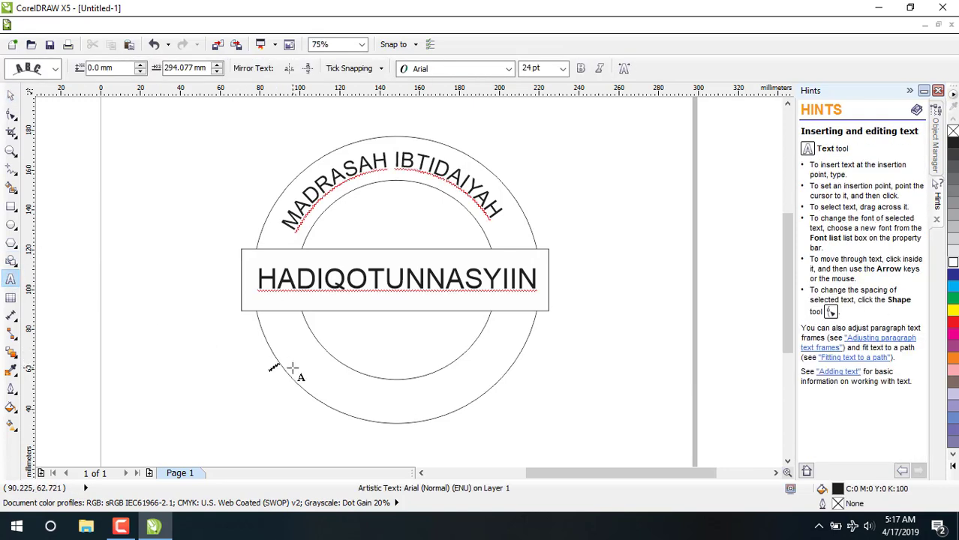
type("PONDOK KAREN")
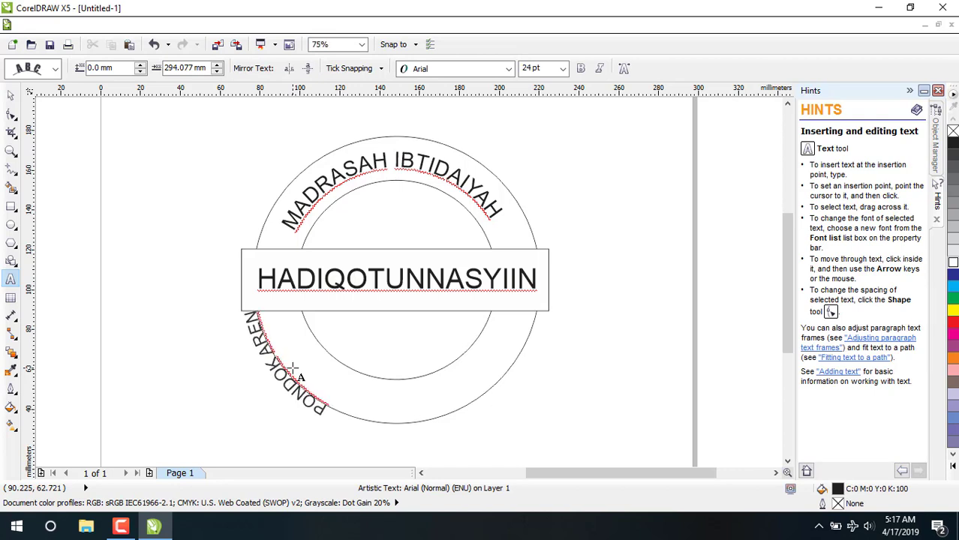
type(" - TANG")
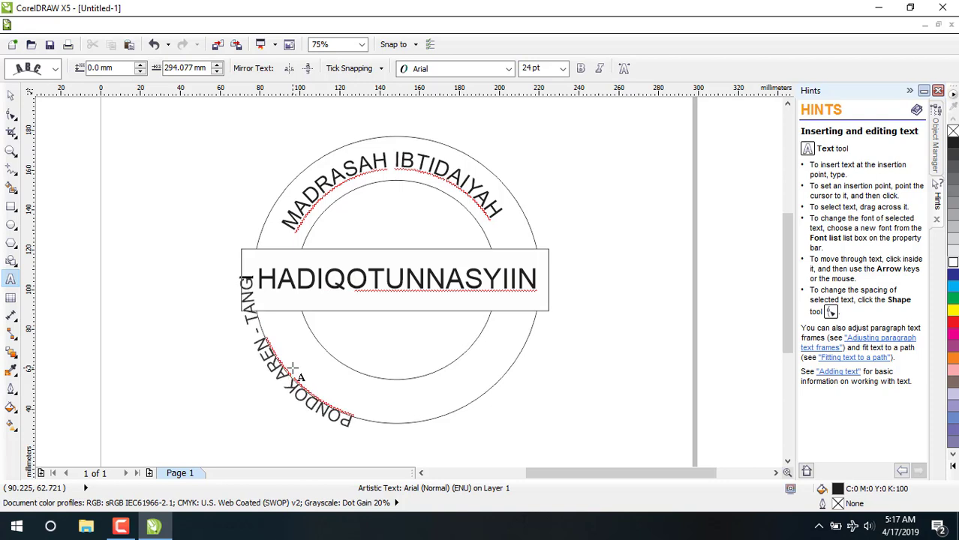
type(" SEL")
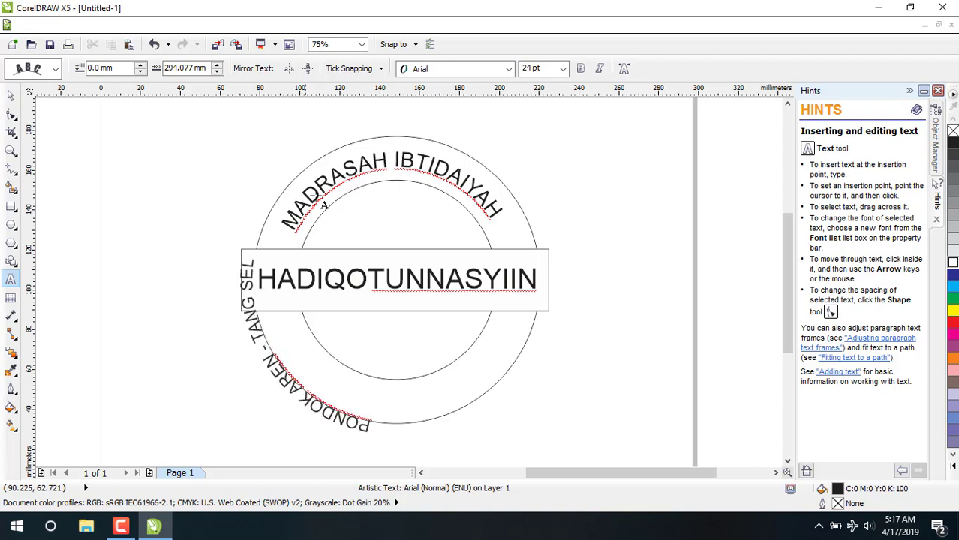
- Mirror the "PONDOK AREN - TANG SEL" text horizontally and vertically, and centre it at the ring's bottom with a -6.35 mm offset from the outer circle
left_click(289, 68)
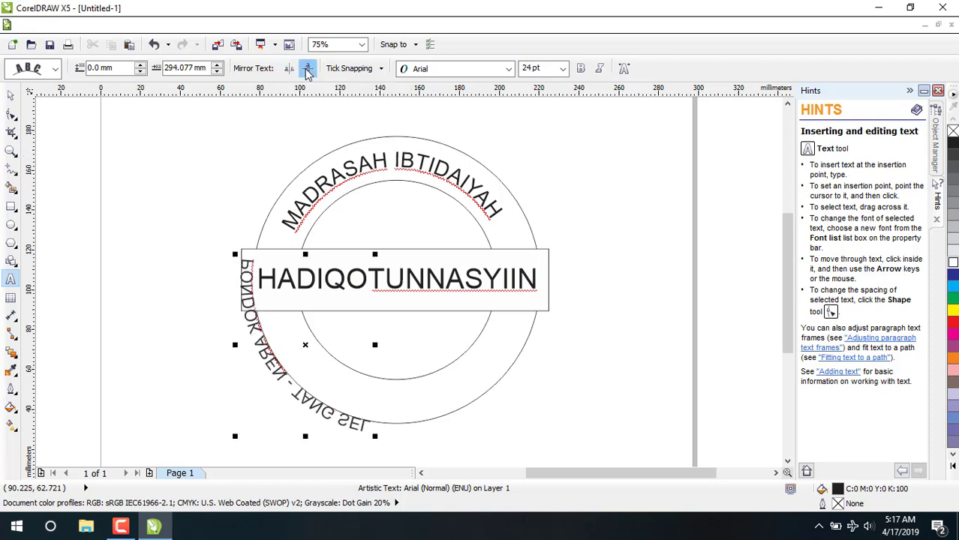
left_click(307, 69)
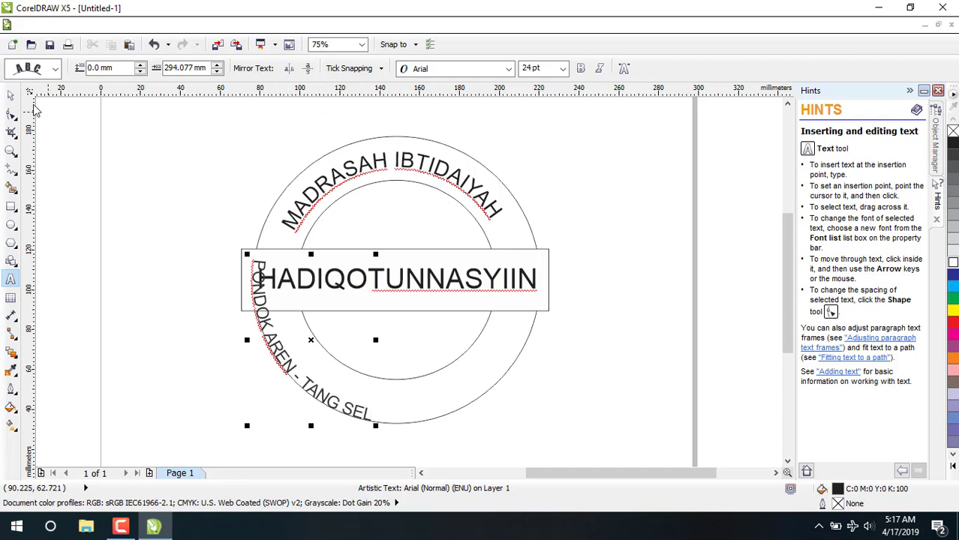
left_click(11, 95)
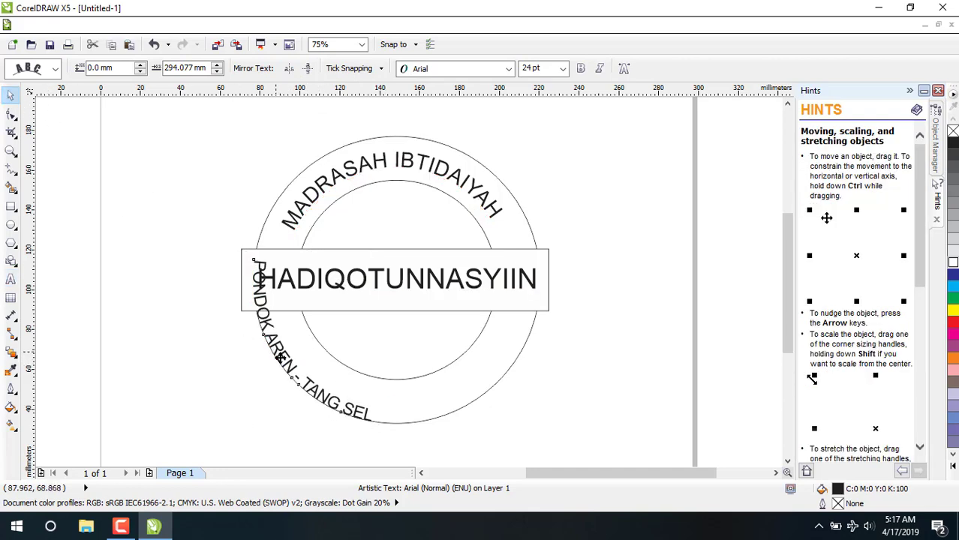
left_click_drag(280, 359, 390, 405)
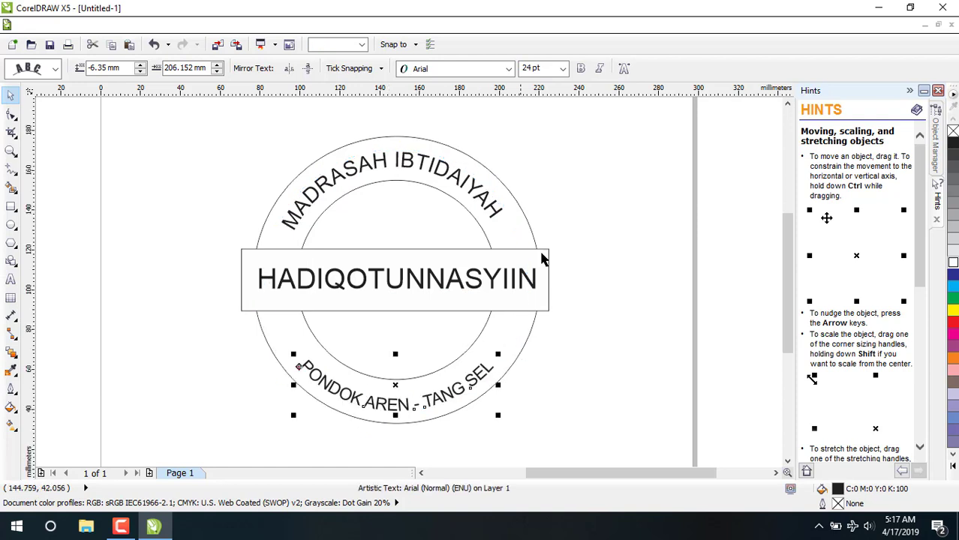
- Set the font size of the "PONDOK AREN - TANG SEL" text to 30 pt and deselect it
double_click(545, 67)
type("3")
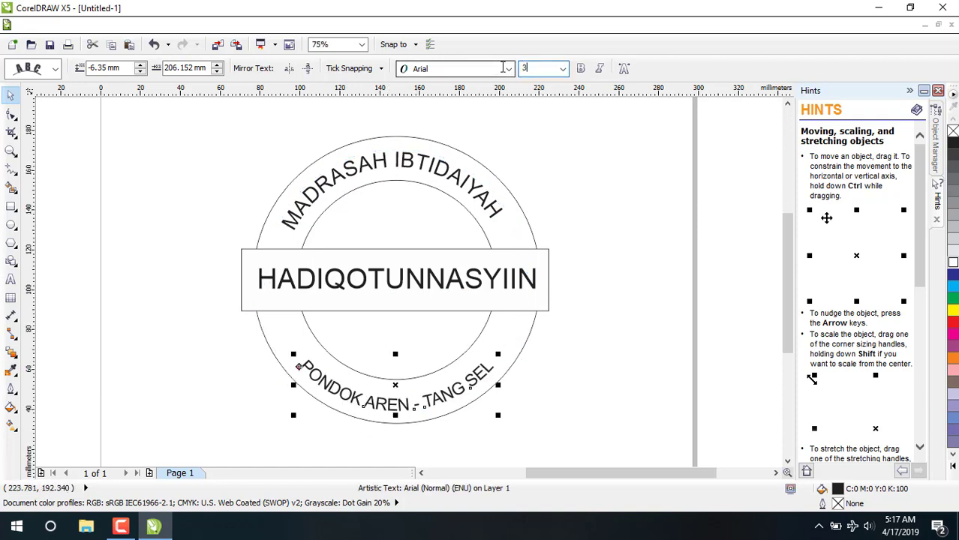
type("0")
key("Return")
left_click(685, 285)
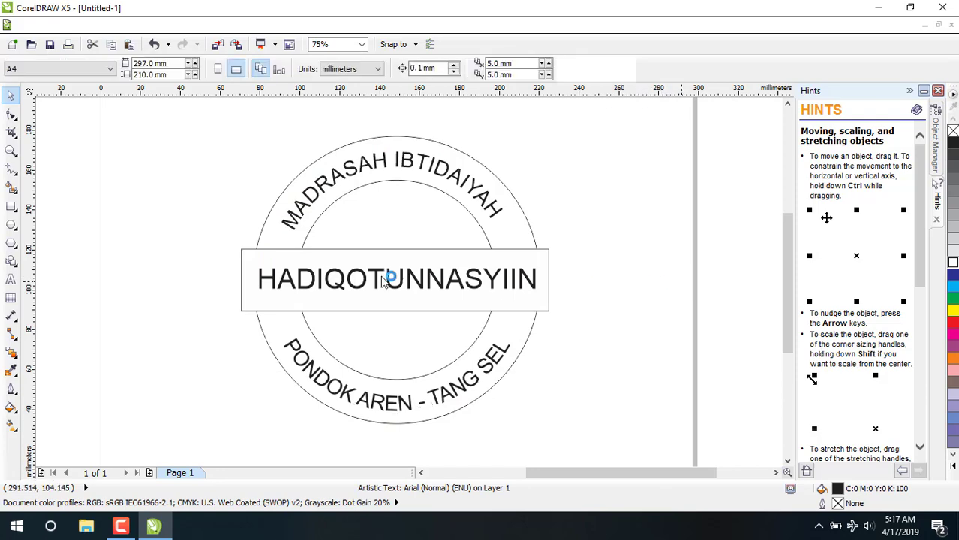
- Place the central rectangle inside the outer circle with PowerClip and deselect it
left_click(254, 261)
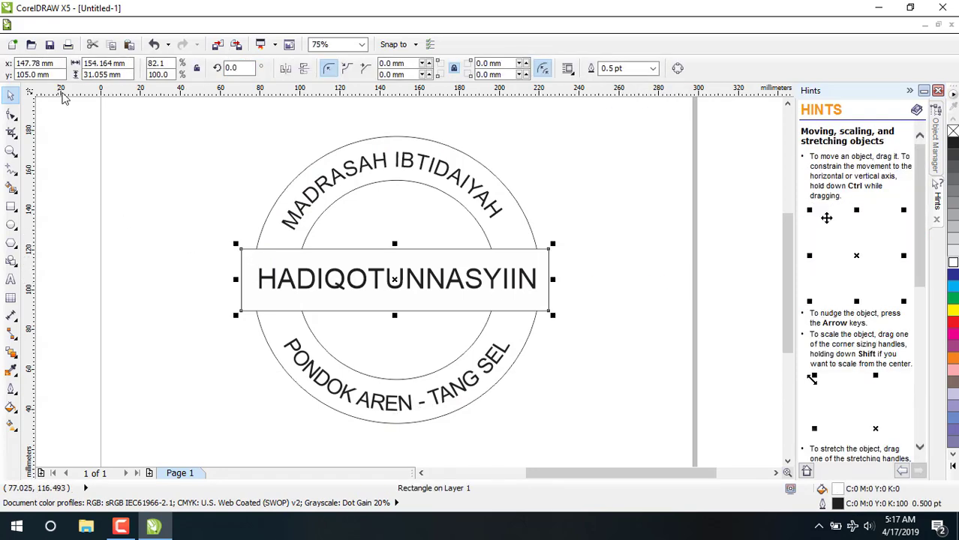
left_click(205, 25)
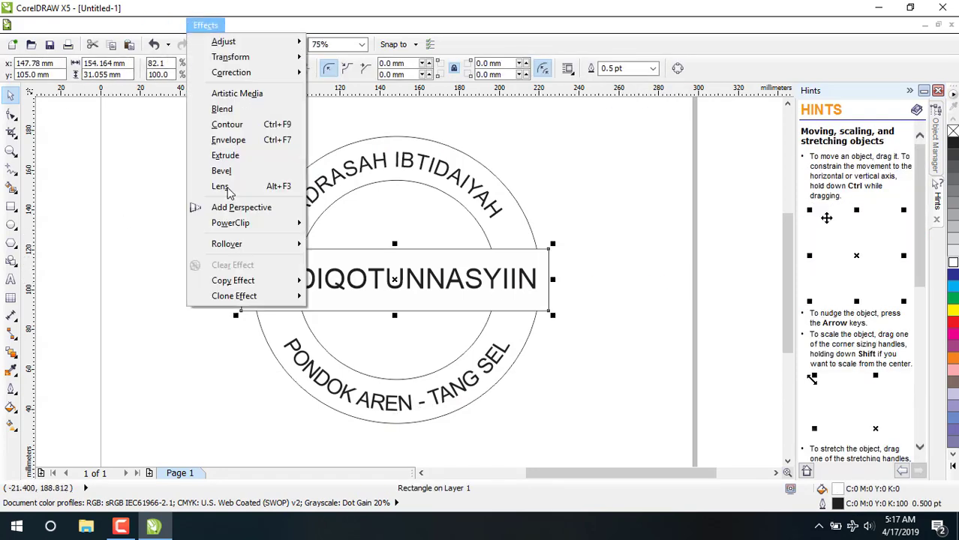
mouse_move(247, 229)
left_click(330, 225)
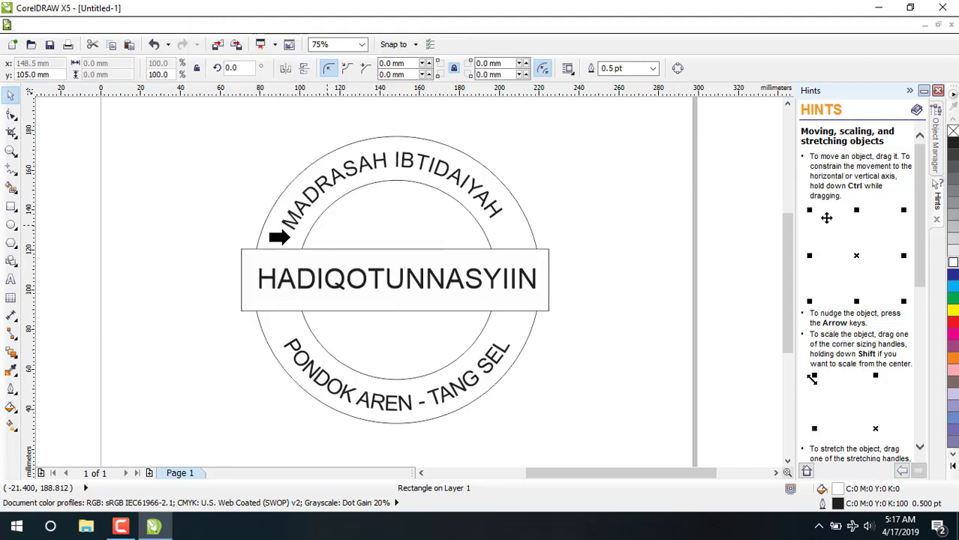
left_click(287, 241)
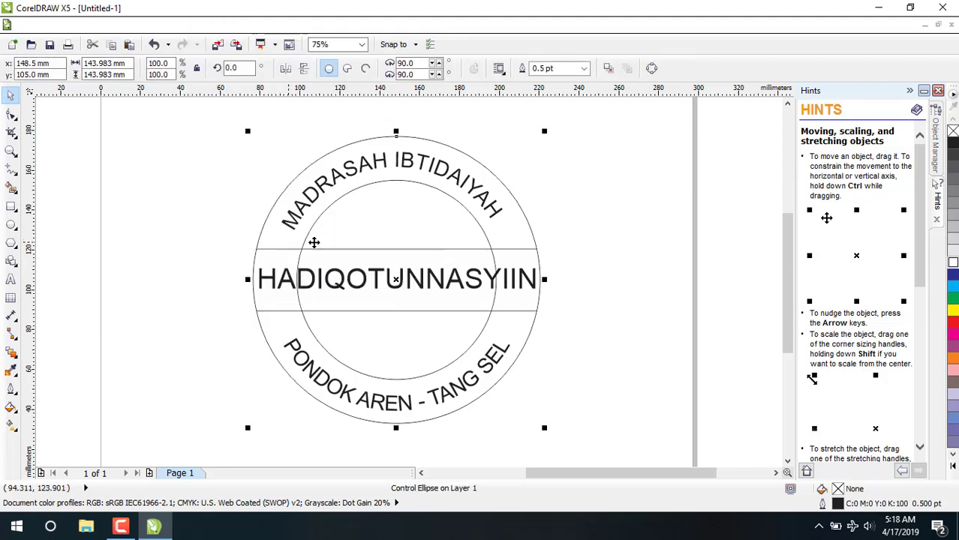
left_click(609, 235)
left_click(465, 260)
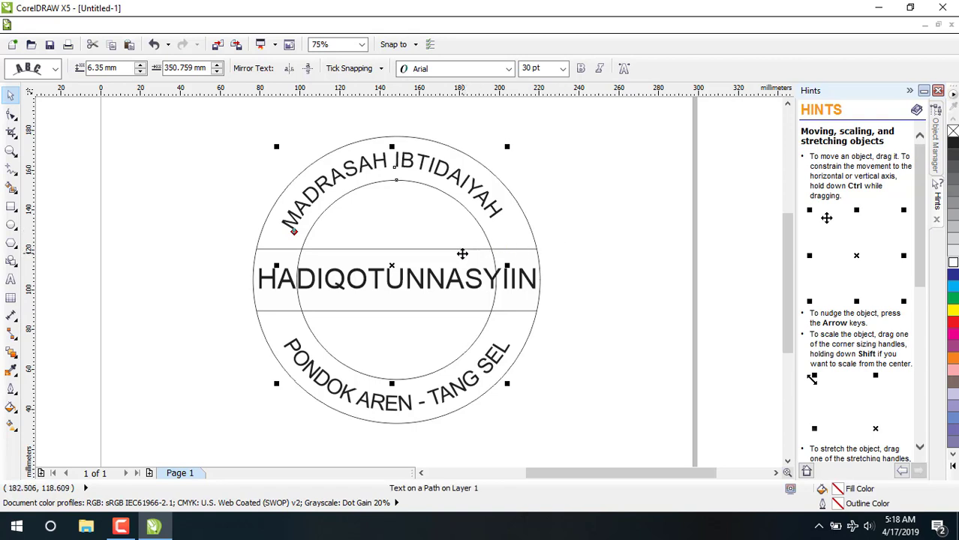
right_click(462, 252)
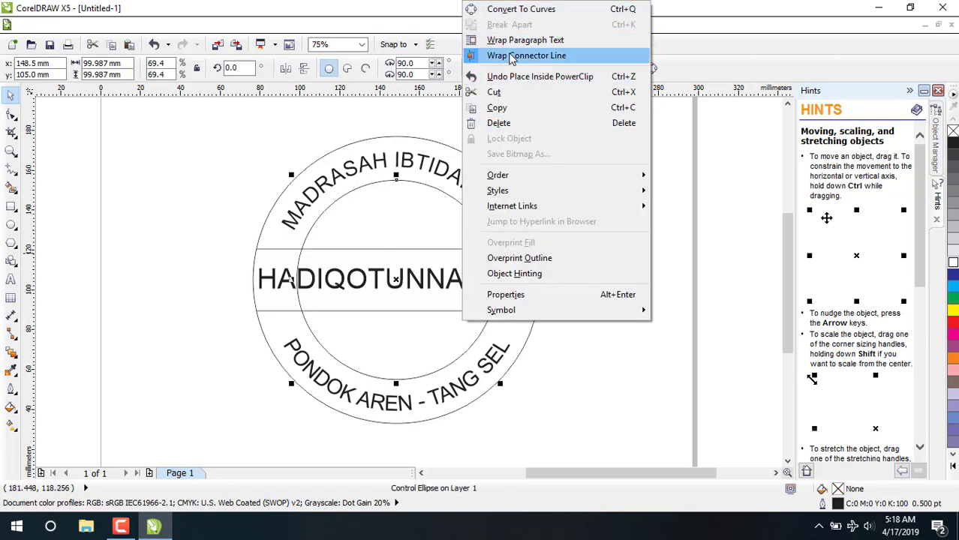
left_click(382, 236)
left_click(473, 247)
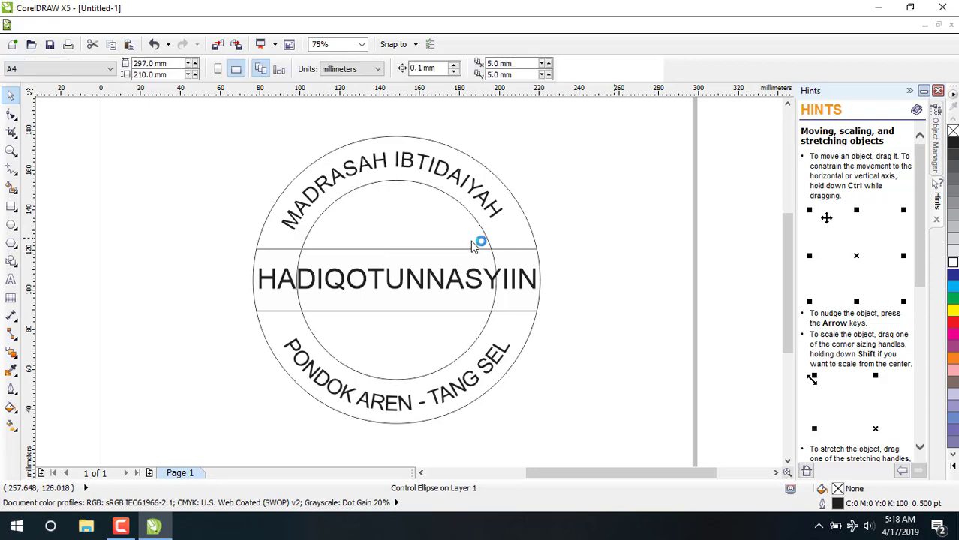
left_click(428, 251)
right_click(424, 250)
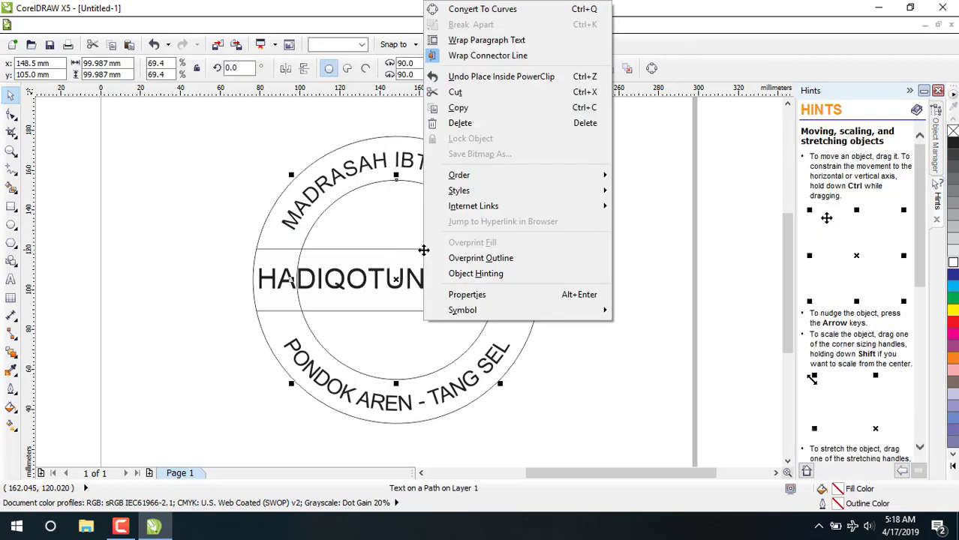
left_click(718, 216)
scroll(492, 253, "up", 2)
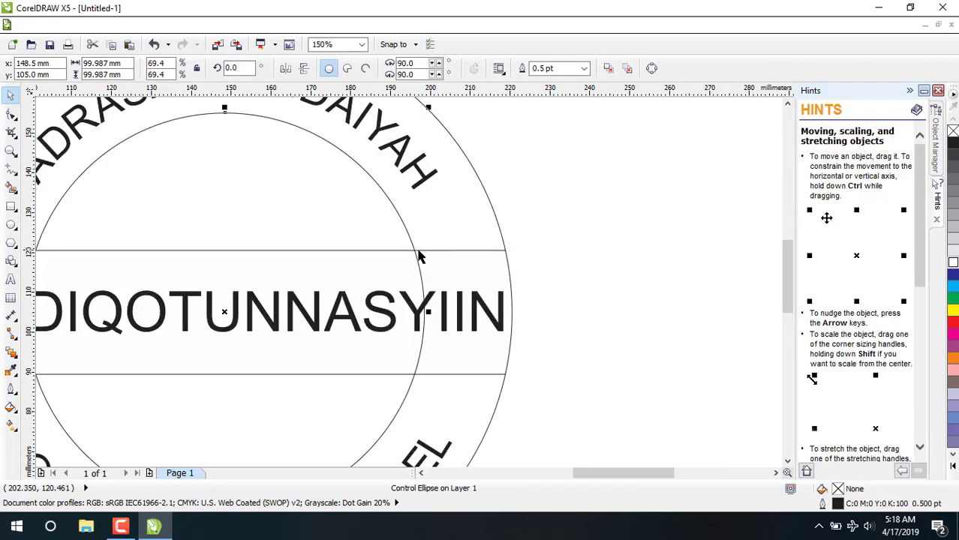
left_click(405, 250)
right_click(406, 251)
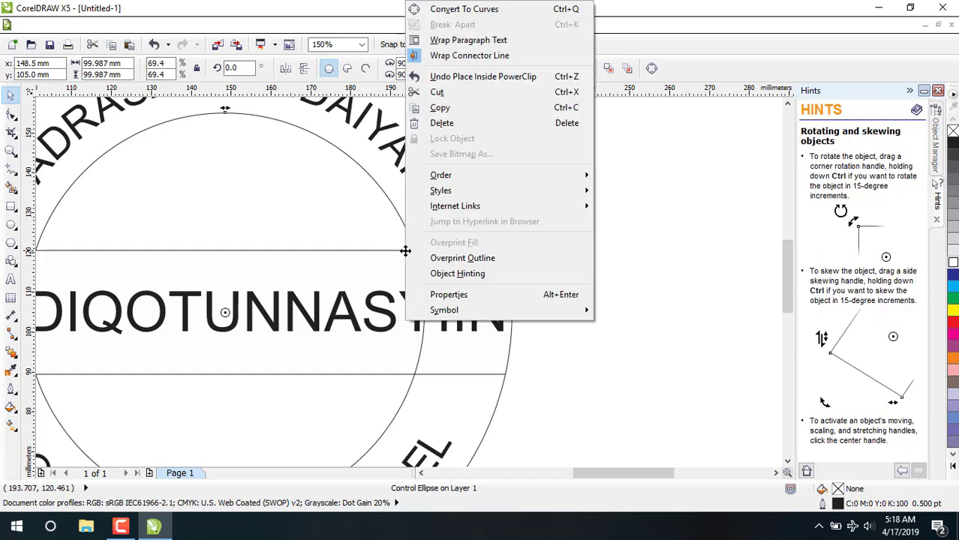
left_click(690, 247)
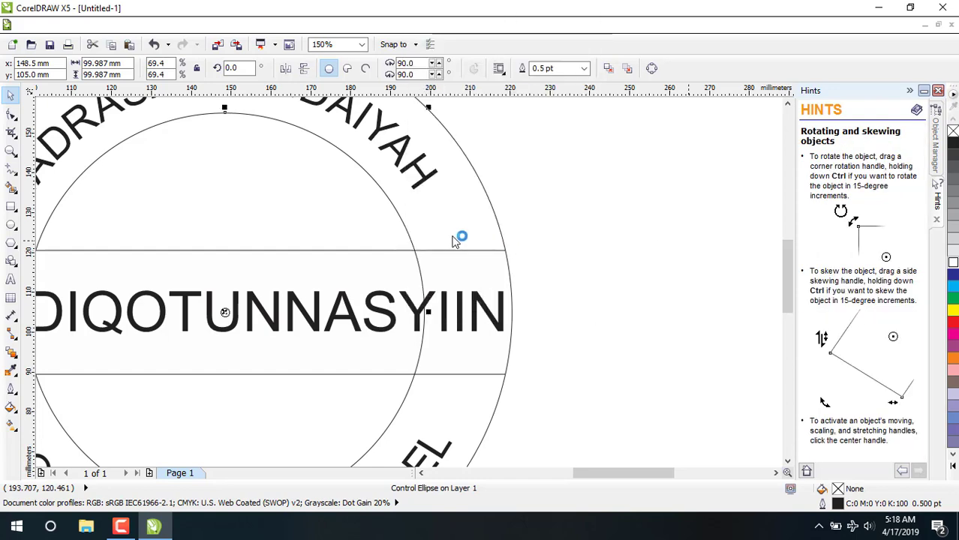
- Open the outer circle's PowerClip contents, try to reorder the rectangle, and finish editing the contents
left_click(489, 213)
right_click(489, 213)
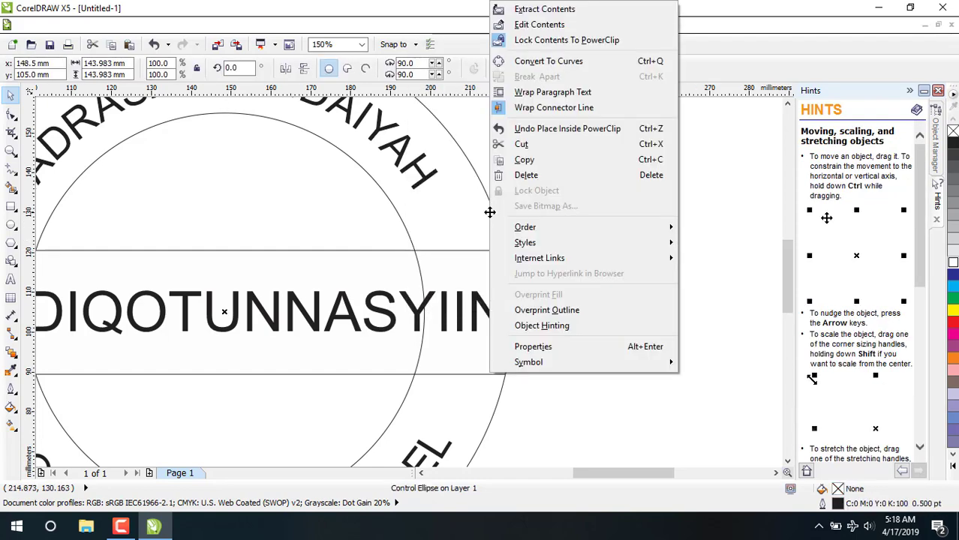
left_click(537, 25)
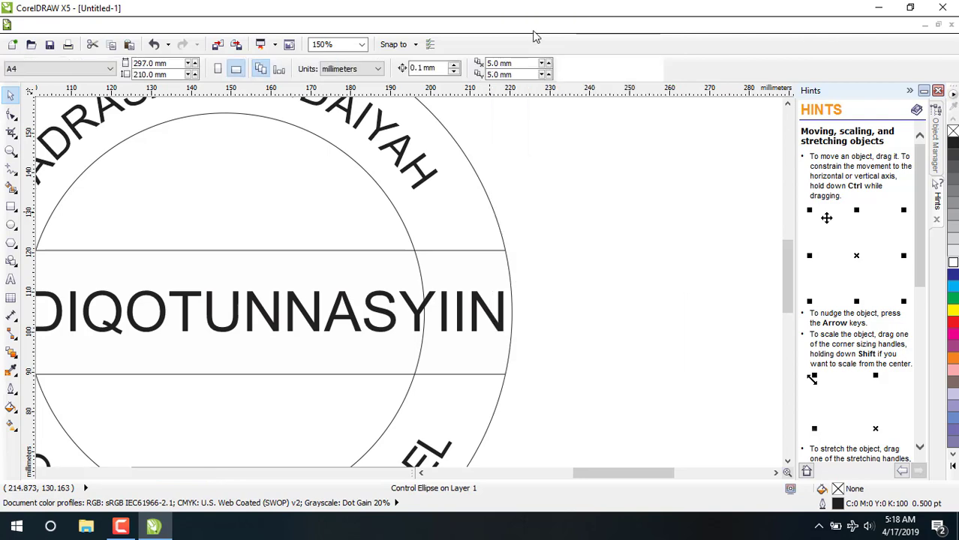
left_click(466, 319)
right_click(521, 255)
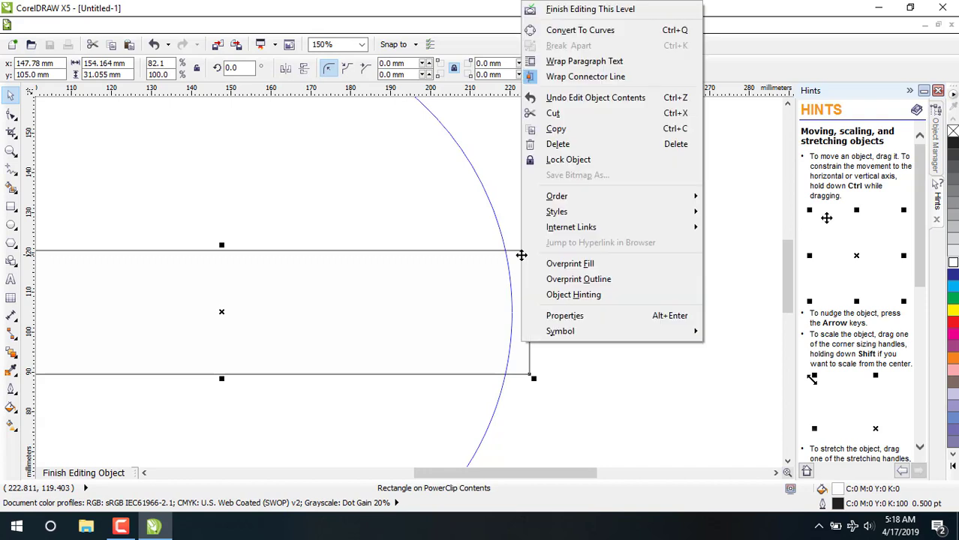
mouse_move(590, 196)
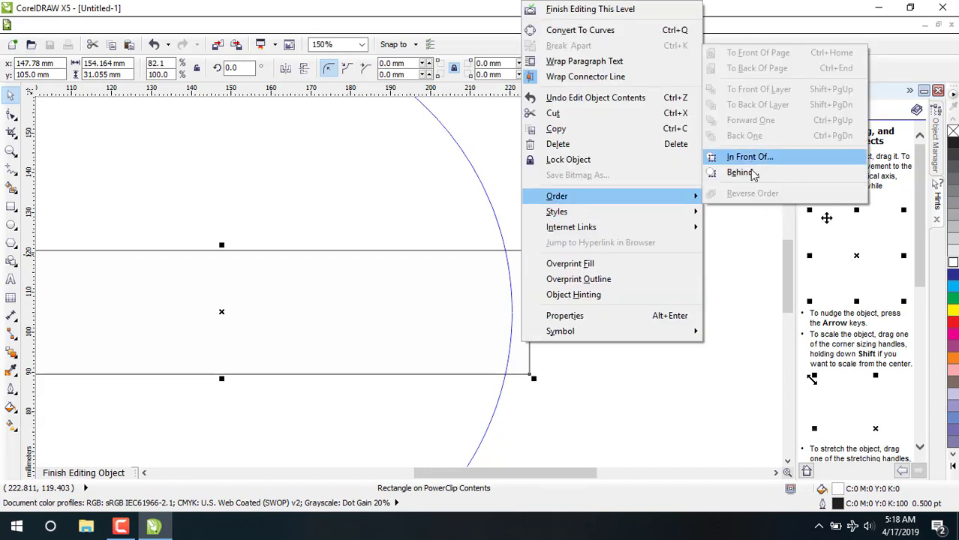
left_click(477, 138)
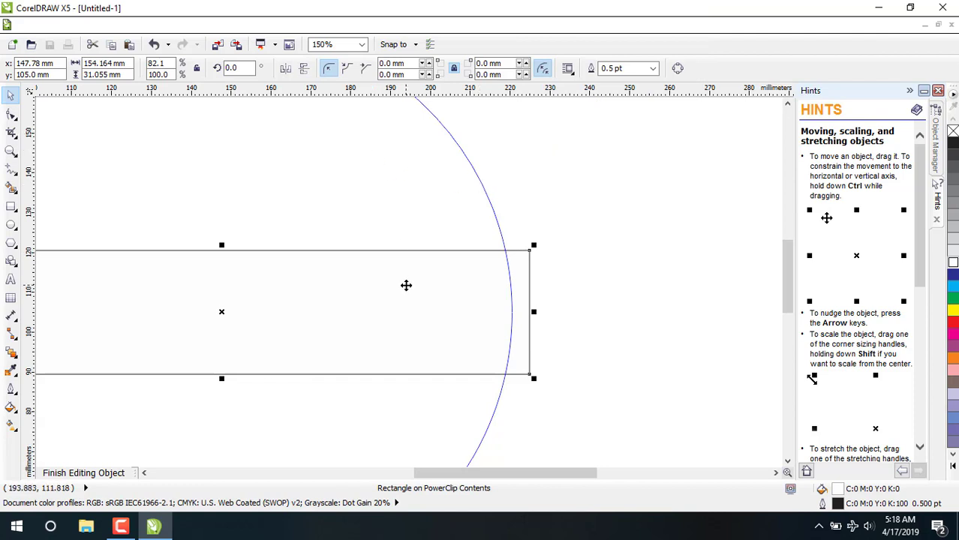
right_click(406, 285)
left_click(428, 9)
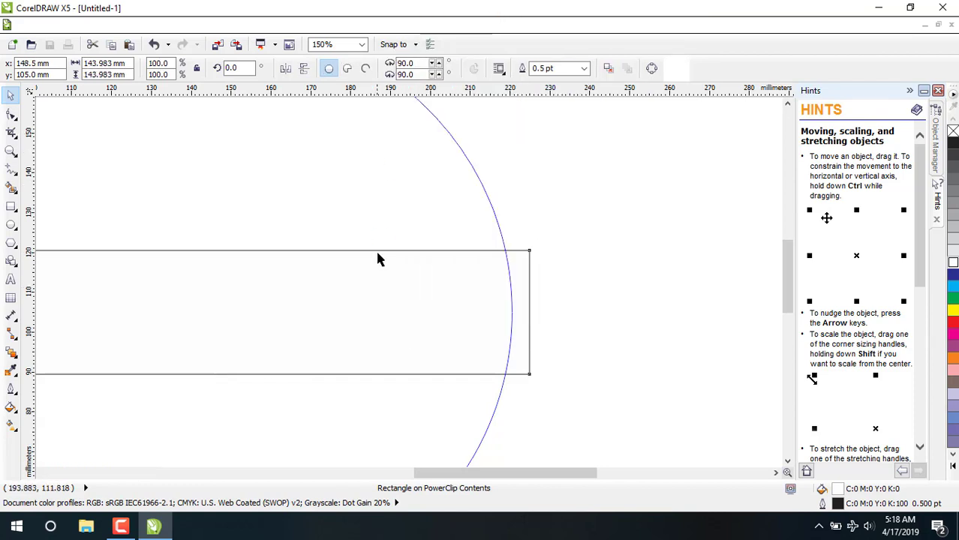
left_click(392, 233)
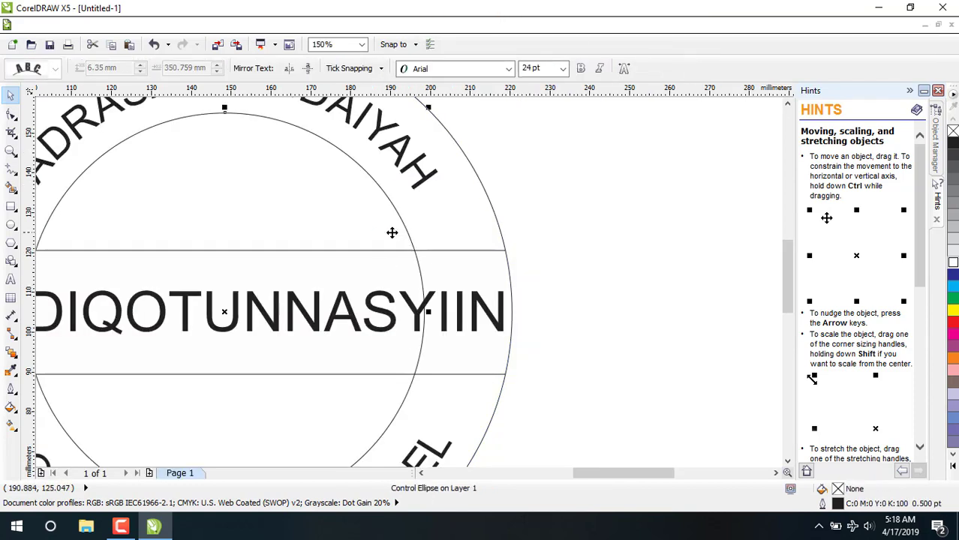
right_click(391, 233)
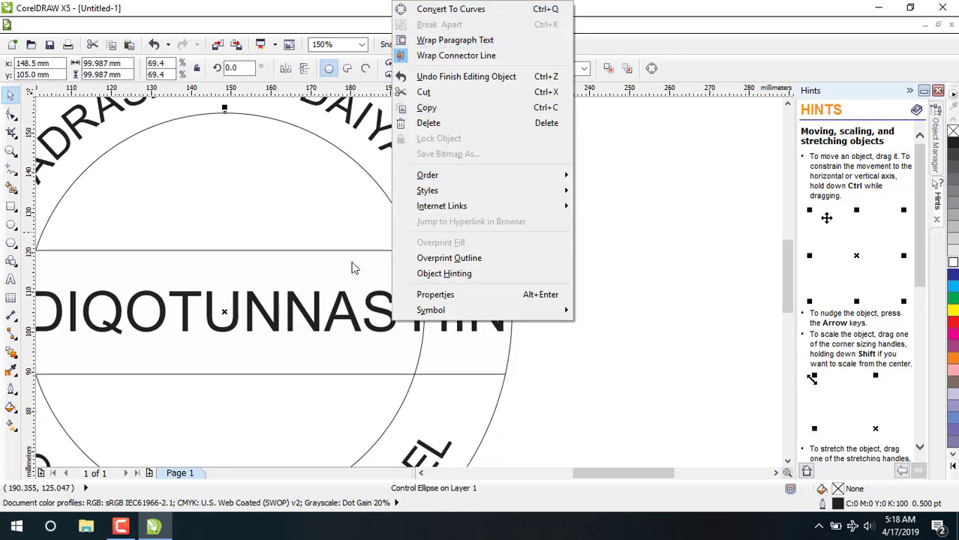
left_click(352, 269)
right_click(350, 268)
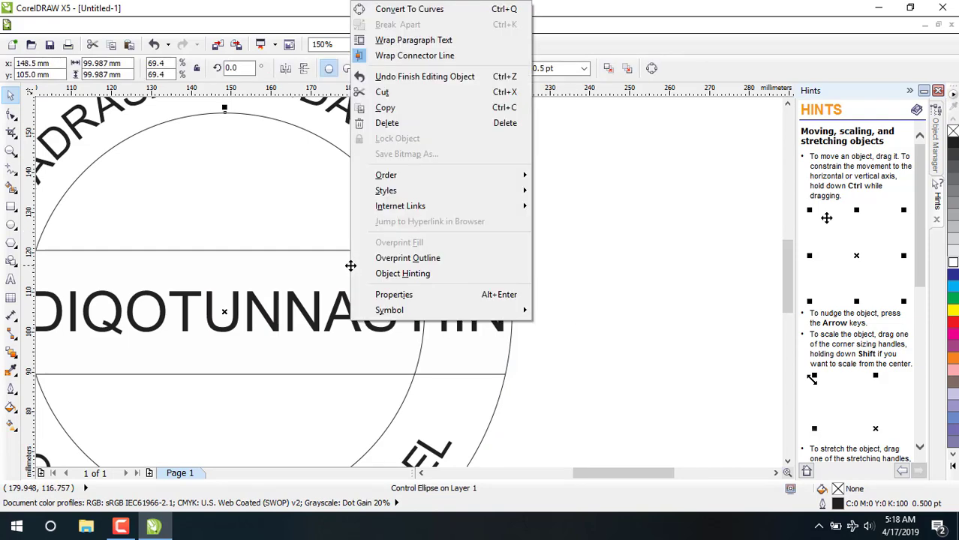
left_click(317, 175)
- Extract the central rectangle from the outer circle's PowerClip and deselect everything
left_click(433, 210)
right_click(441, 216)
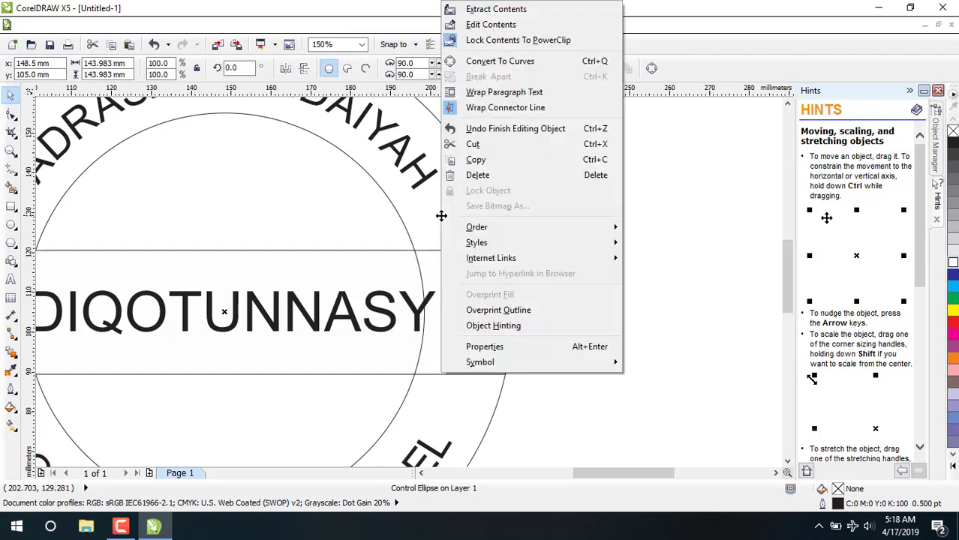
left_click(495, 9)
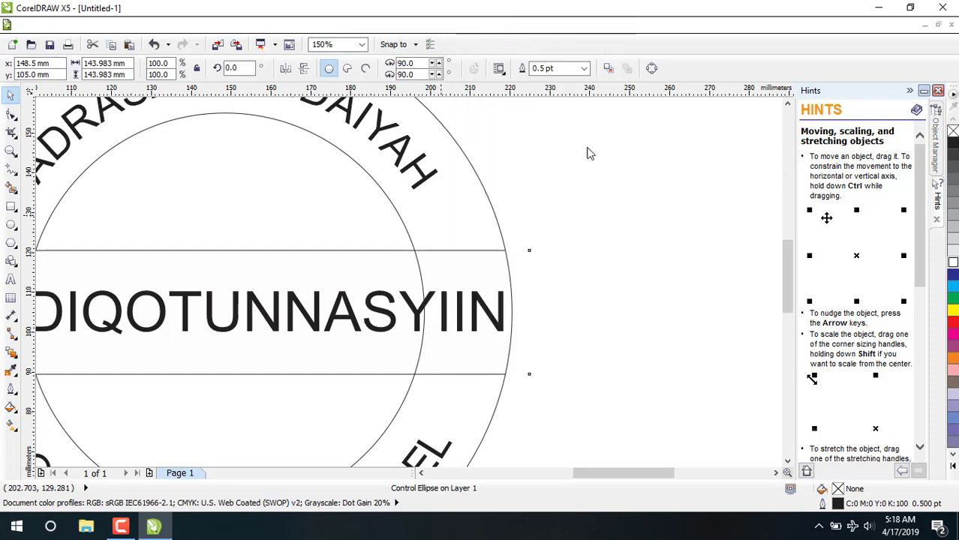
left_click(634, 286)
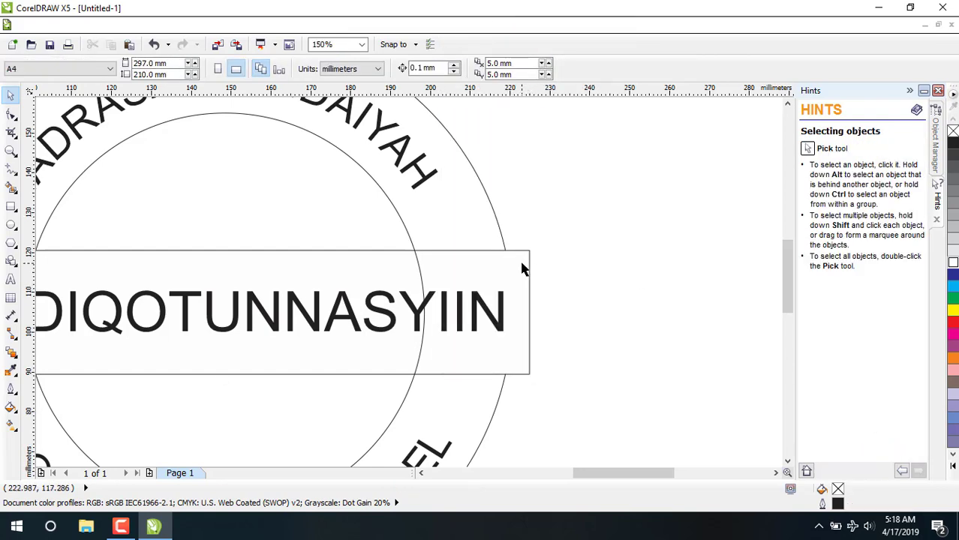
- Fill the inner circle and its attached "MADRASAH IBTIDAIYAH" path text with white
left_click(497, 229)
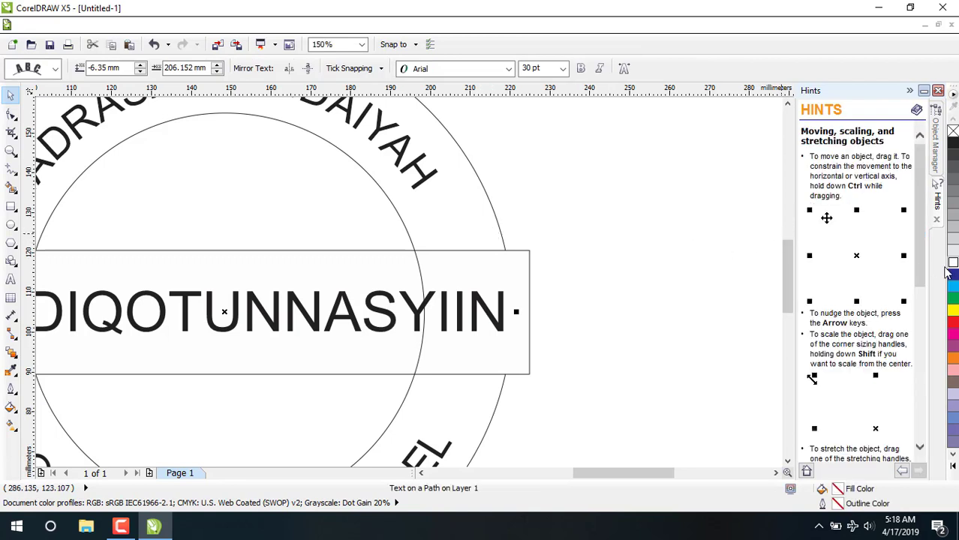
left_click(391, 211)
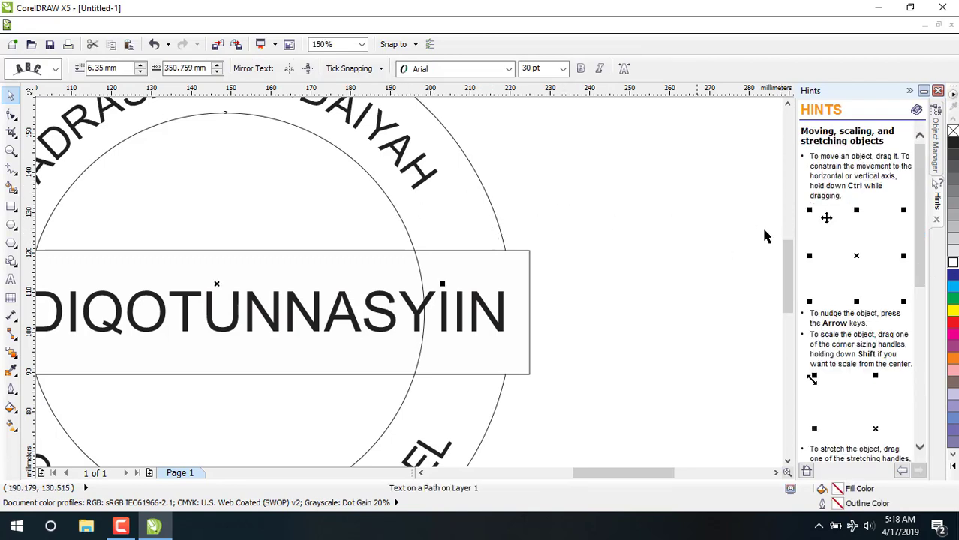
left_click(476, 186)
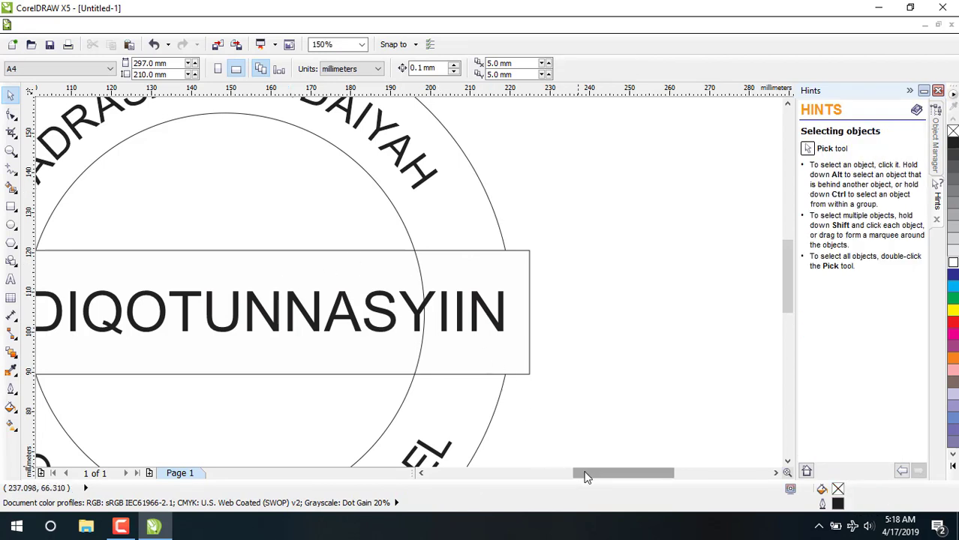
scroll(570, 475, "left", 3)
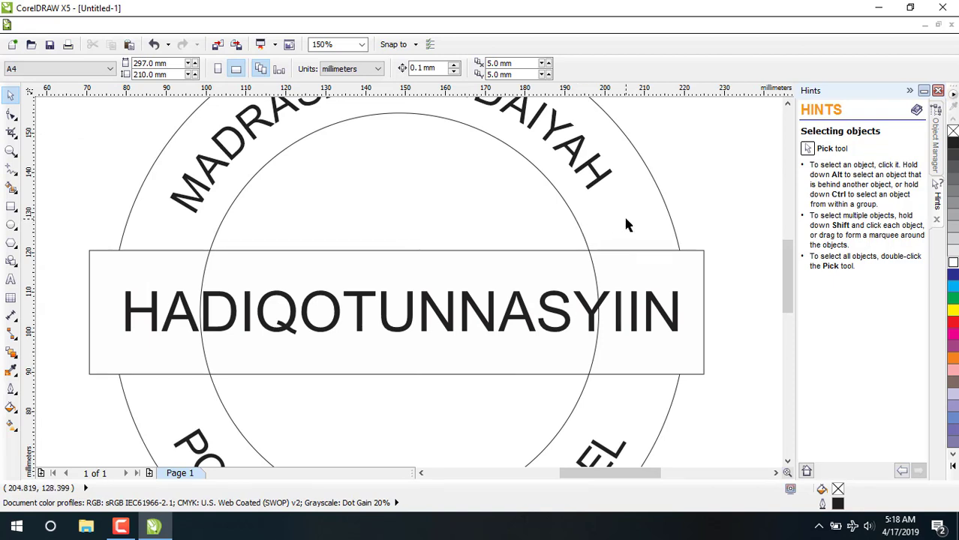
left_click(524, 218)
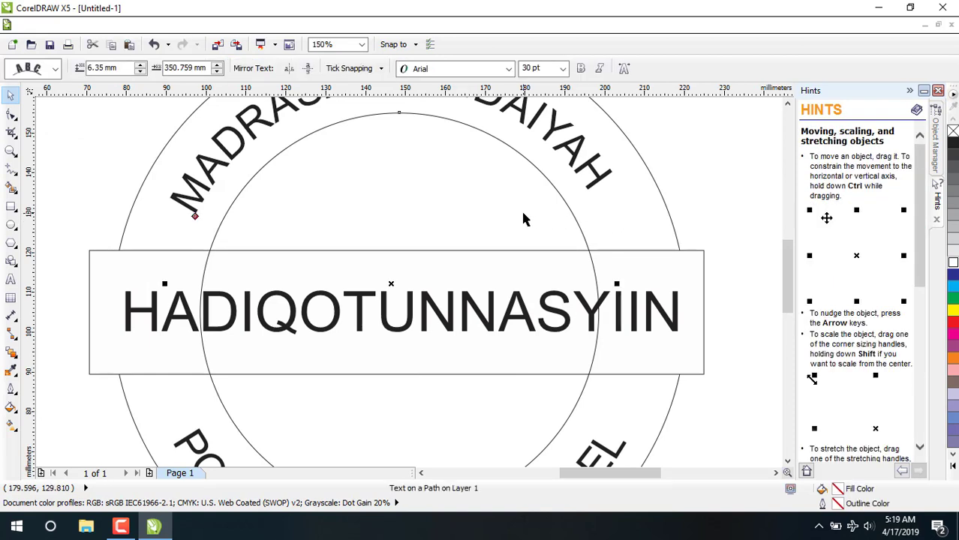
left_click(524, 175)
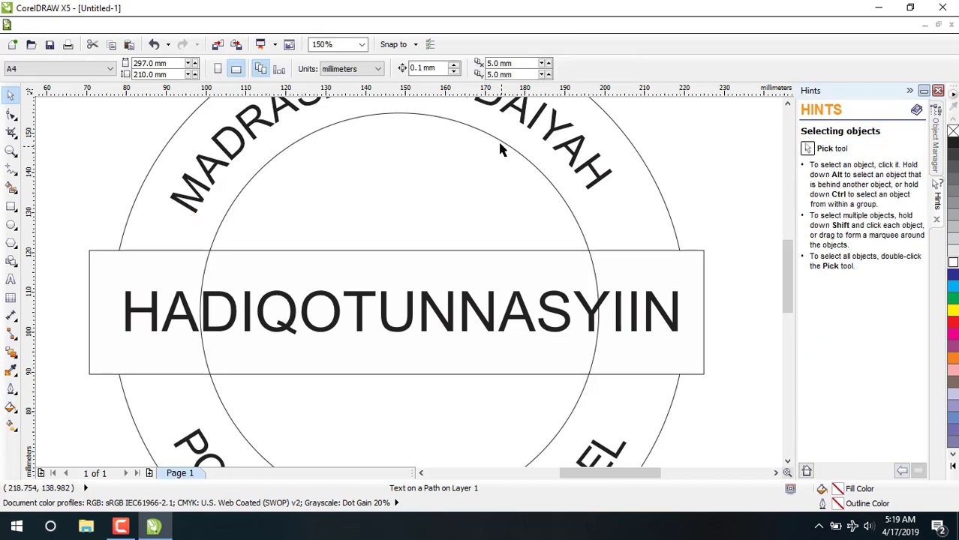
left_click(504, 143)
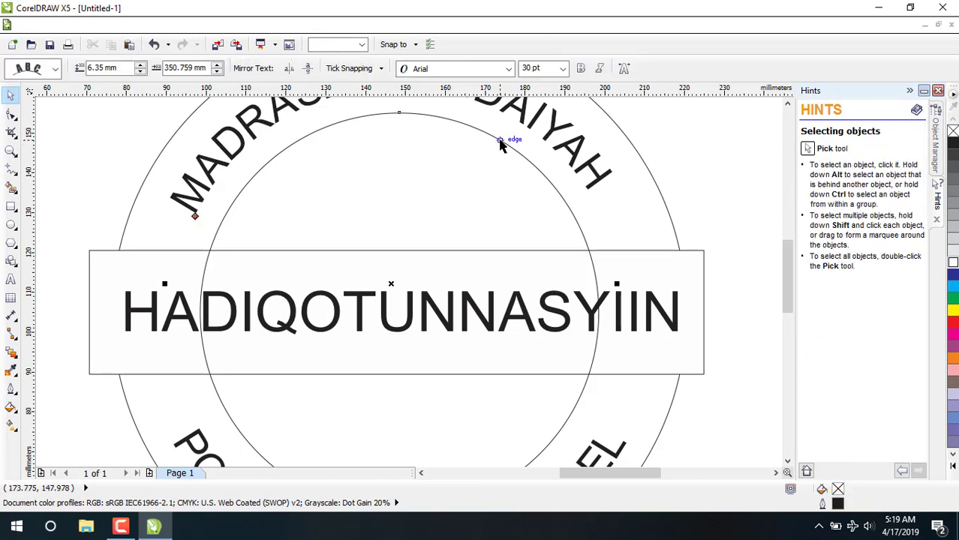
left_click(952, 262)
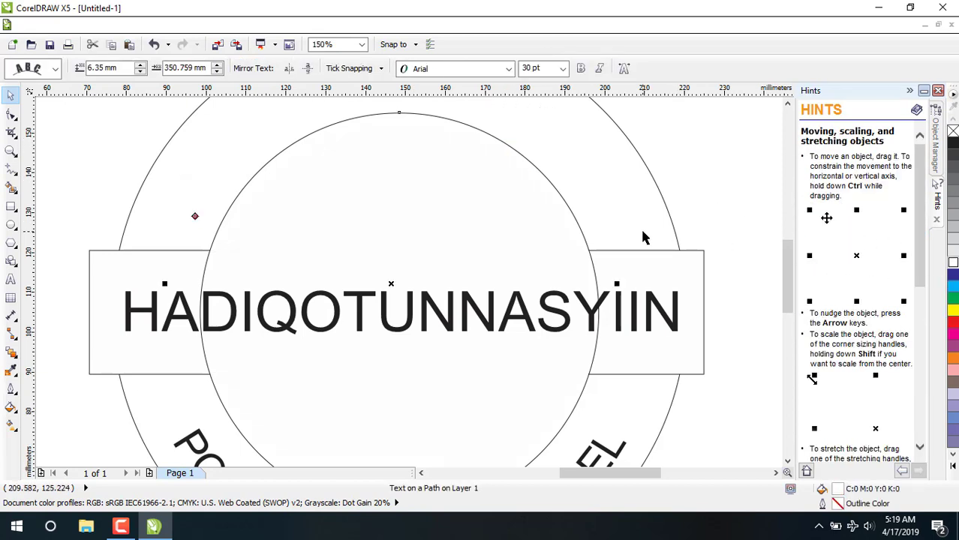
left_click(637, 189)
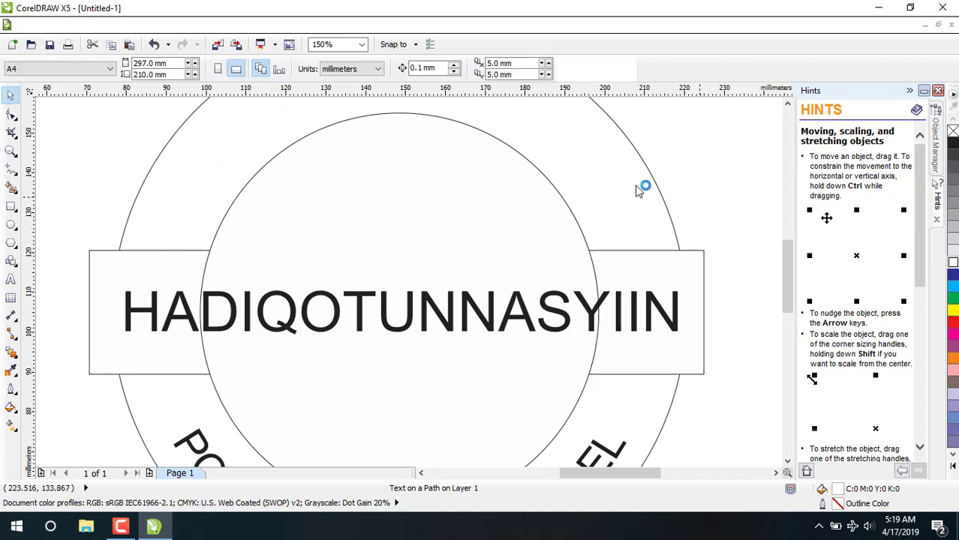
left_click(635, 191)
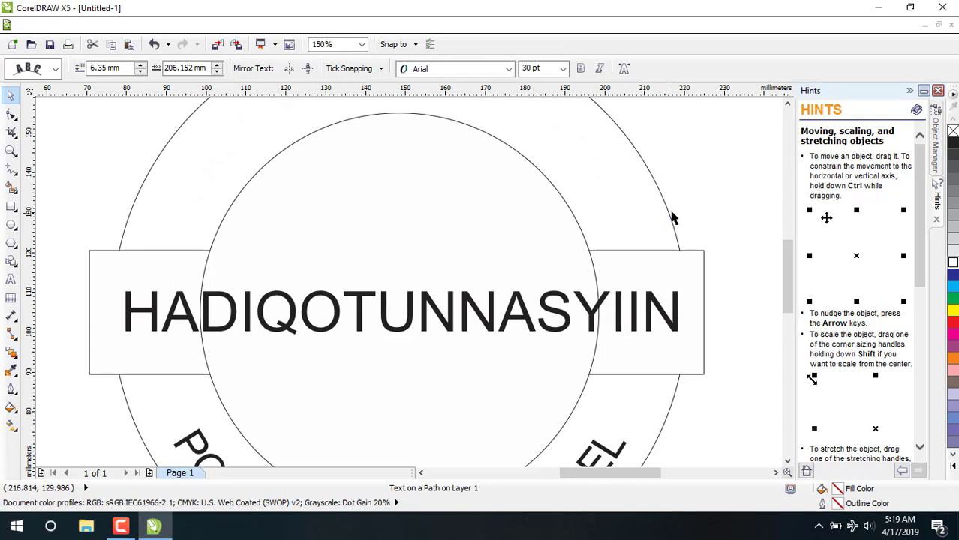
left_click(670, 212)
right_click(671, 215)
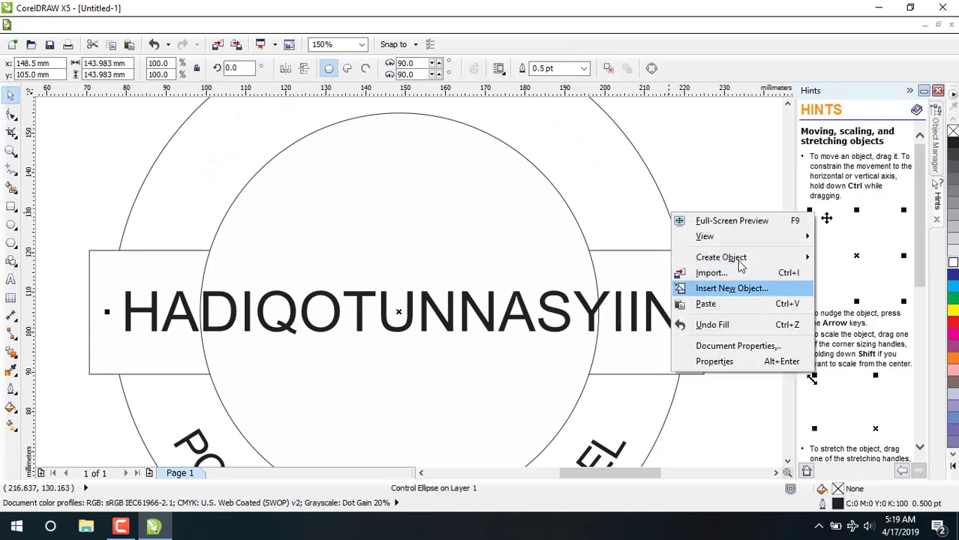
left_click(654, 162)
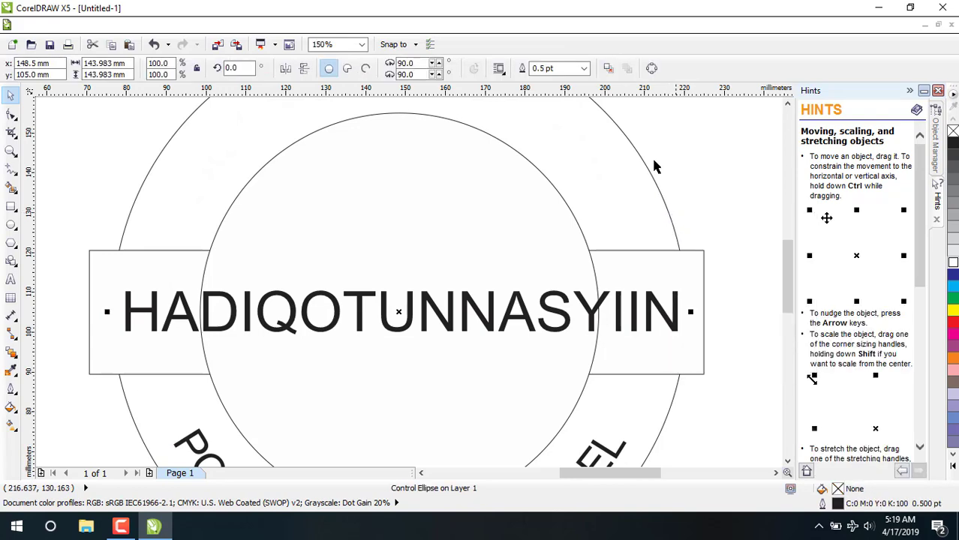
right_click(623, 172)
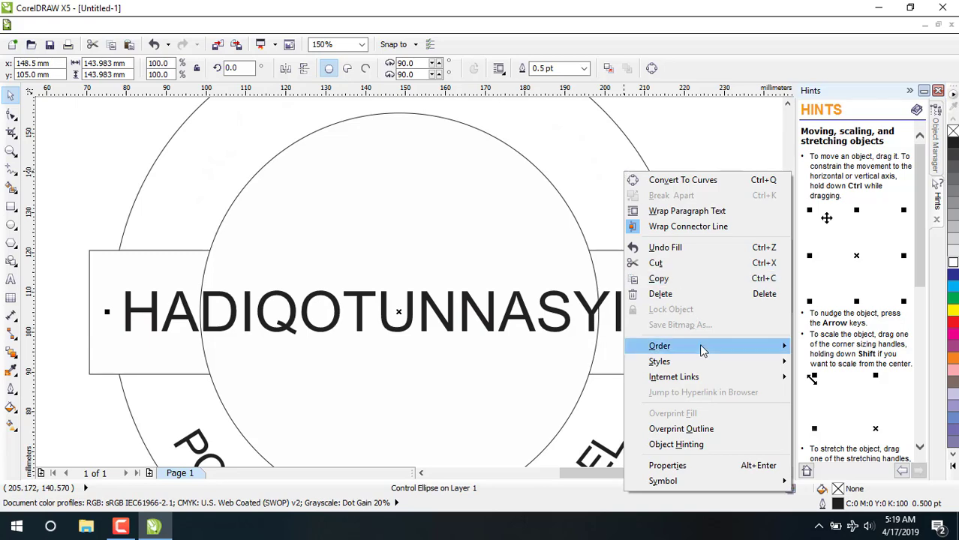
mouse_move(699, 343)
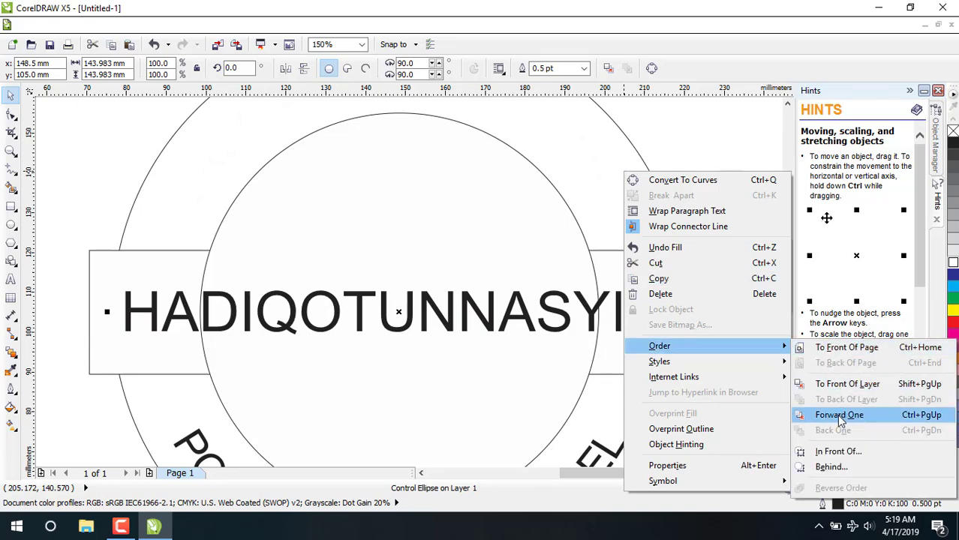
left_click(633, 160)
- Move the outer circle with its text to the right and the inner circle to the left, clear of each other
scroll(456, 161, "down", 2)
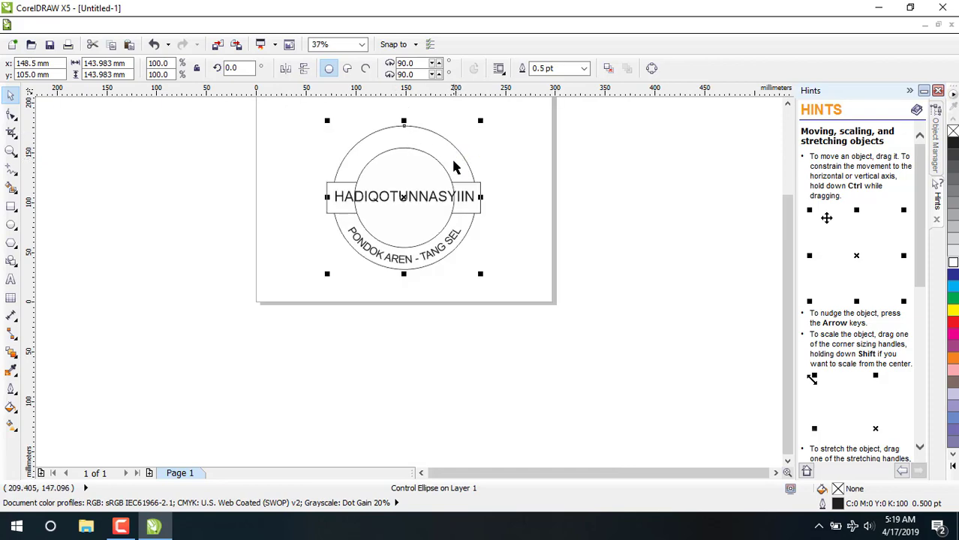
scroll(453, 162, "up", 1)
left_click_drag(449, 153, 611, 183)
left_click_drag(351, 139, 253, 176)
left_click(318, 142)
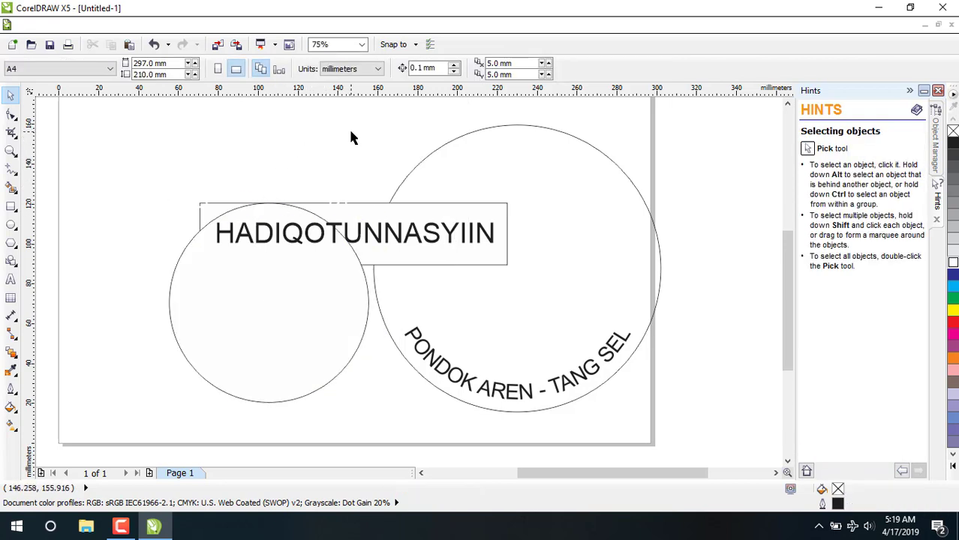
- Undo both circle moves and the white fill on the inner circle and its "MADRASAH IBTIDAIYAH" text, and clear the selection
key("ctrl+z")
key("ctrl+z")
key("ctrl+z")
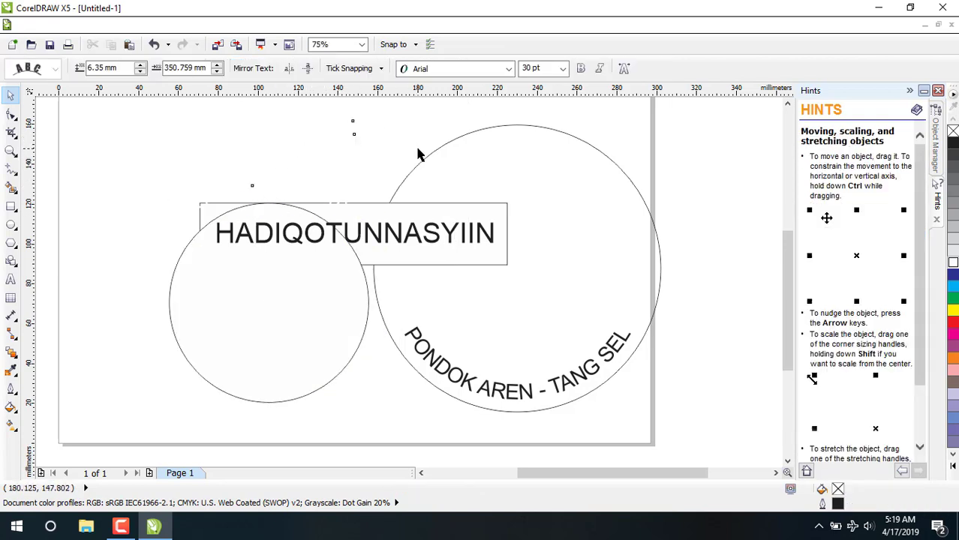
left_click(543, 157)
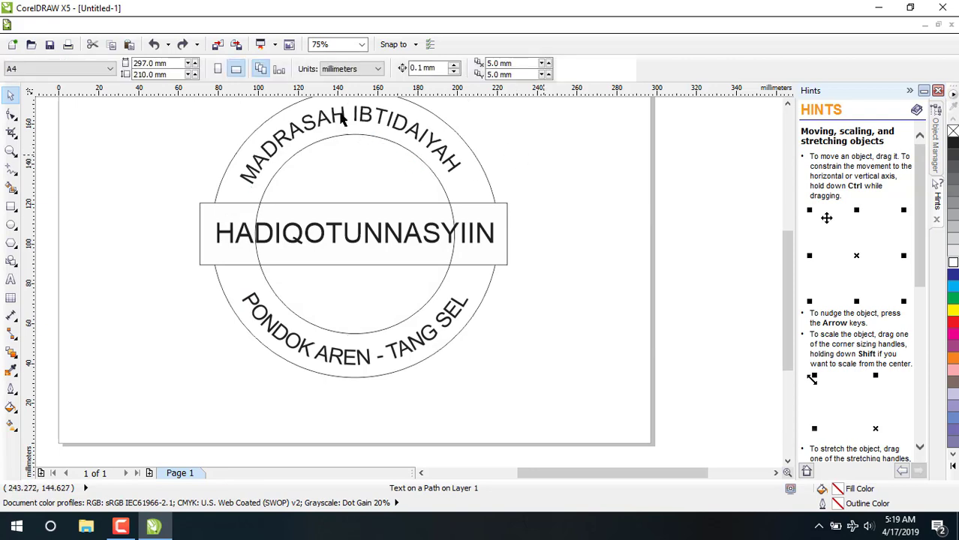
- Give the outer circle a white fill and black outline, and shift it with its curved text to the right
scroll(472, 136, "up", 2)
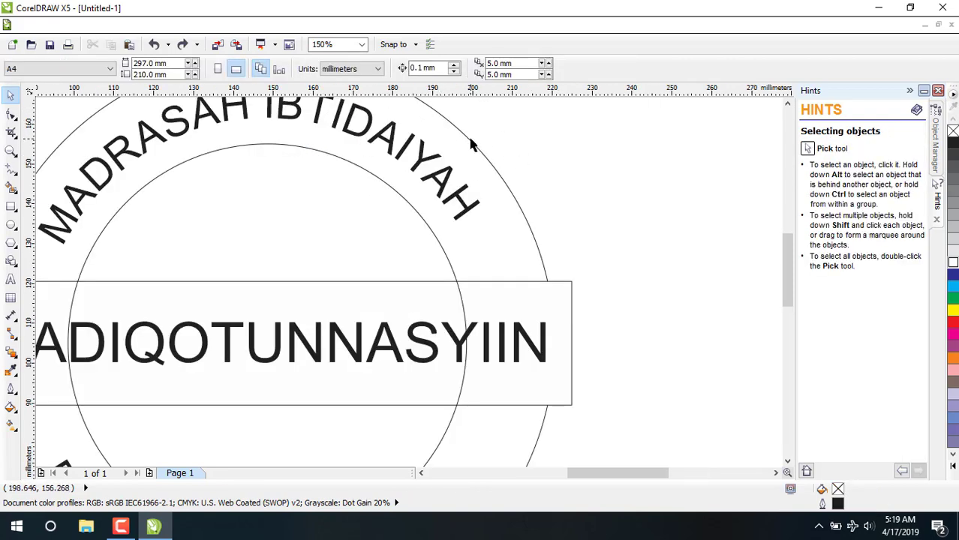
left_click(471, 143)
left_click(470, 139)
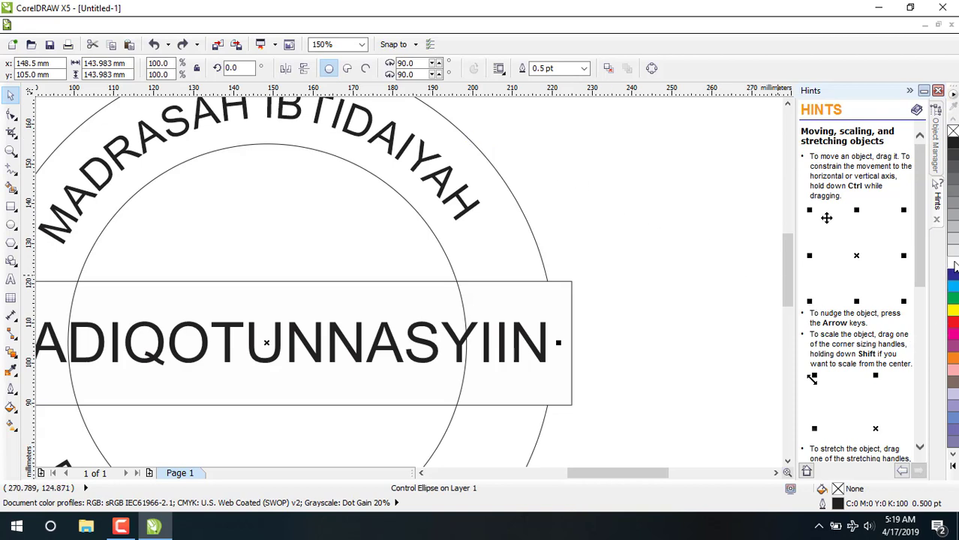
left_click(954, 265)
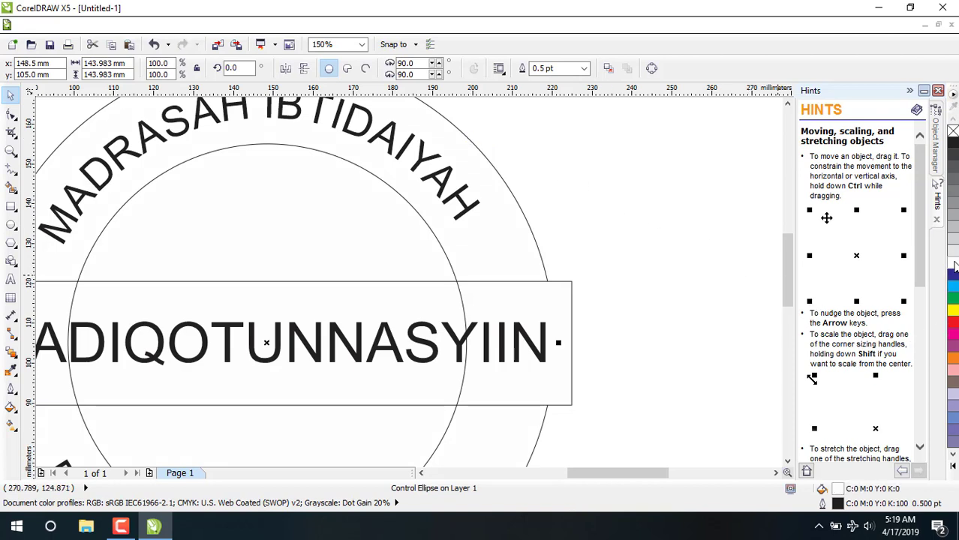
right_click(954, 265)
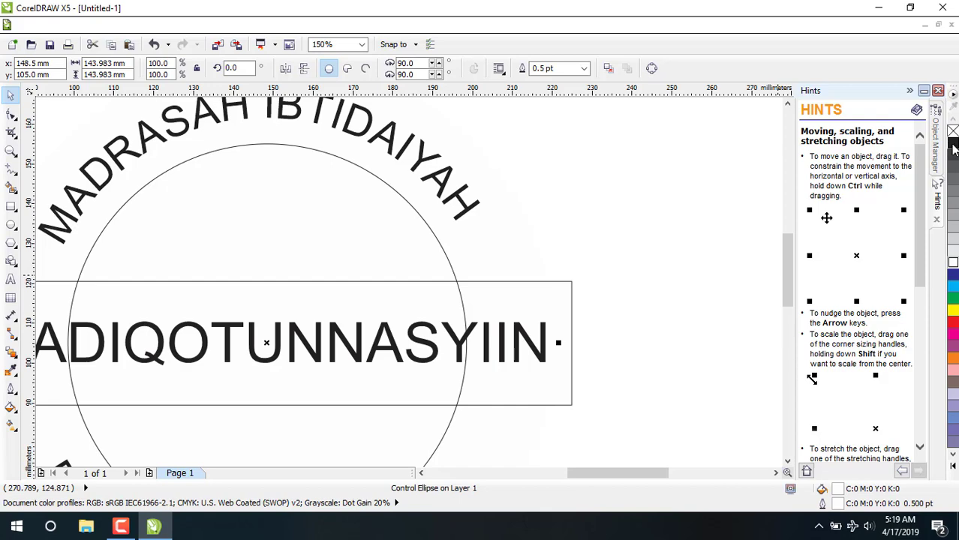
right_click(954, 147)
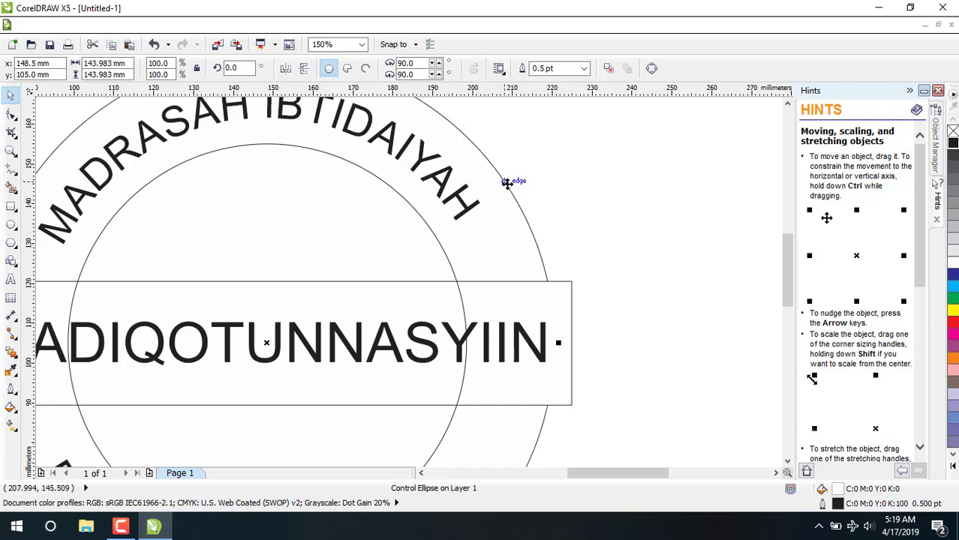
left_click_drag(622, 224, 710, 227)
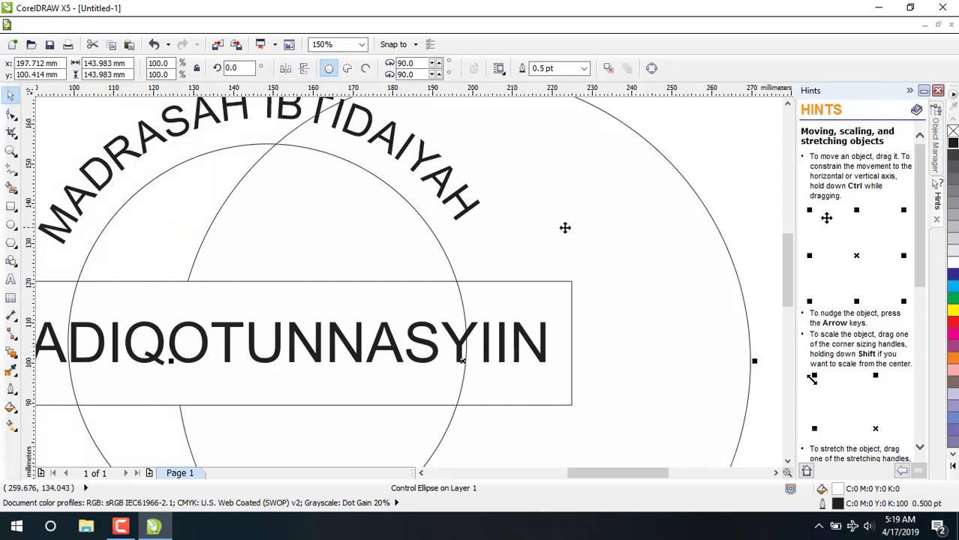
- Try to move the curved "MADRASAH IBTIDAIYAH" text and its inner circle to the left, undoing each move
scroll(564, 228, "down", 1)
left_click(372, 186)
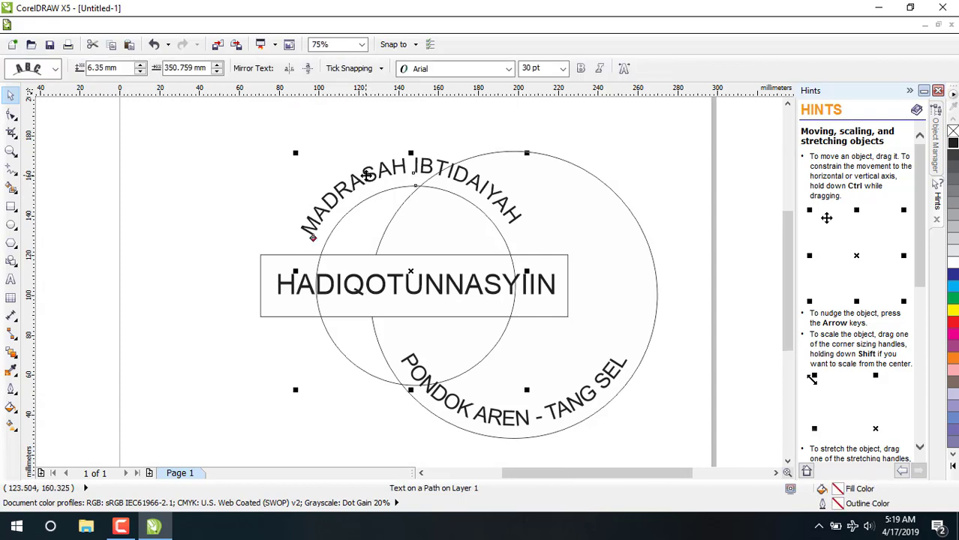
left_click_drag(371, 186, 175, 181)
key("ctrl+z")
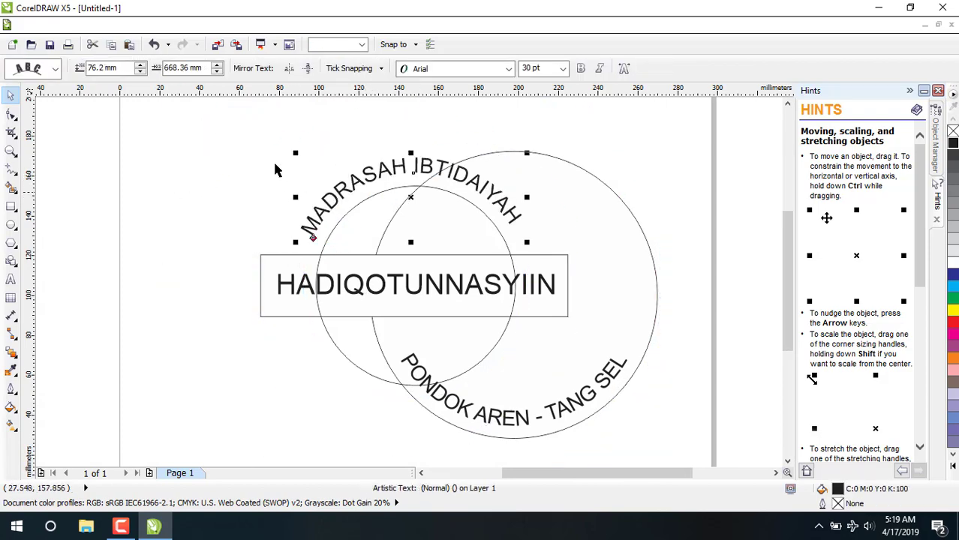
left_click(275, 163)
left_click(364, 181)
left_click(366, 186)
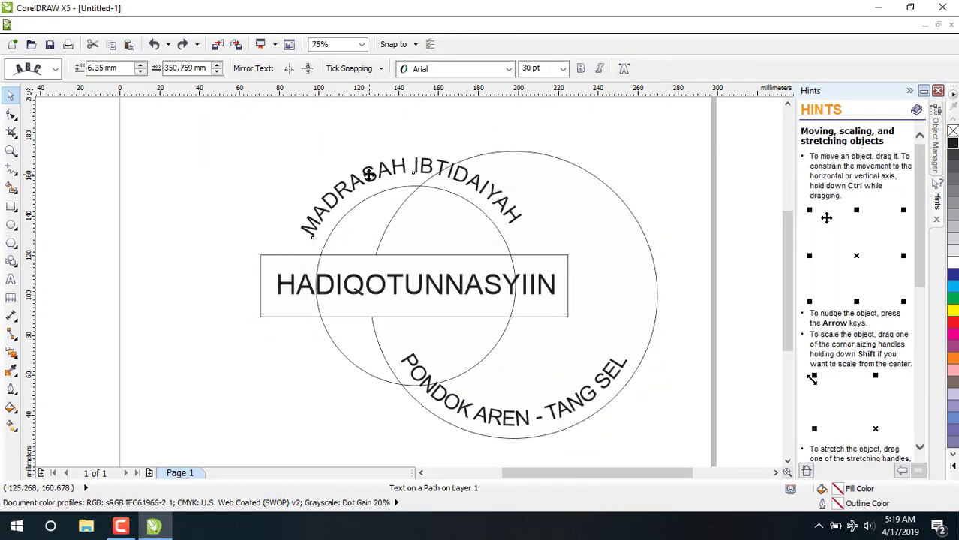
left_click_drag(366, 186, 342, 204)
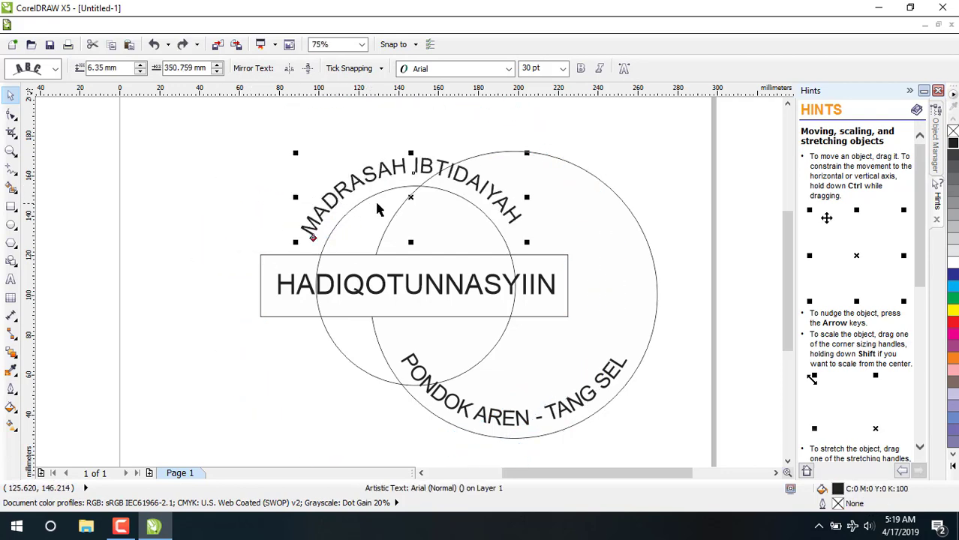
left_click_drag(405, 171, 295, 185)
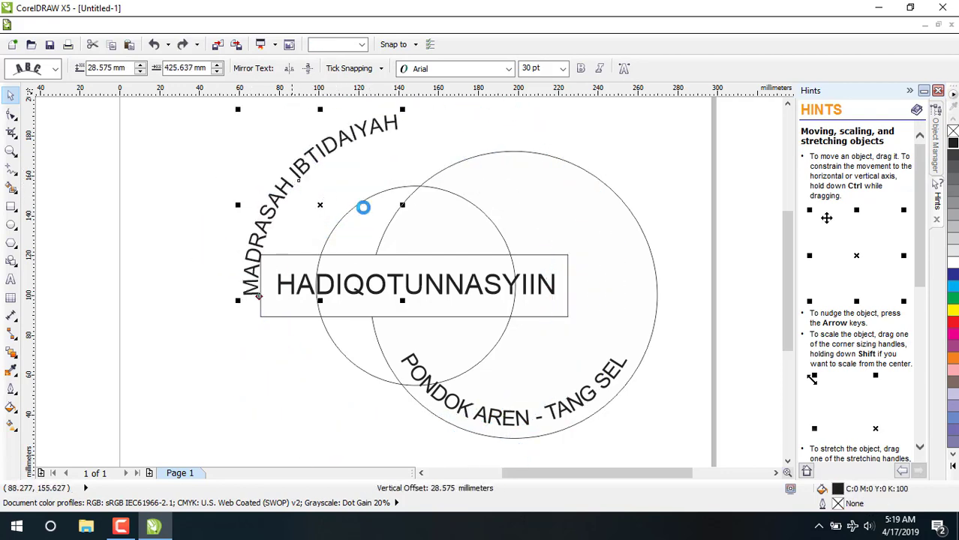
key("ctrl+z")
left_click_drag(408, 199, 322, 202)
key("ctrl+z")
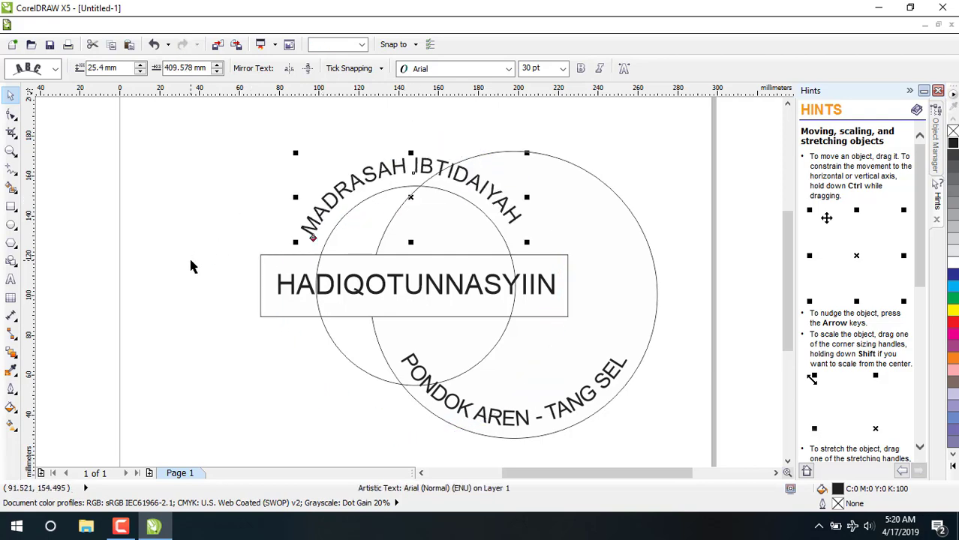
left_click(169, 248)
left_click(326, 208)
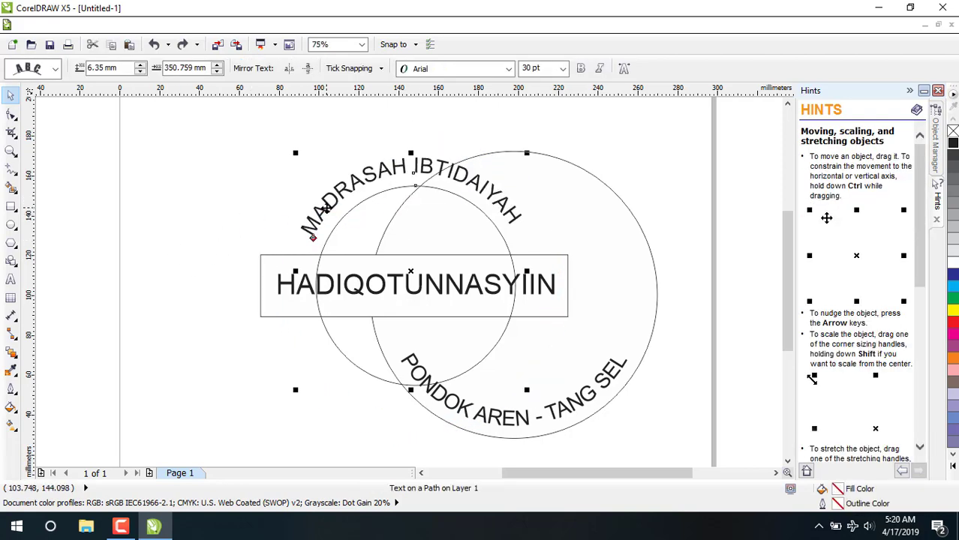
left_click_drag(320, 211, 203, 214)
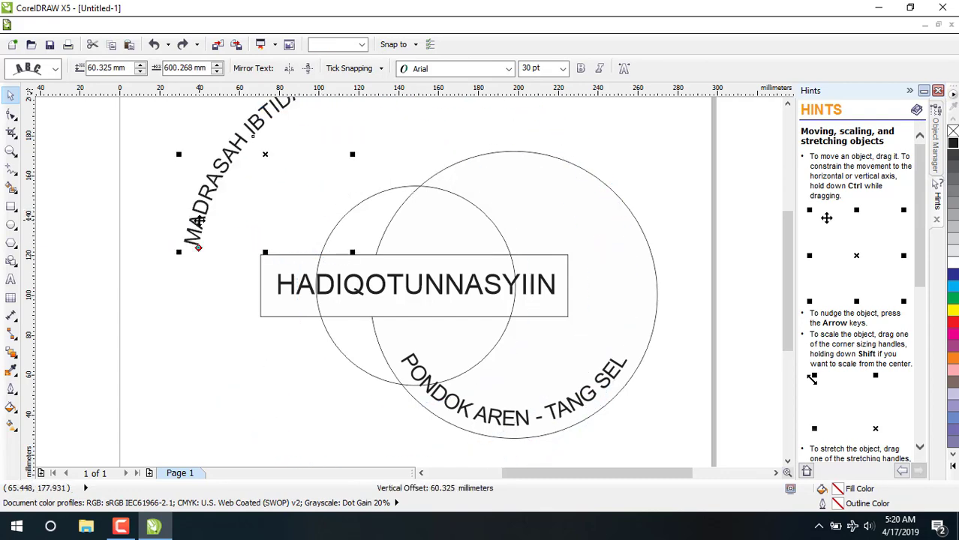
key("ctrl+z")
left_click(251, 371)
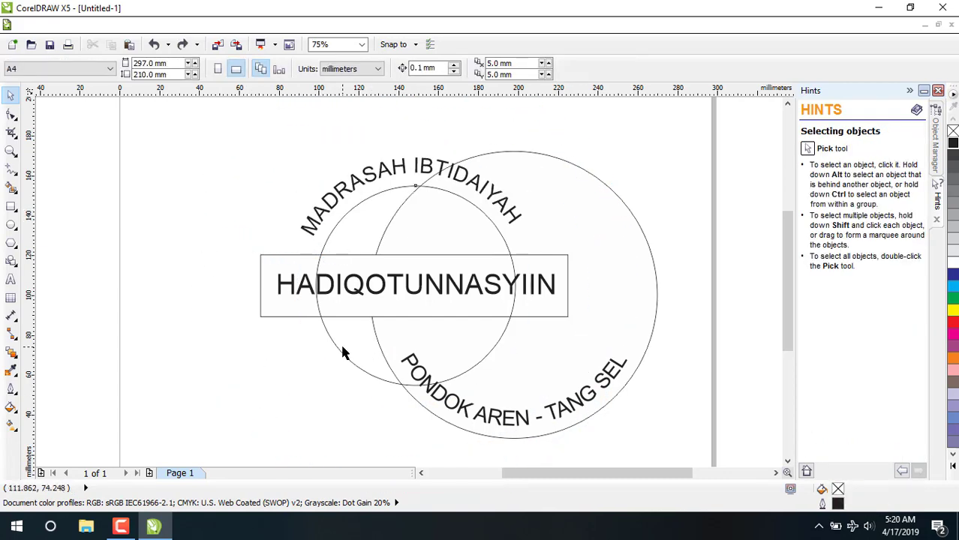
- Move the inner circle with its text to the left of the name band and the outer circle further right
left_click(342, 353)
left_click_drag(347, 332, 136, 319)
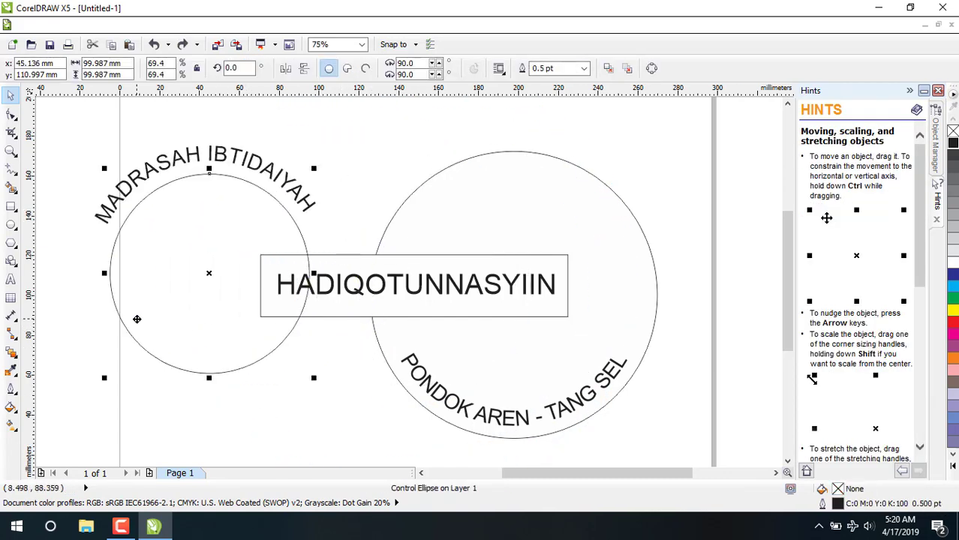
left_click_drag(199, 323, 150, 327)
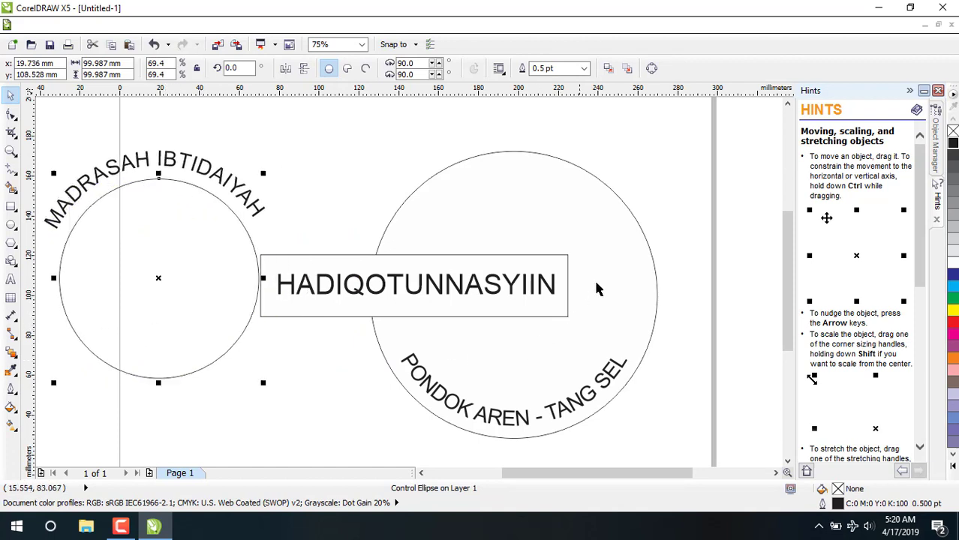
left_click(582, 235)
left_click_drag(582, 235, 630, 222)
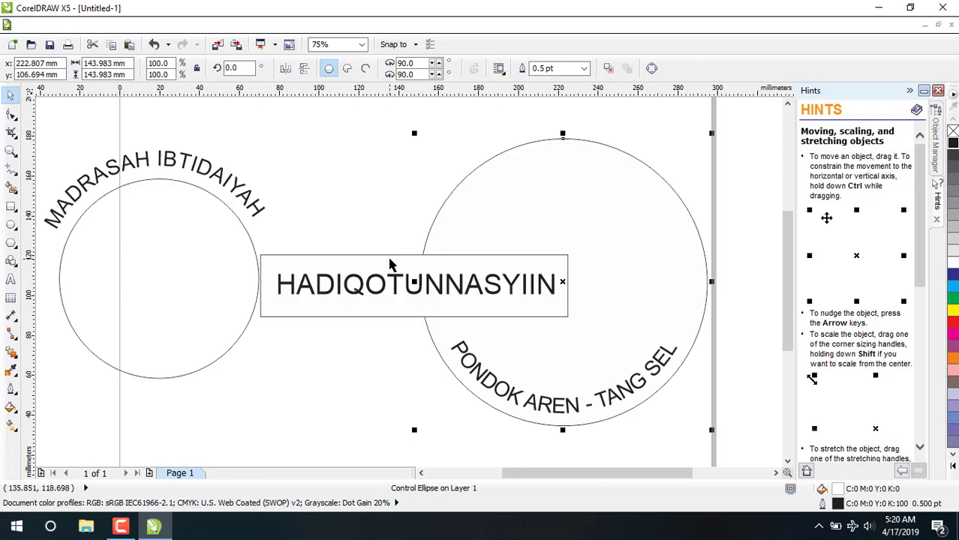
- Try a white fill on the outer circle together with its "PONDOK AREN - TANG SEL" text, undo it, and deselect
left_click(515, 222)
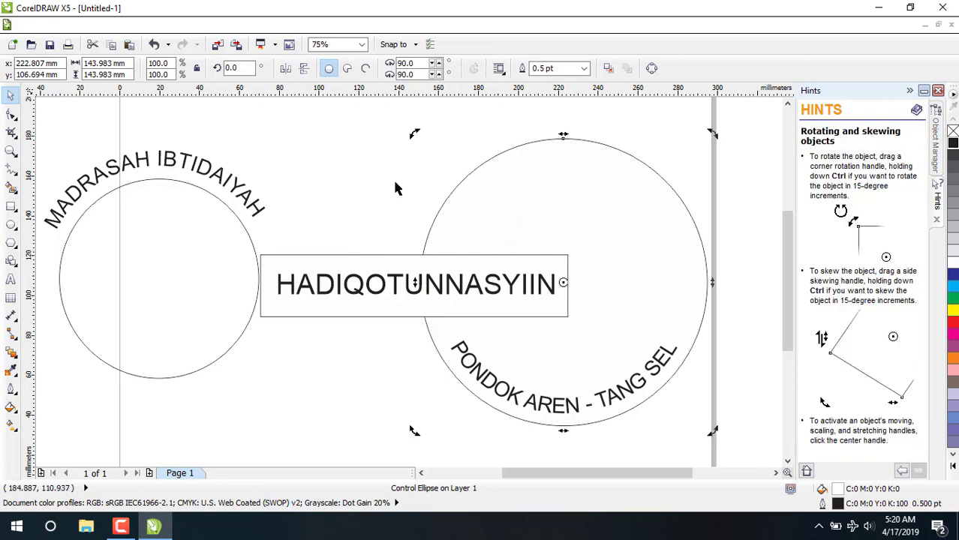
left_click(497, 203)
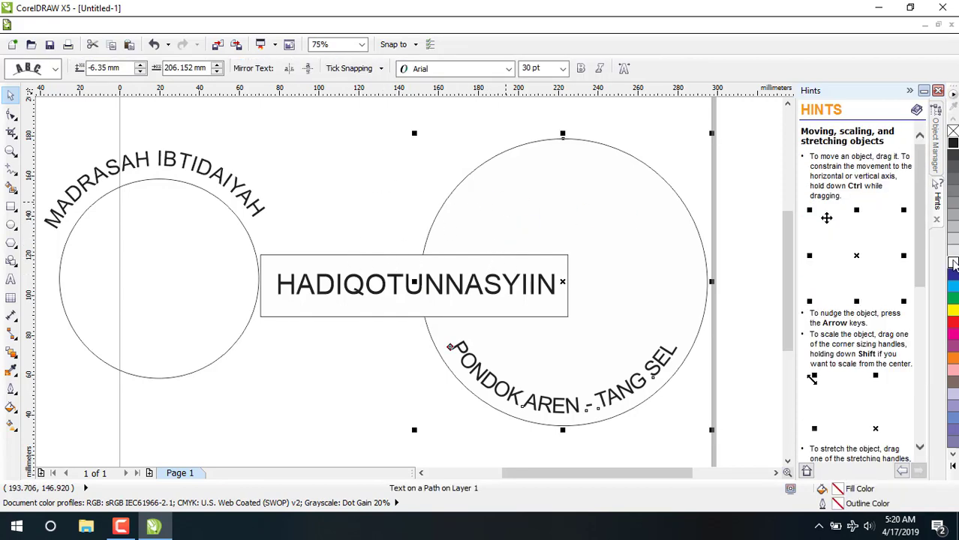
left_click(952, 264)
key("ctrl+z")
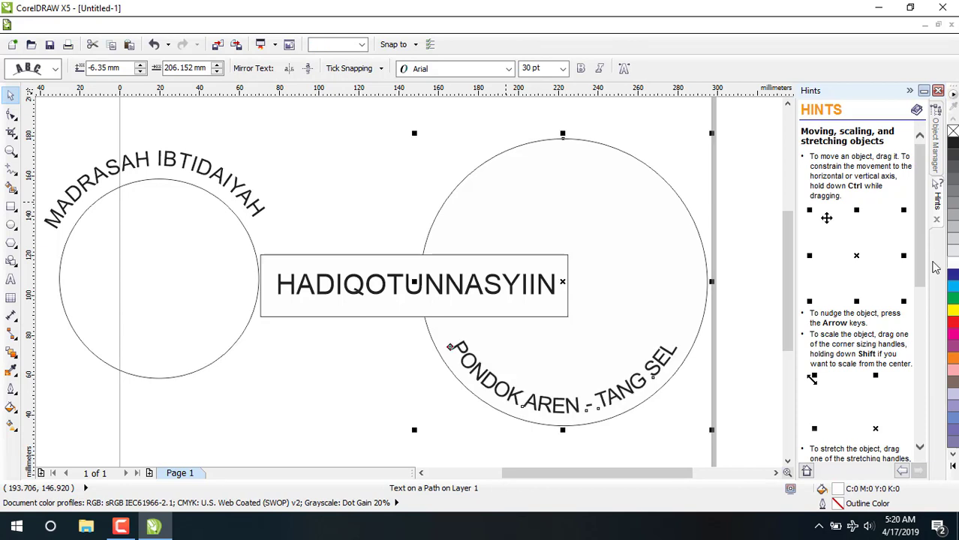
left_click(360, 178)
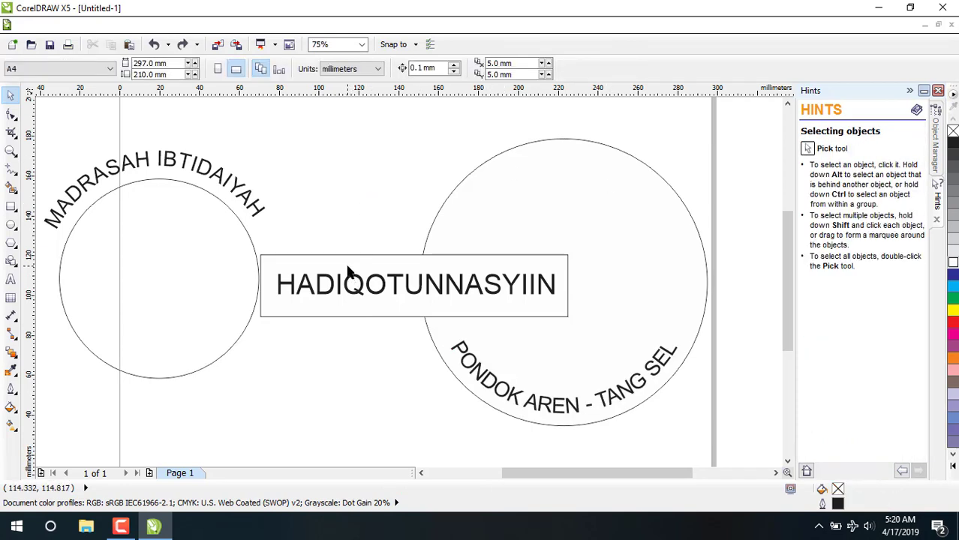
- Give the outer circle and its "PONDOK AREN - TANG SEL" text a black outline 2.0 pt wide
left_click(530, 183)
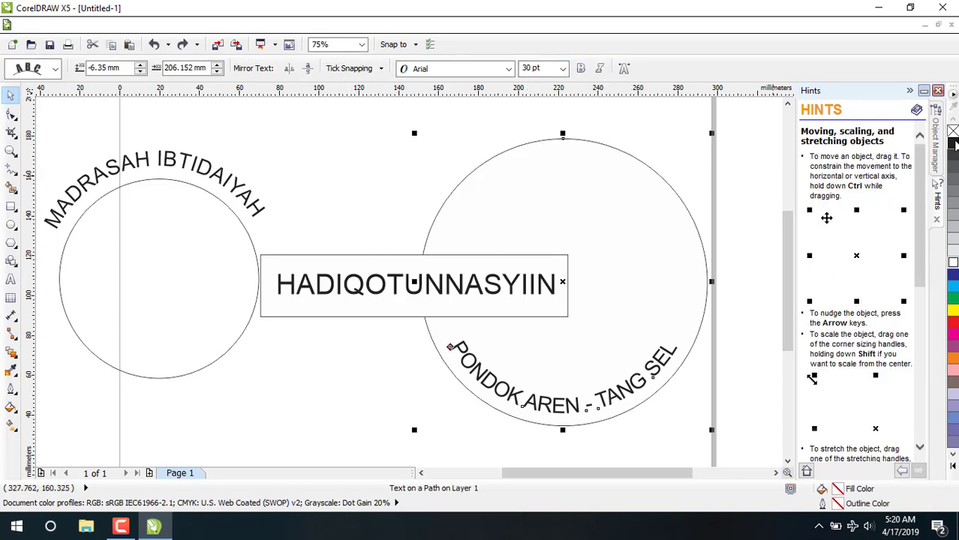
right_click(954, 148)
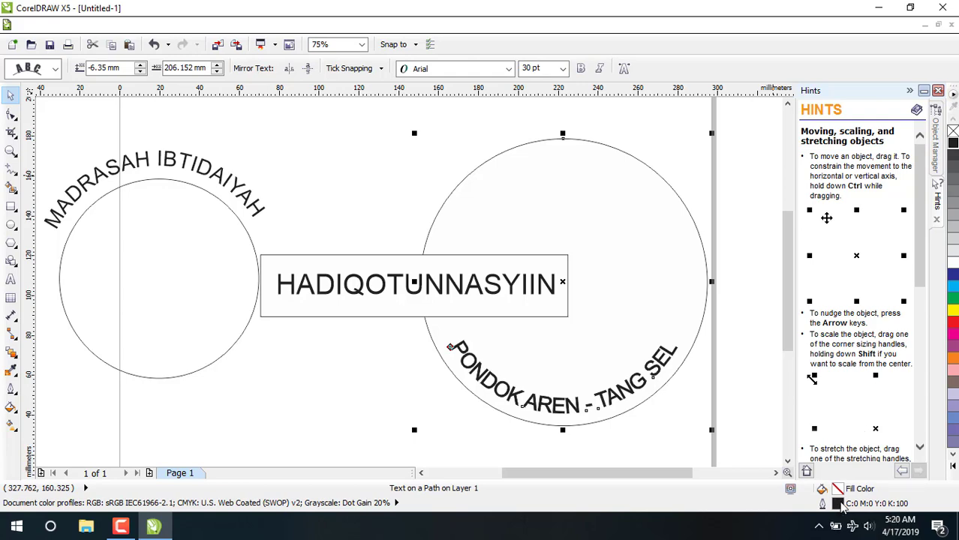
double_click(838, 491)
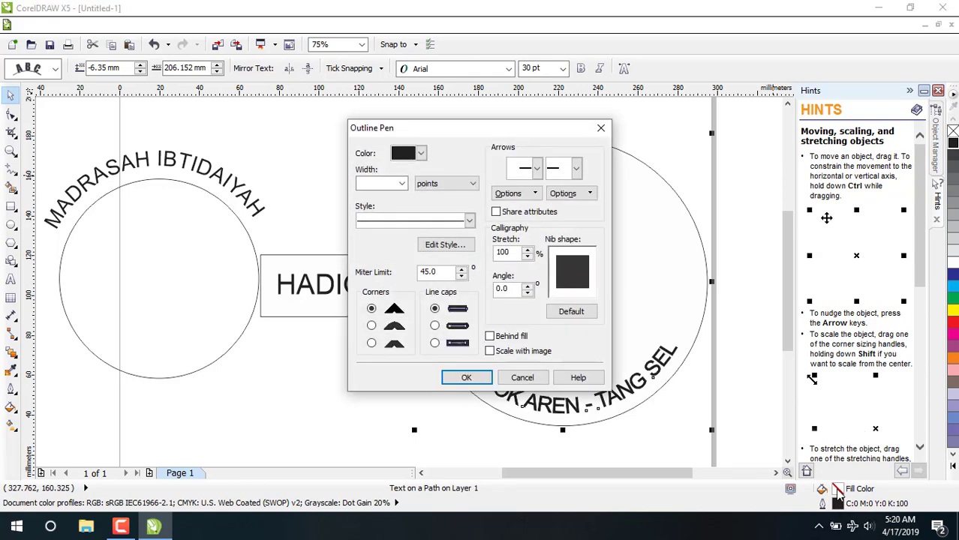
left_click(469, 222)
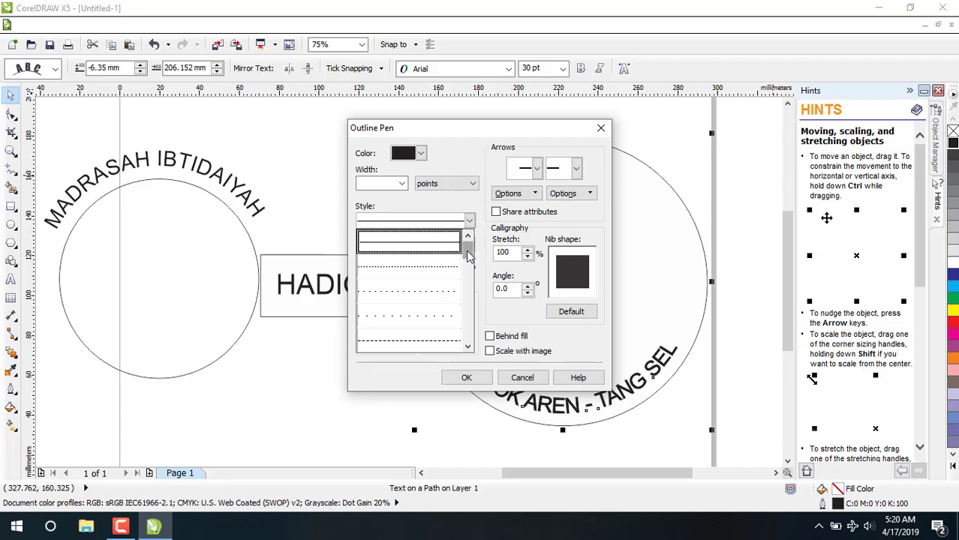
left_click_drag(467, 255, 492, 235)
left_click(469, 221)
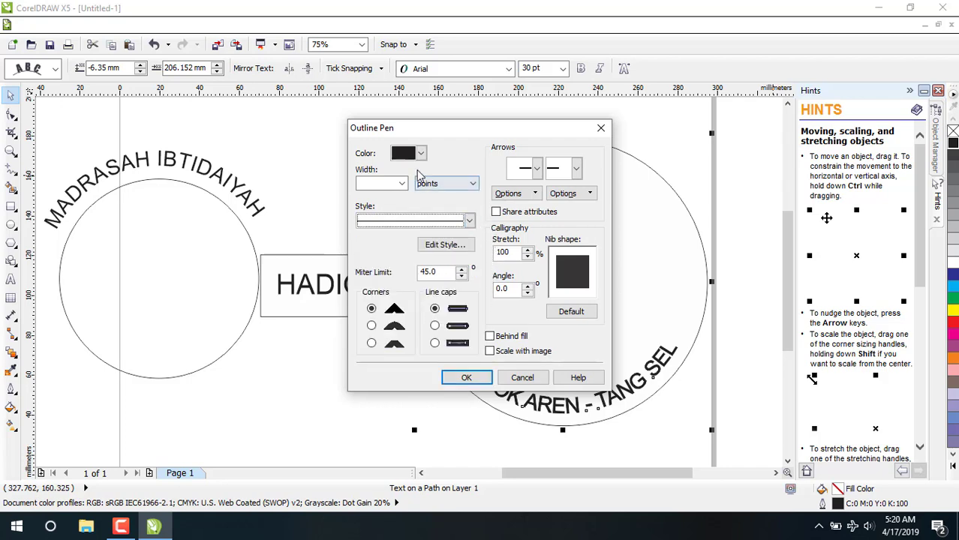
left_click(402, 184)
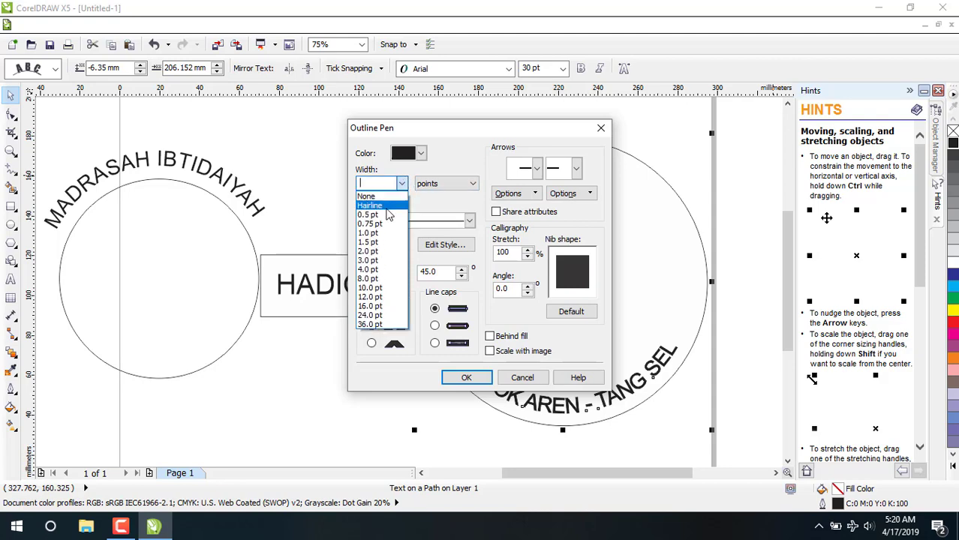
left_click(375, 251)
left_click(466, 377)
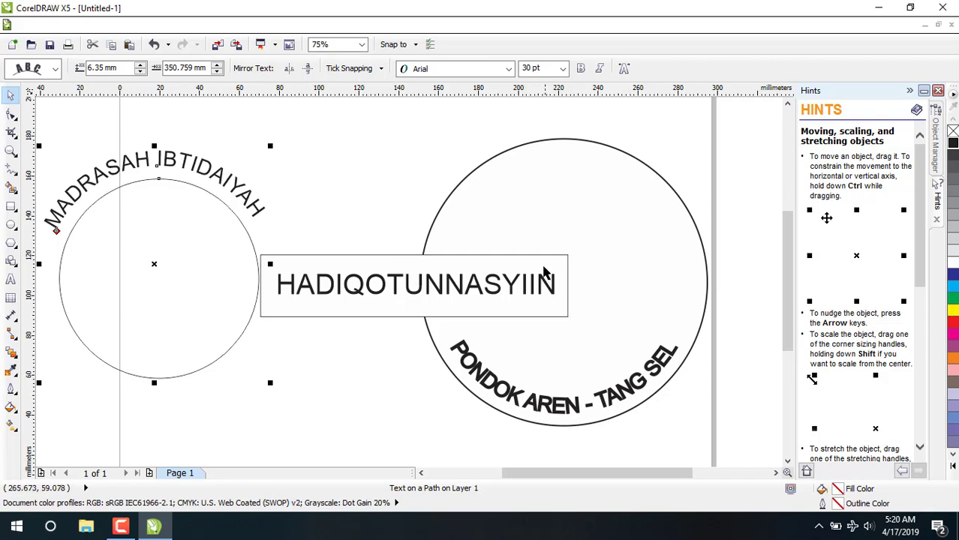
- Set a 2.0 pt outline on the inner circle and its curved "MADRASAH IBTIDAIYAH" text, and deselect
double_click(838, 505)
left_click(402, 183)
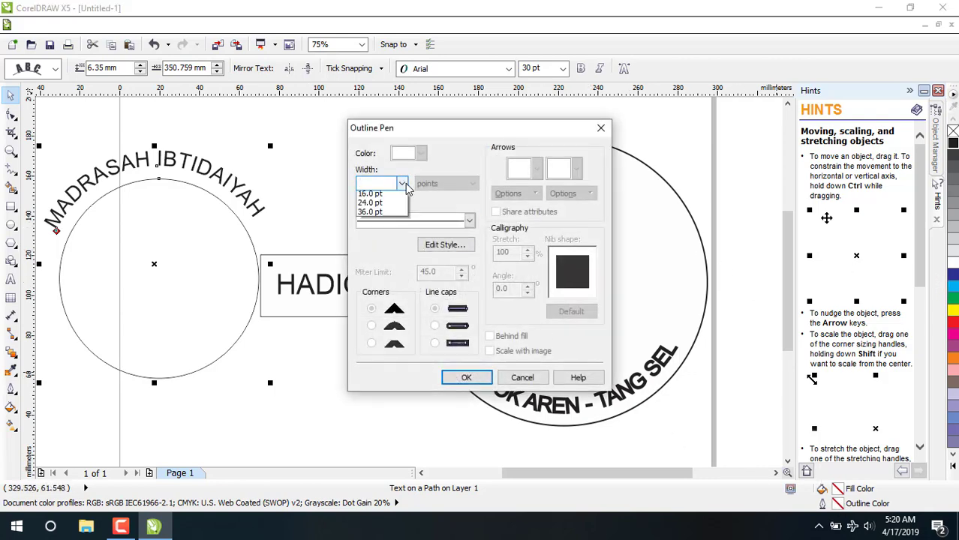
left_click(379, 247)
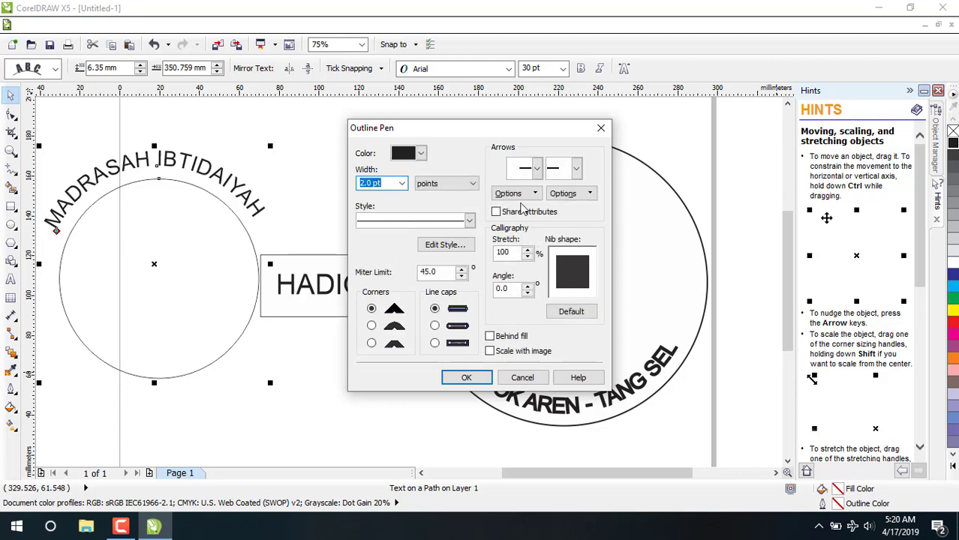
left_click(478, 378)
left_click(390, 190)
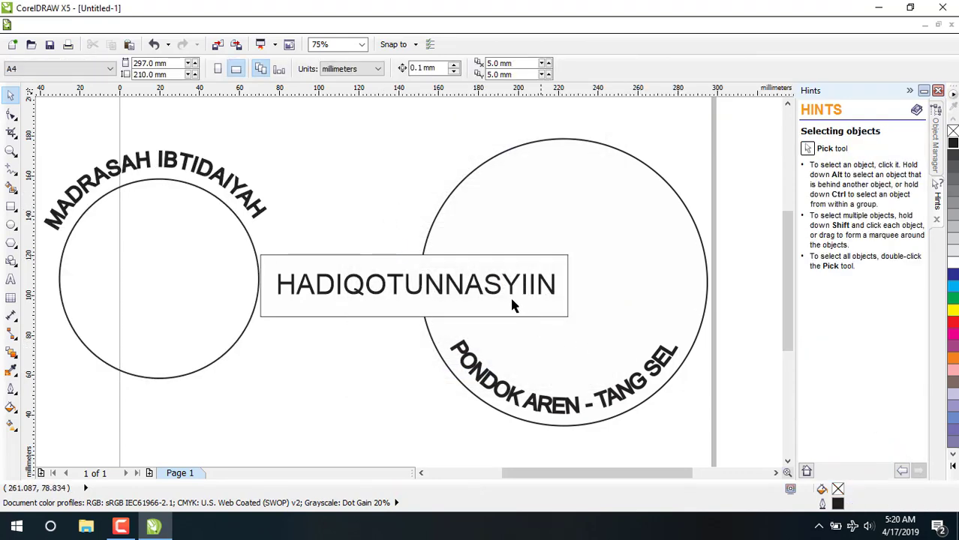
- Set the outline width of the rectangular name band to 2.0 pt and deselect it
left_click(466, 260)
left_click(465, 262)
left_click(464, 261)
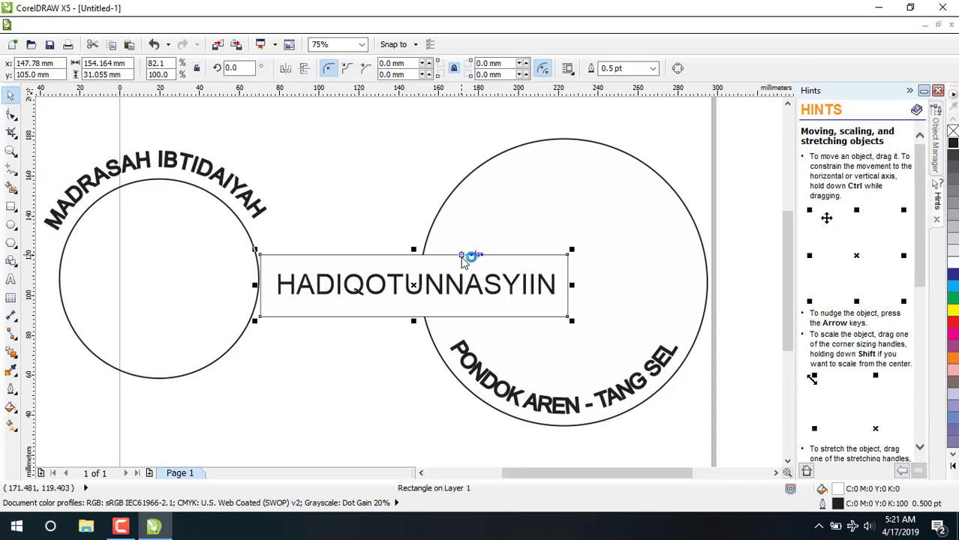
double_click(833, 503)
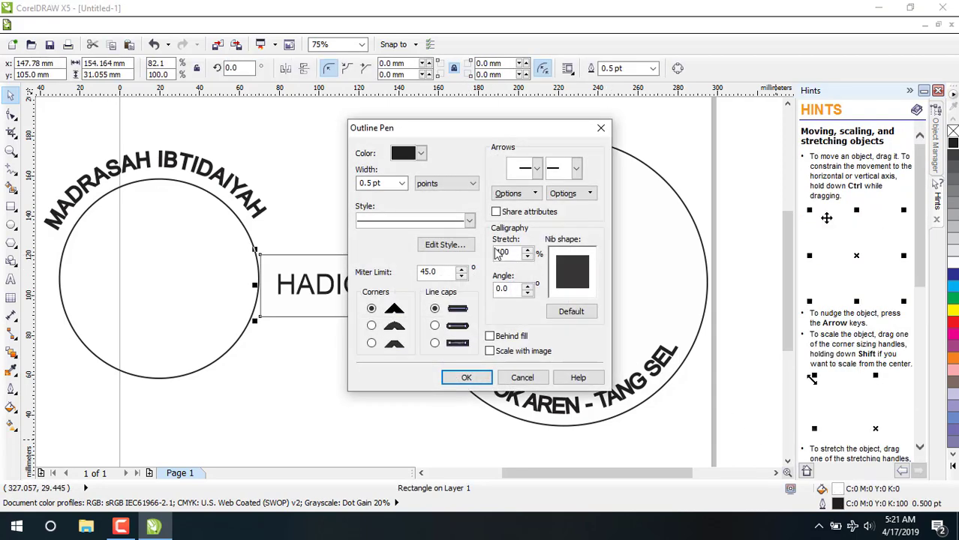
left_click(402, 183)
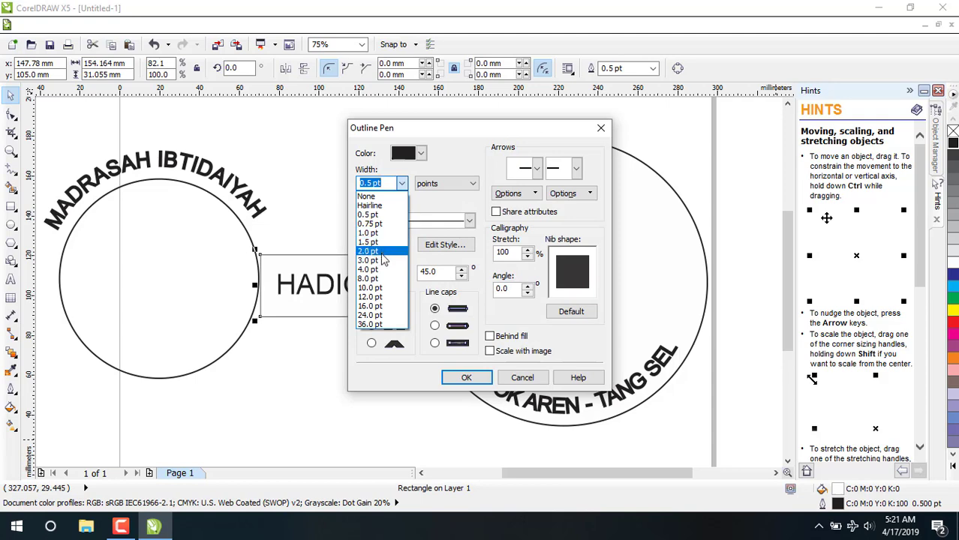
left_click(382, 257)
left_click(467, 377)
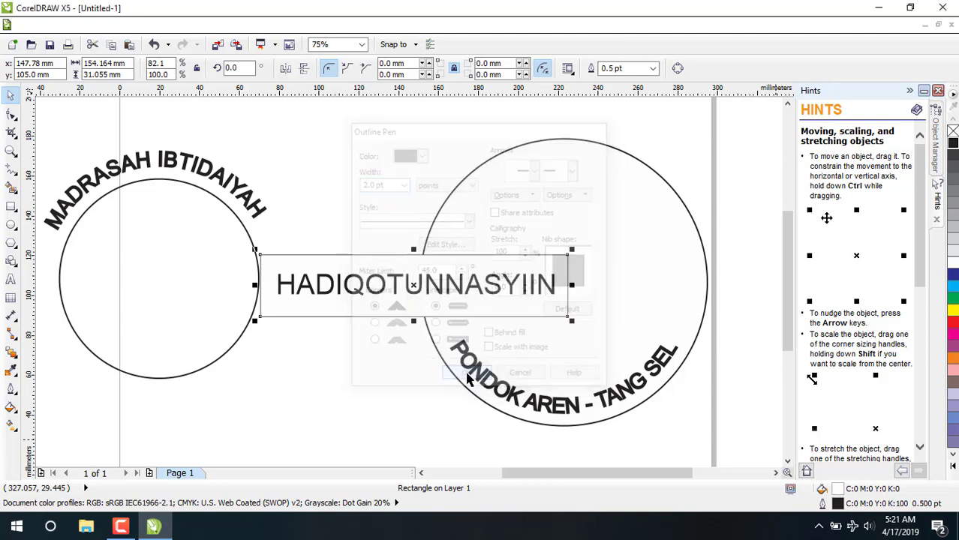
left_click(377, 184)
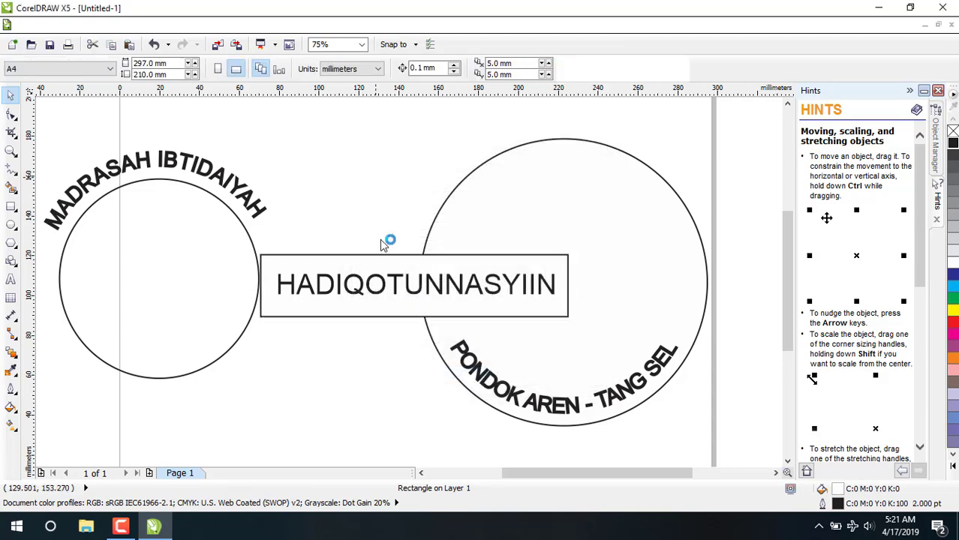
- Make the central "HADIQOTUNNASYIIN" text bold
left_click(361, 290)
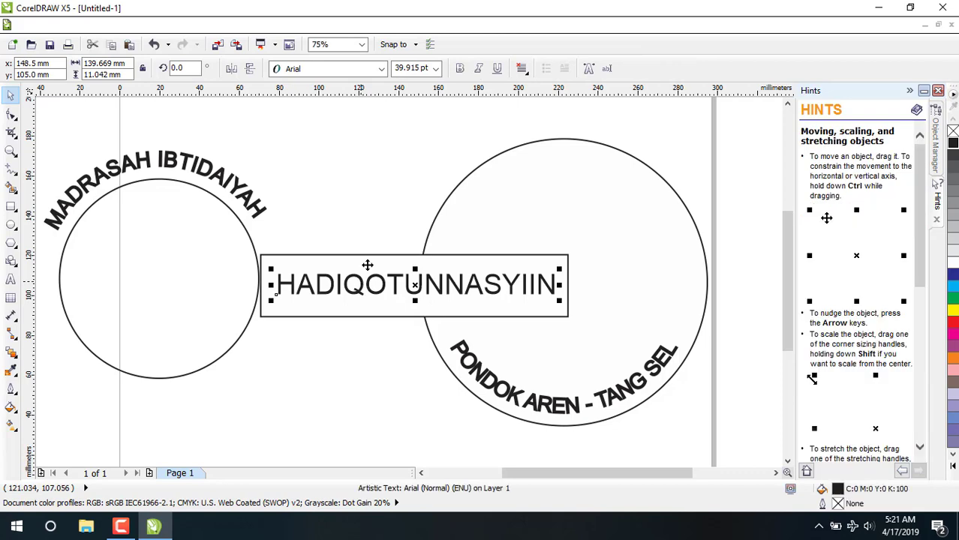
key("ctrl+b")
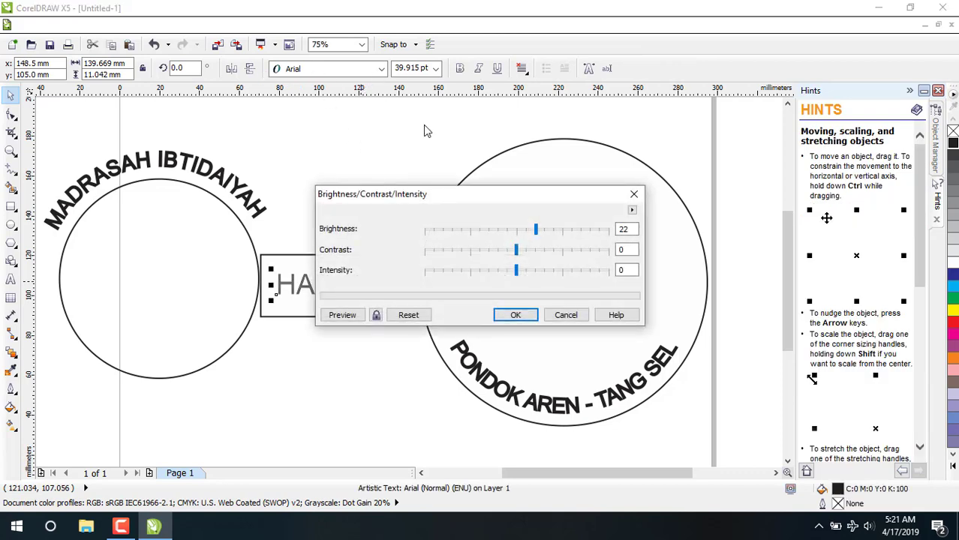
left_click(633, 193)
left_click(457, 74)
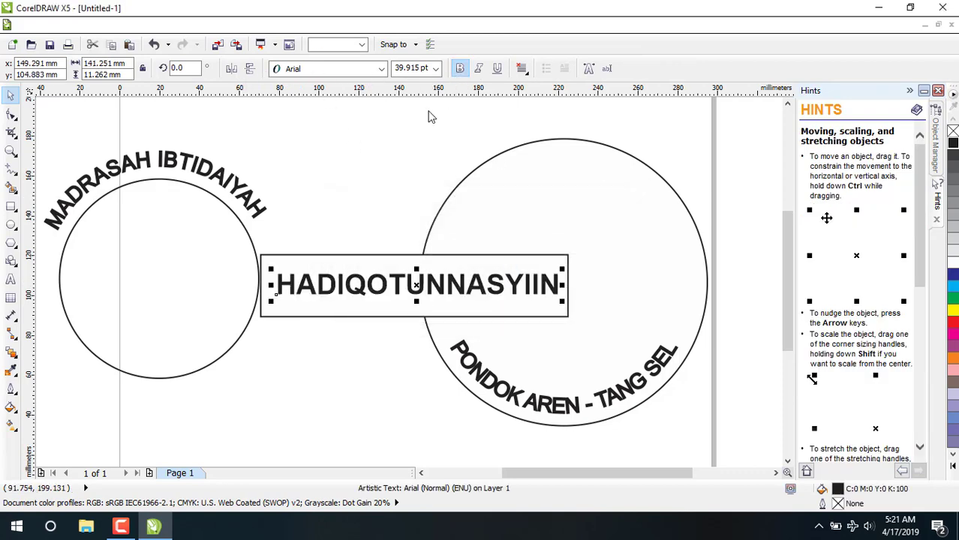
left_click(413, 124)
- Move the inner and outer circles with their curved texts back together around the central name band
left_click(191, 221)
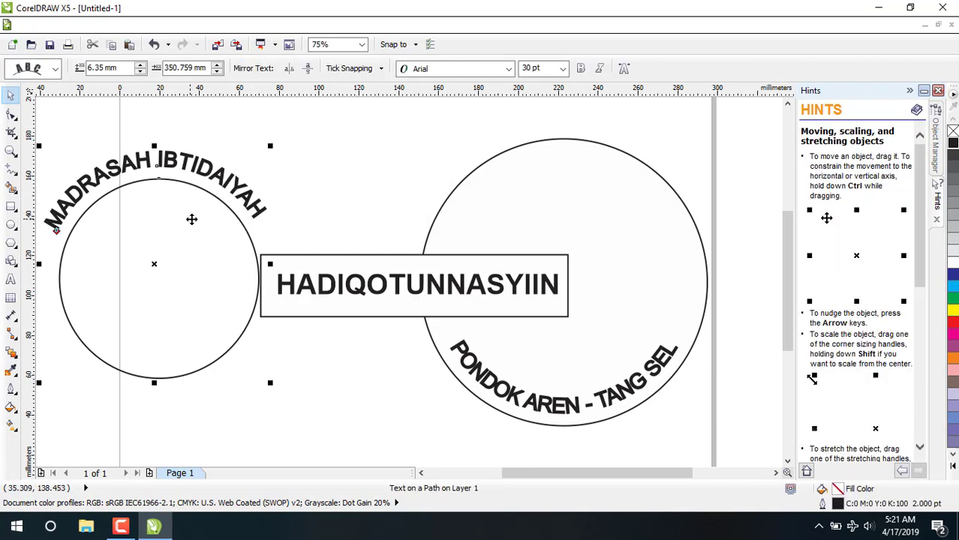
left_click_drag(191, 225, 450, 246)
left_click_drag(613, 218, 566, 224)
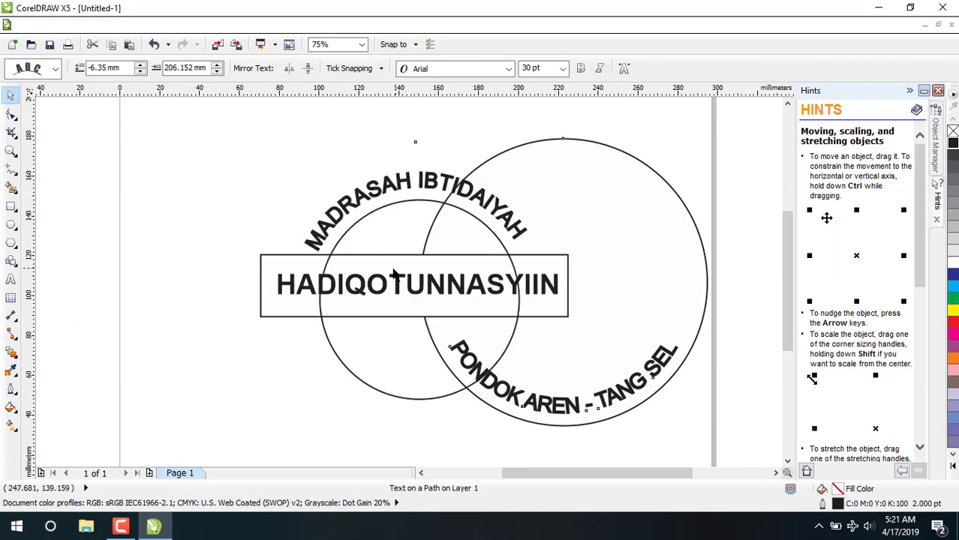
left_click_drag(394, 274, 394, 274)
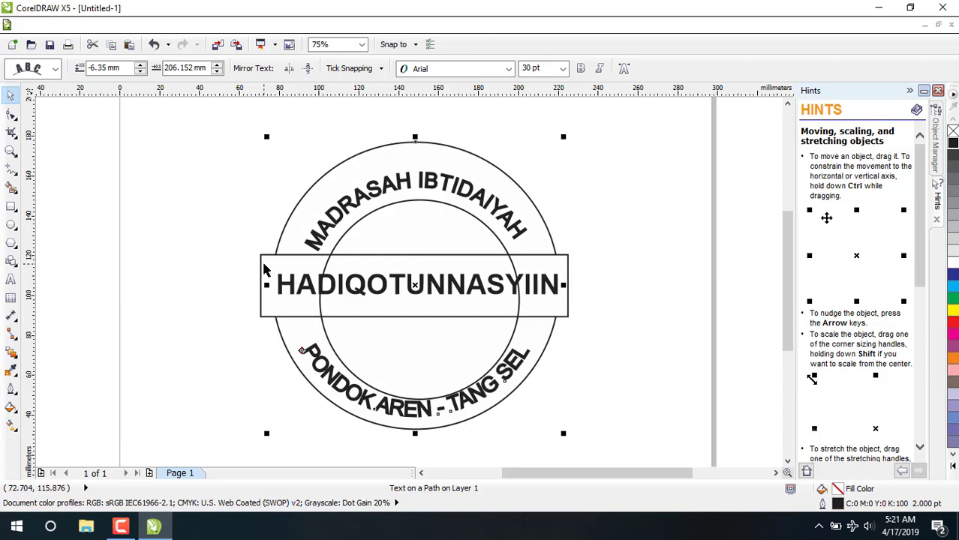
left_click(641, 240)
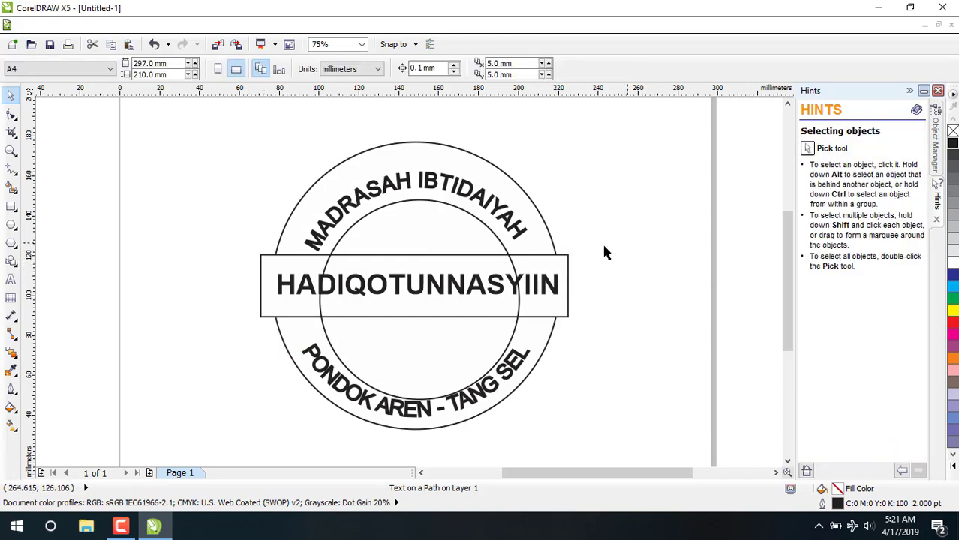
- Shift the inner circle with its curved text slightly upward so it sits centred in the outer circle
left_click(405, 316)
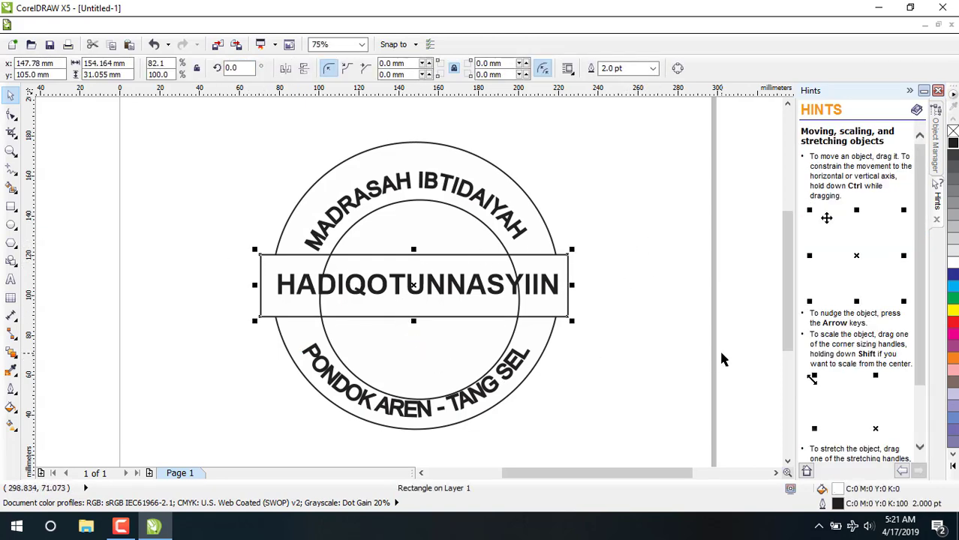
left_click(495, 340)
left_click(531, 340)
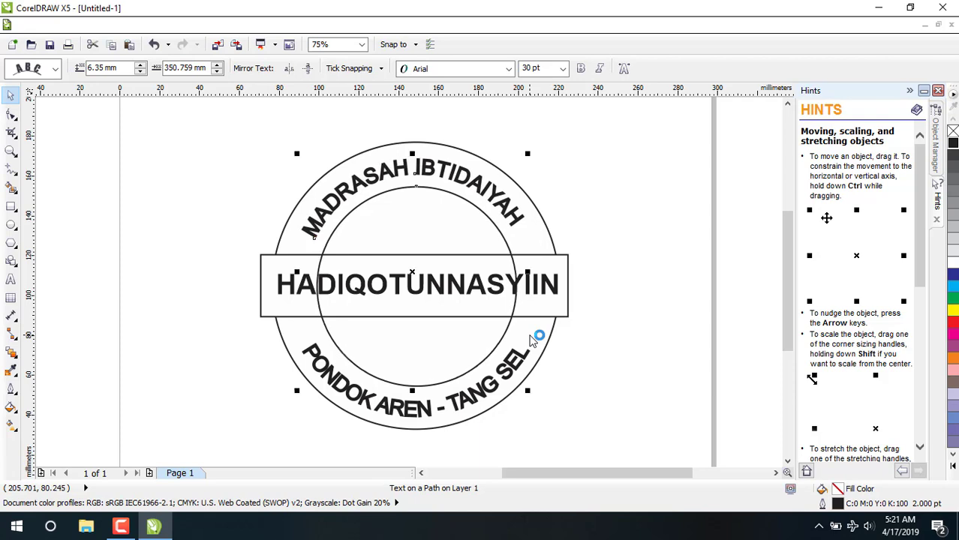
left_click(639, 204)
- PowerClip the name band rectangle inside the outer circle and deselect
left_click(261, 268)
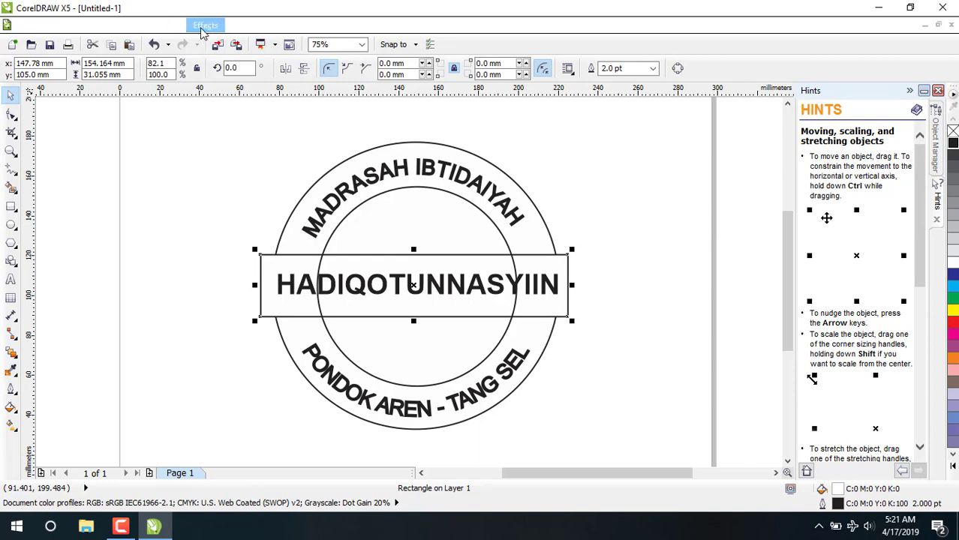
left_click(203, 26)
mouse_move(264, 229)
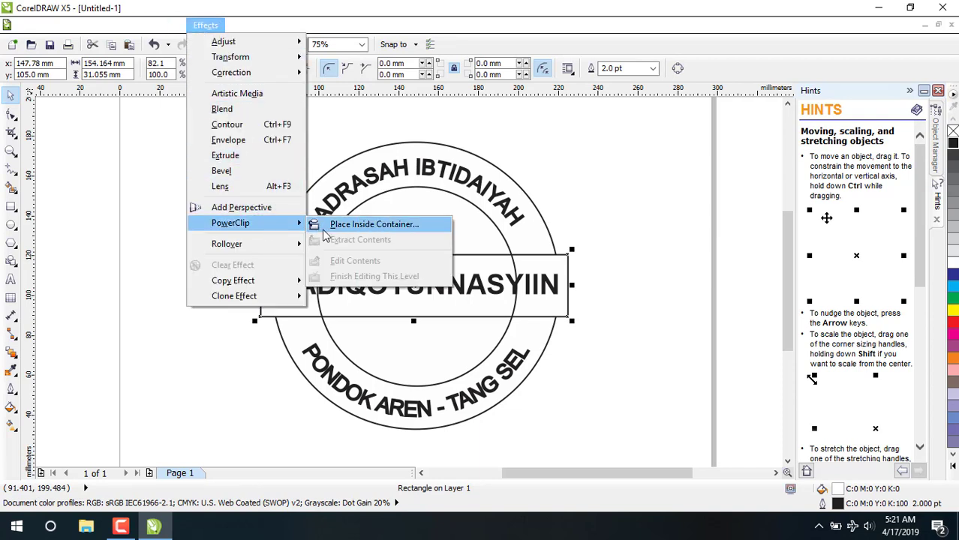
left_click(332, 228)
left_click(288, 242)
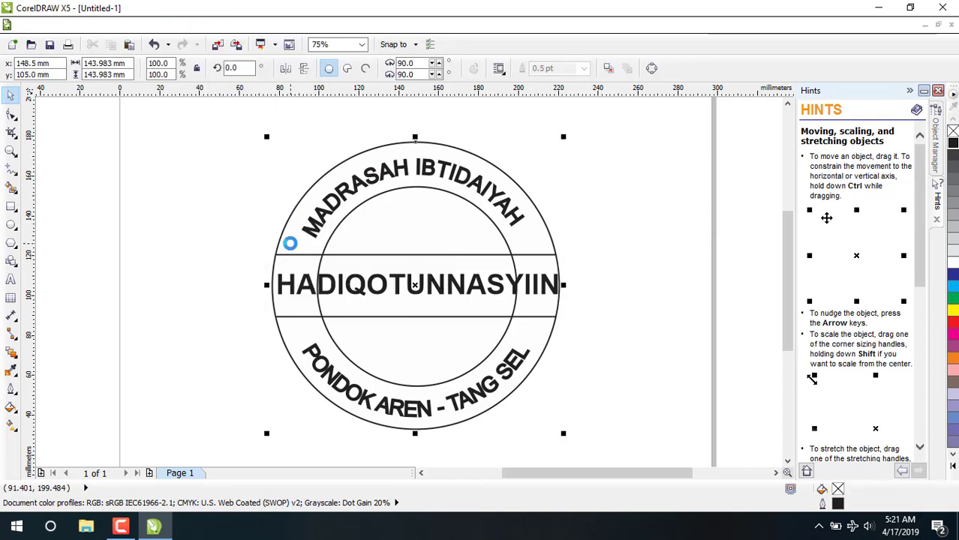
left_click(628, 239)
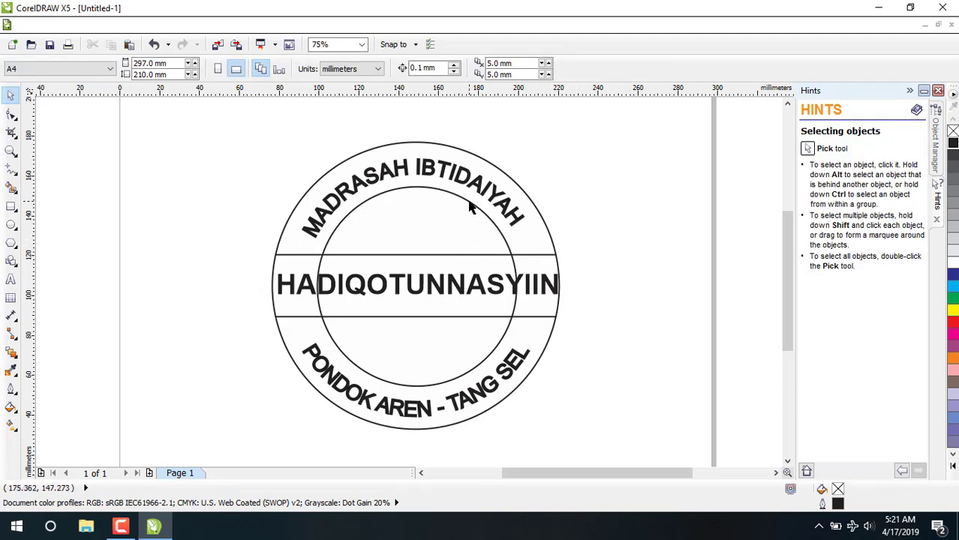
- Bring the inner circle to the front of the stacking order
left_click(502, 268)
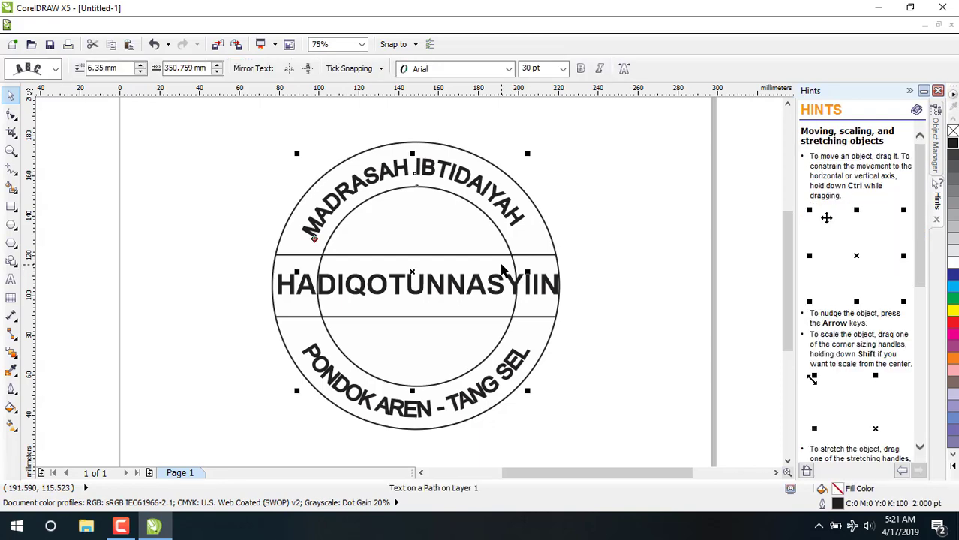
right_click(501, 266)
mouse_move(568, 177)
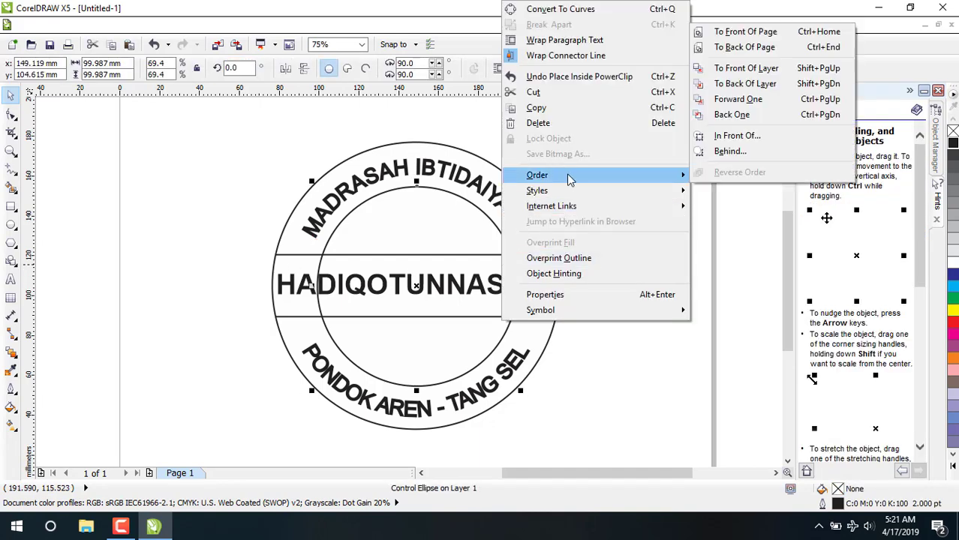
left_click(739, 46)
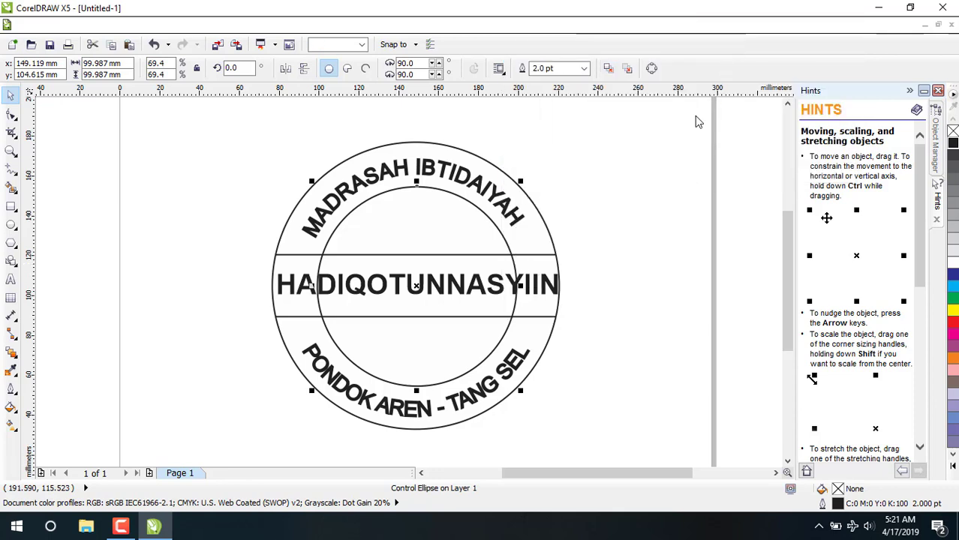
- Try a white fill on the inner circle and undo it
left_click(954, 267)
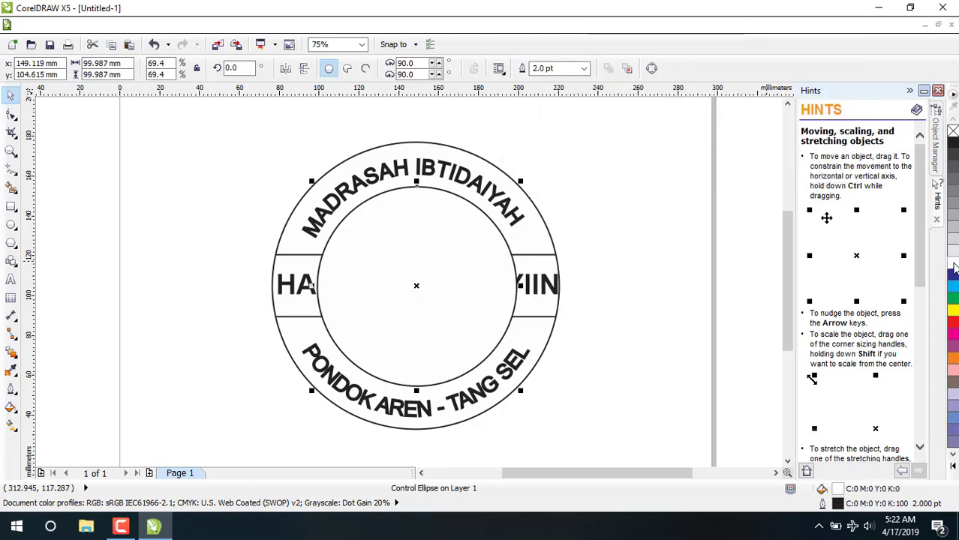
left_click(627, 186)
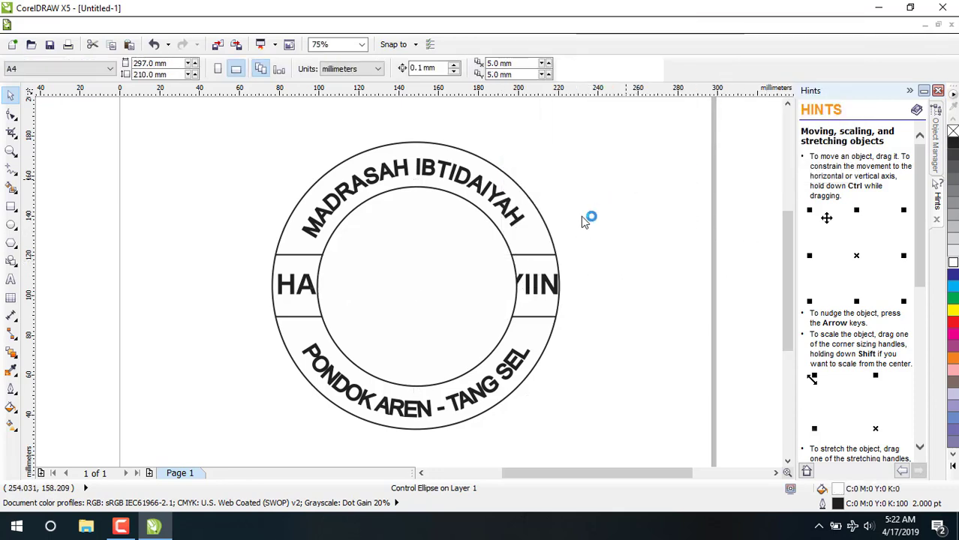
left_click(546, 261)
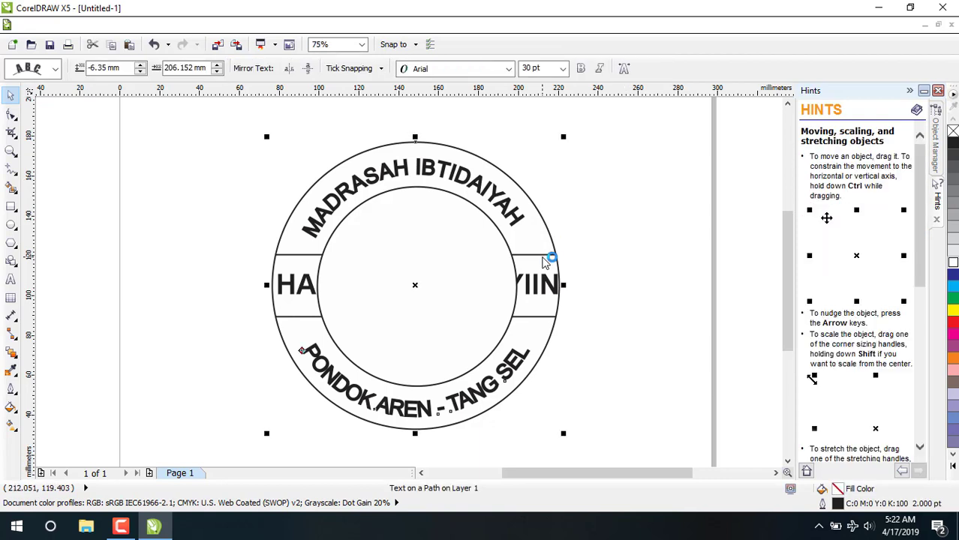
key("ctrl+z")
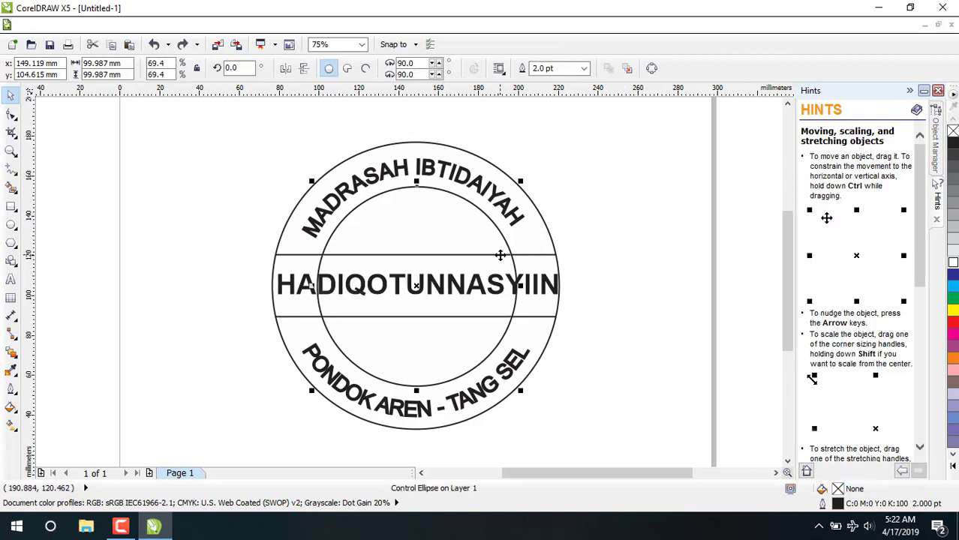
- Take the name band rectangle back out of the outer circle and bring it to the front of the page
left_click(501, 256)
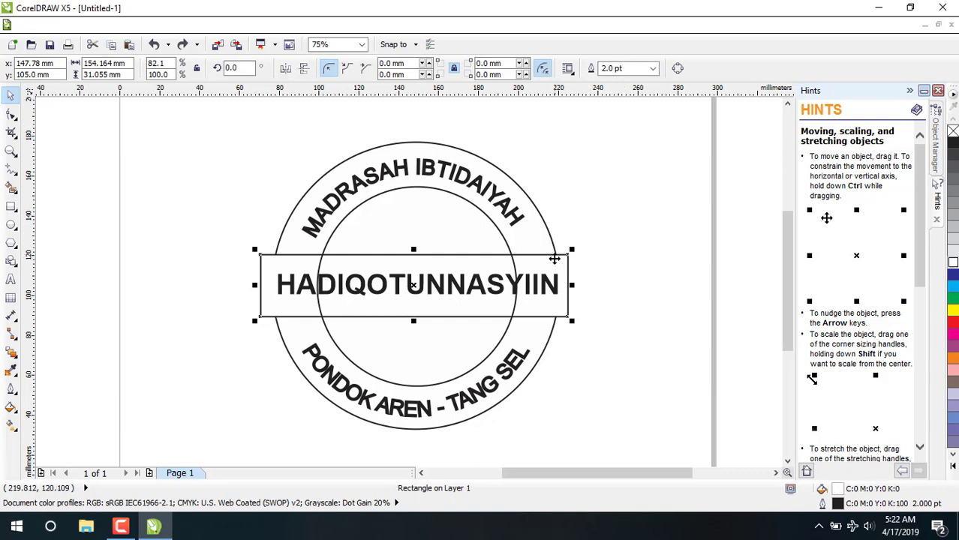
right_click(554, 258)
mouse_move(646, 178)
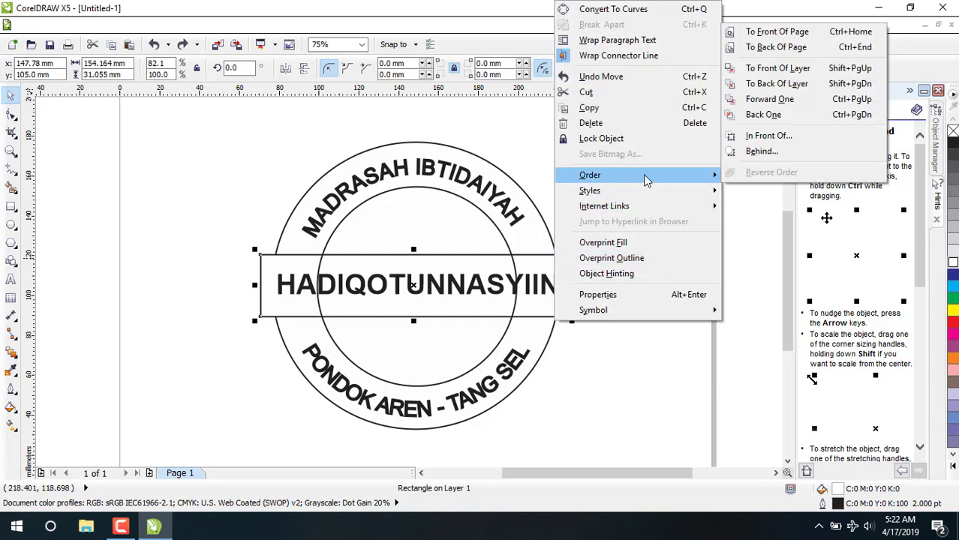
left_click(776, 33)
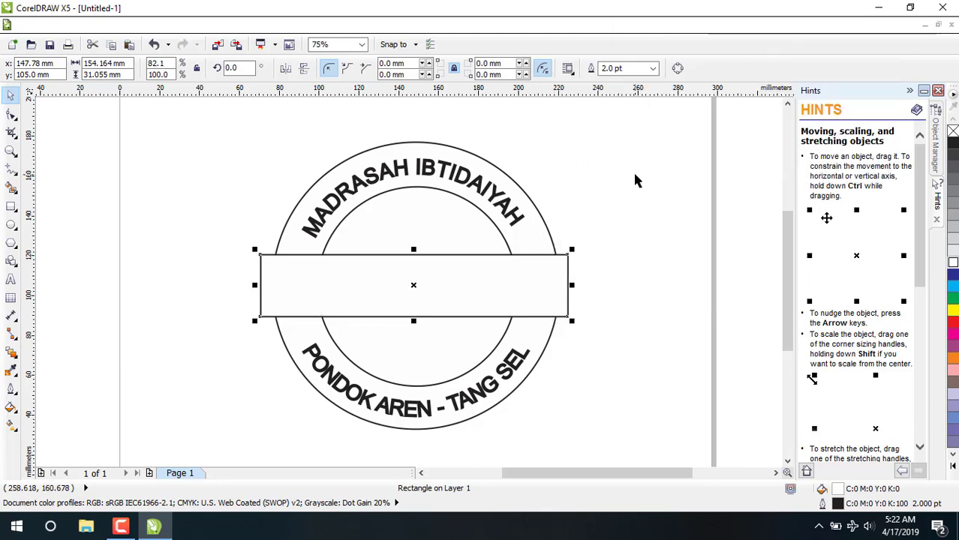
- Move the name band rectangle aside and bring the HADIQOTUNNASYIIN text to the front of the page
left_click(600, 203)
left_click(480, 269)
left_click_drag(480, 269, 311, 207)
left_click(408, 288)
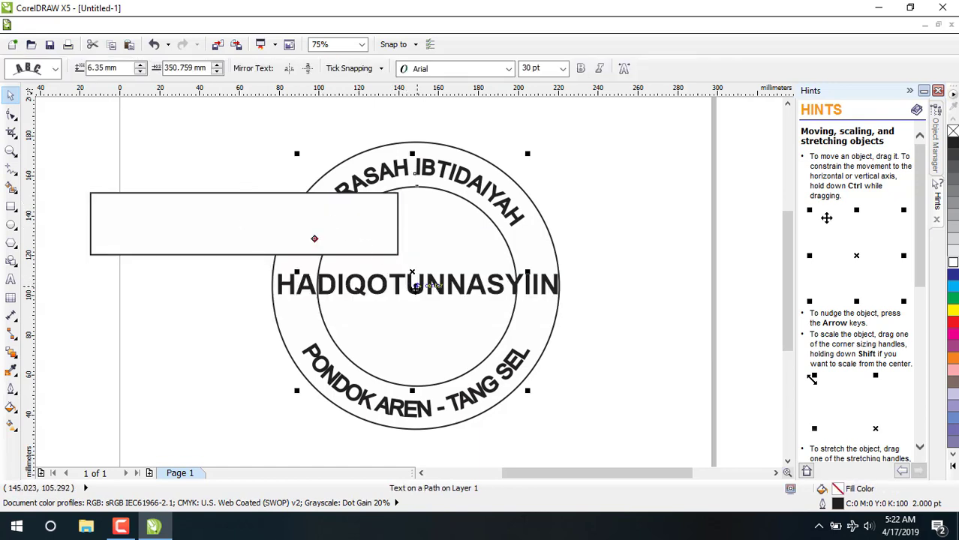
left_click(409, 288)
left_click(422, 292)
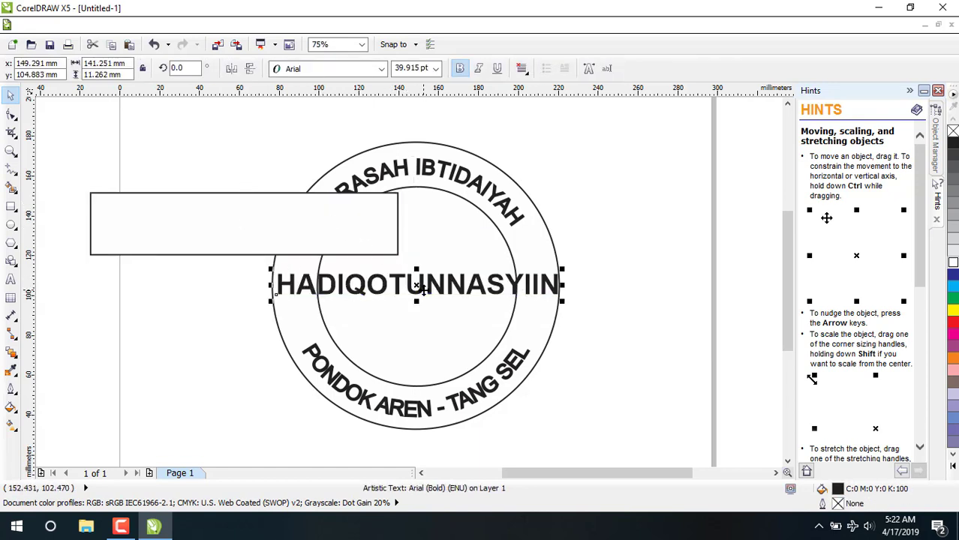
right_click(424, 291)
mouse_move(593, 180)
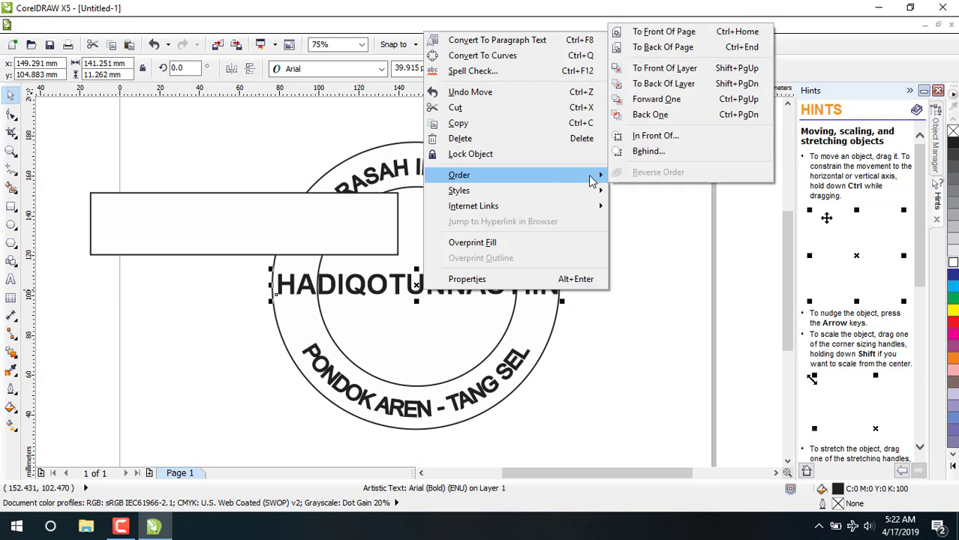
left_click(667, 44)
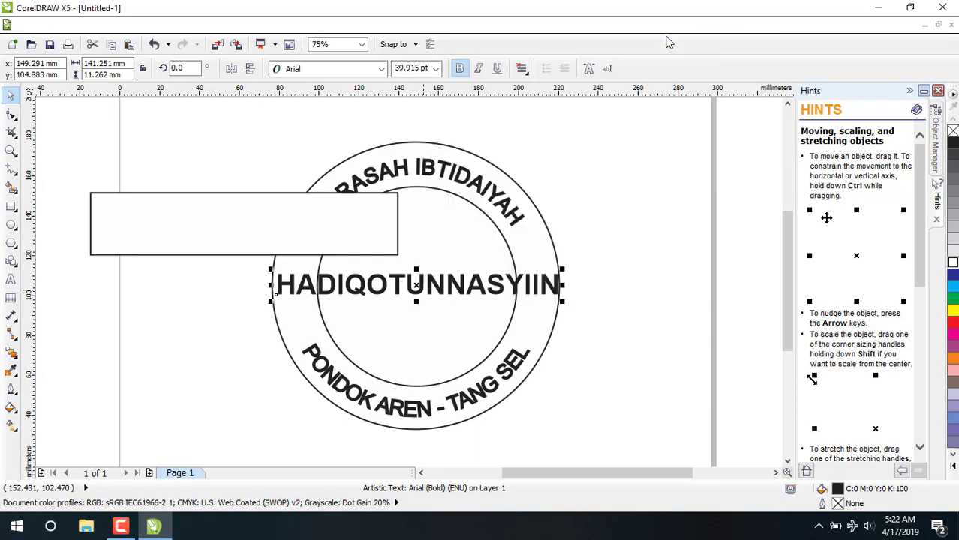
left_click(668, 239)
- Centre the name band rectangle on the page and PowerClip it inside the outer circle
left_click(306, 225)
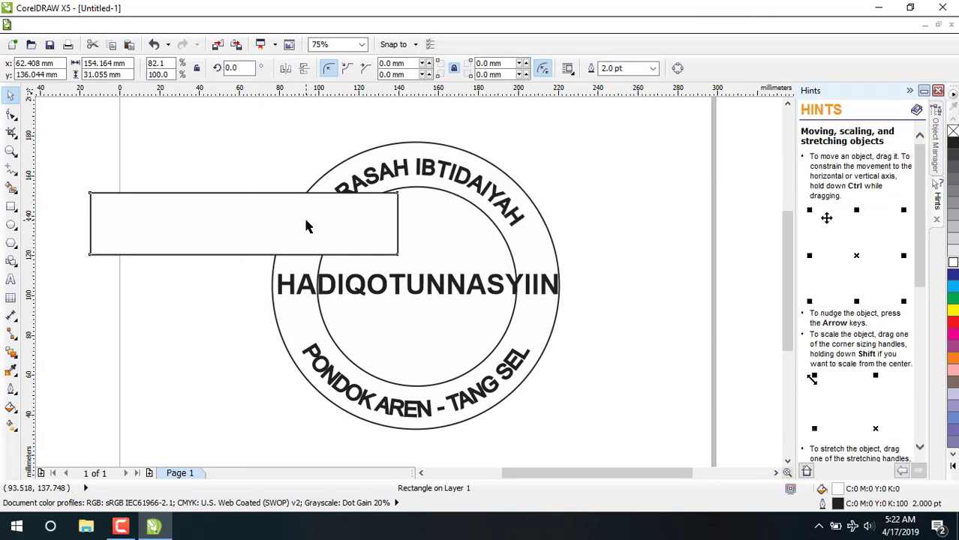
key("p")
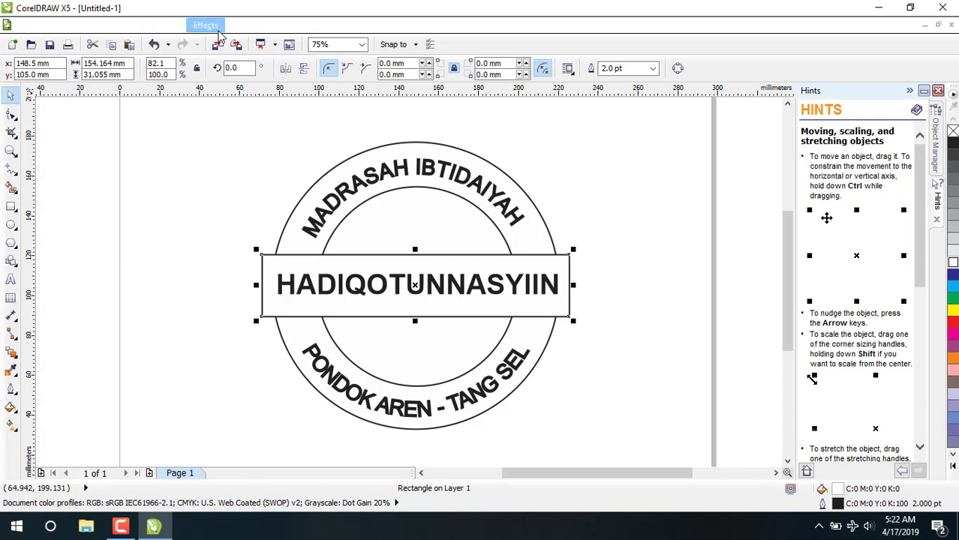
left_click(217, 29)
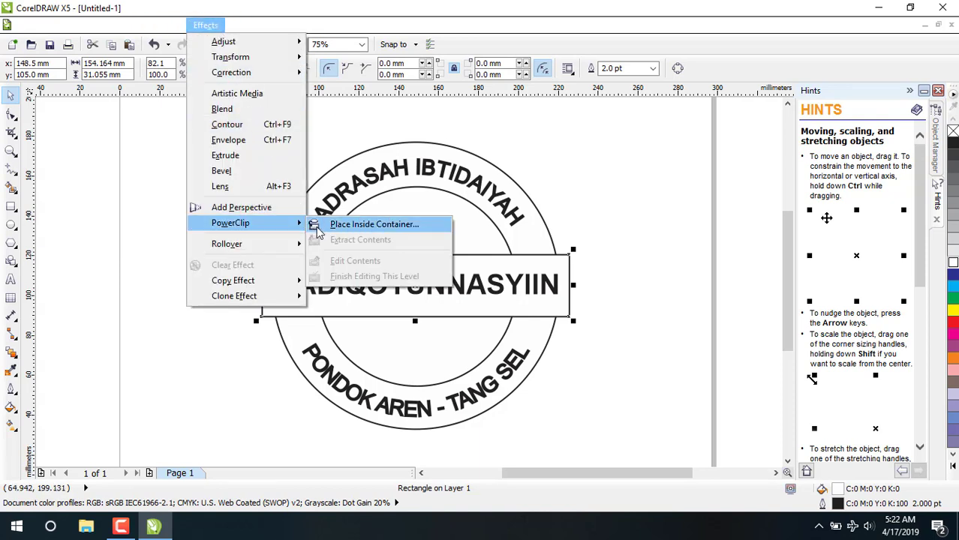
left_click(317, 226)
left_click(294, 247)
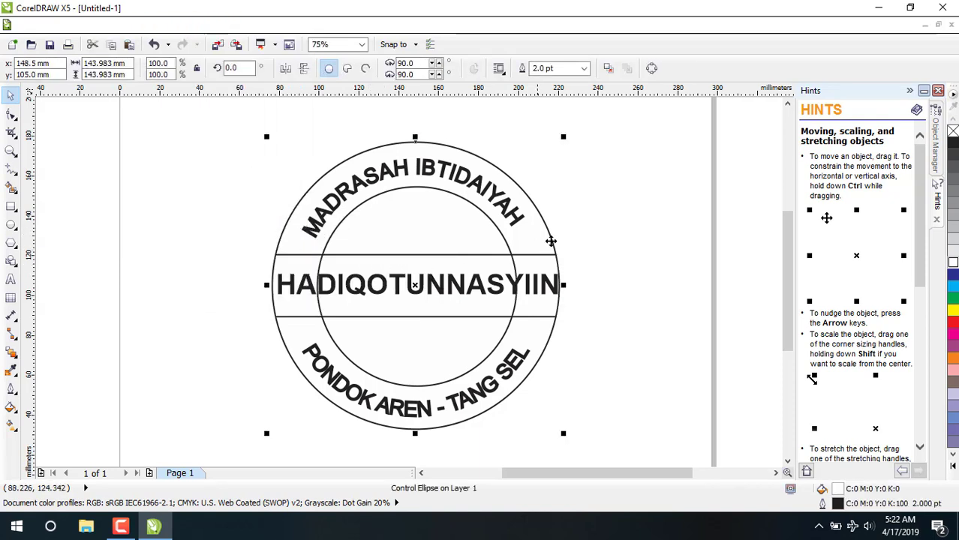
left_click(588, 226)
- Move the inner circle aside, send it to the back of the page, and try centring it on the page before undoing the centring
left_click(444, 235)
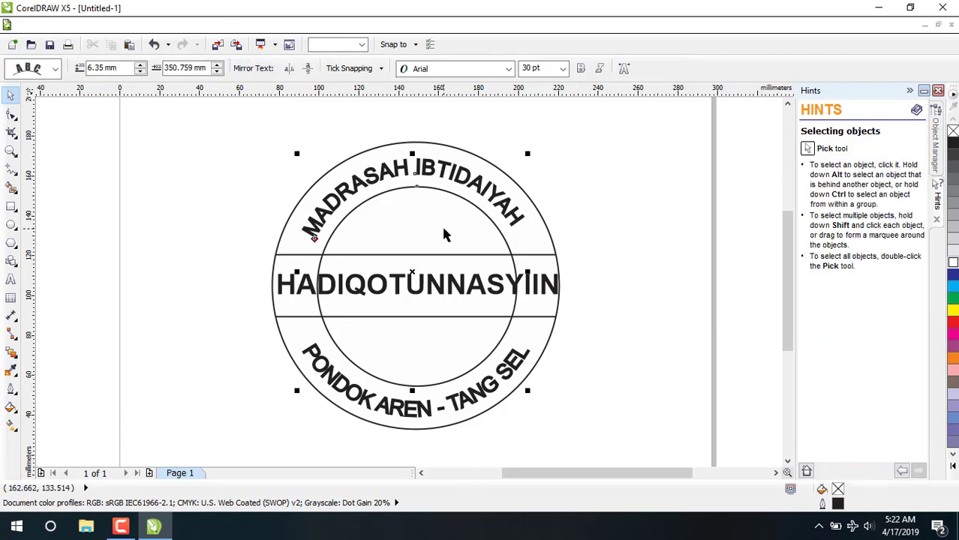
left_click_drag(439, 221, 603, 237)
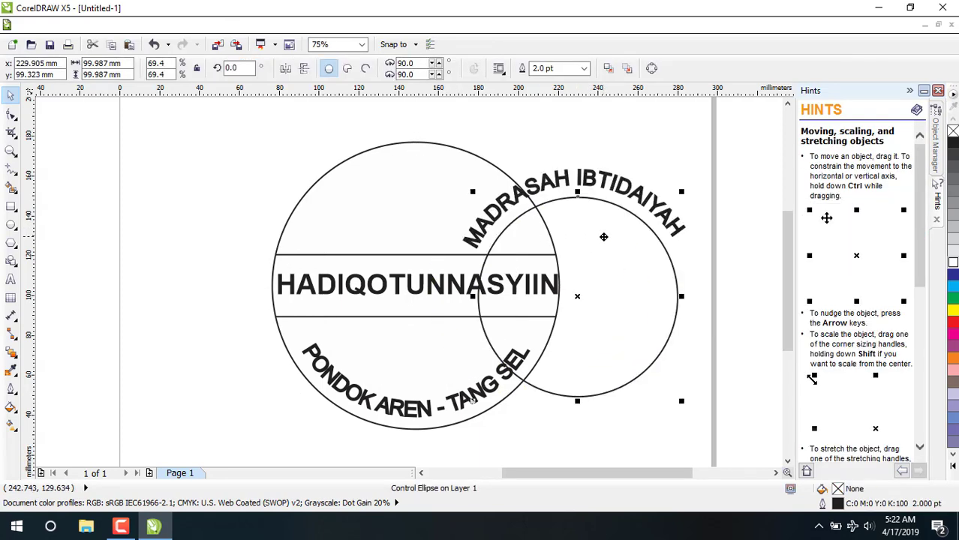
right_click(603, 237)
mouse_move(660, 175)
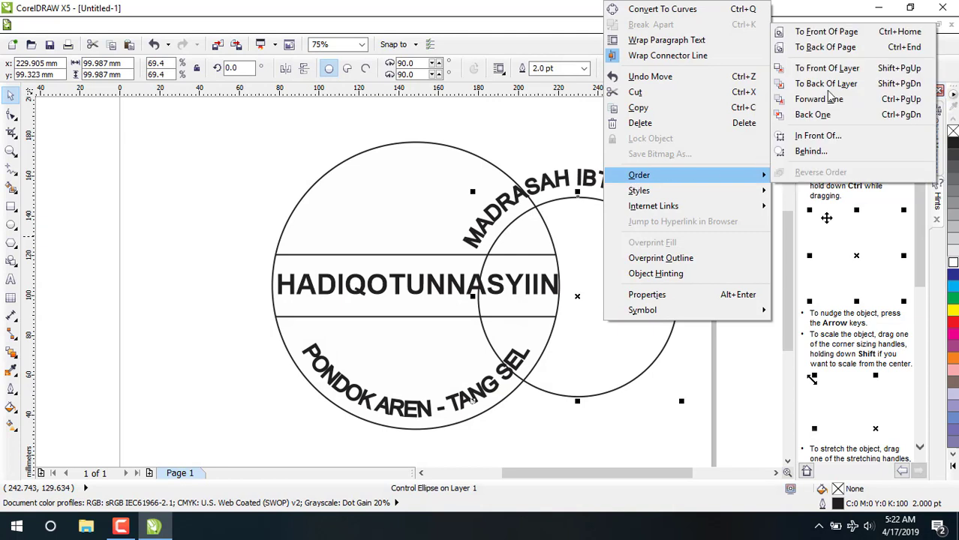
left_click(834, 47)
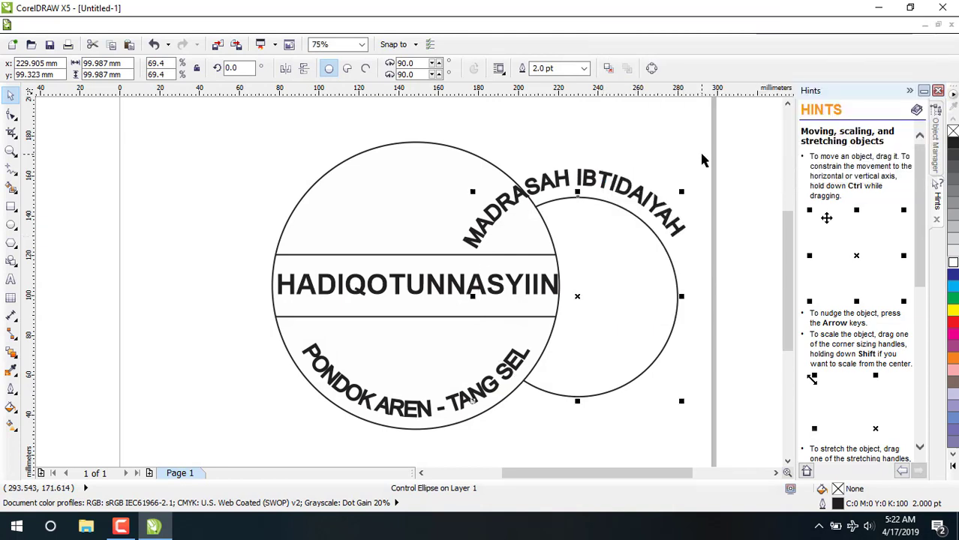
key("p")
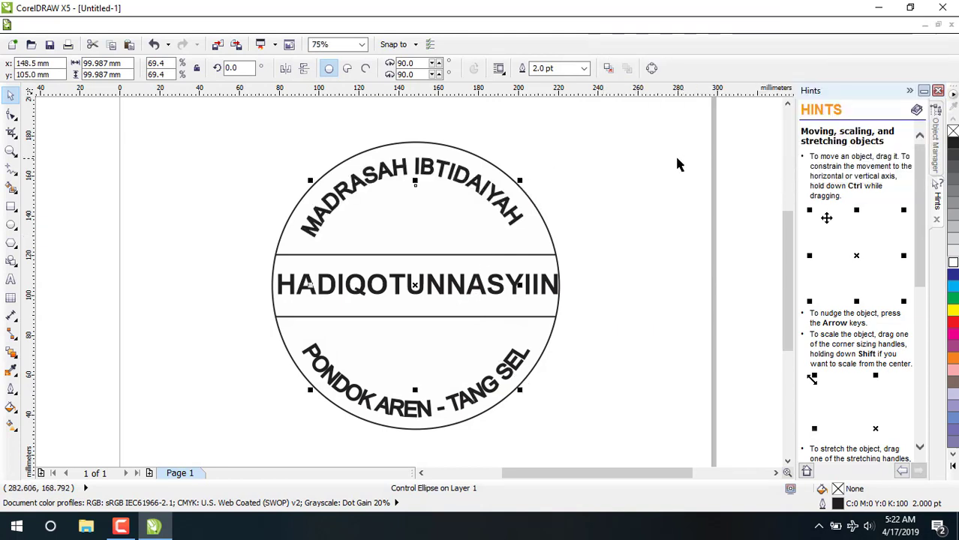
key("ctrl+z")
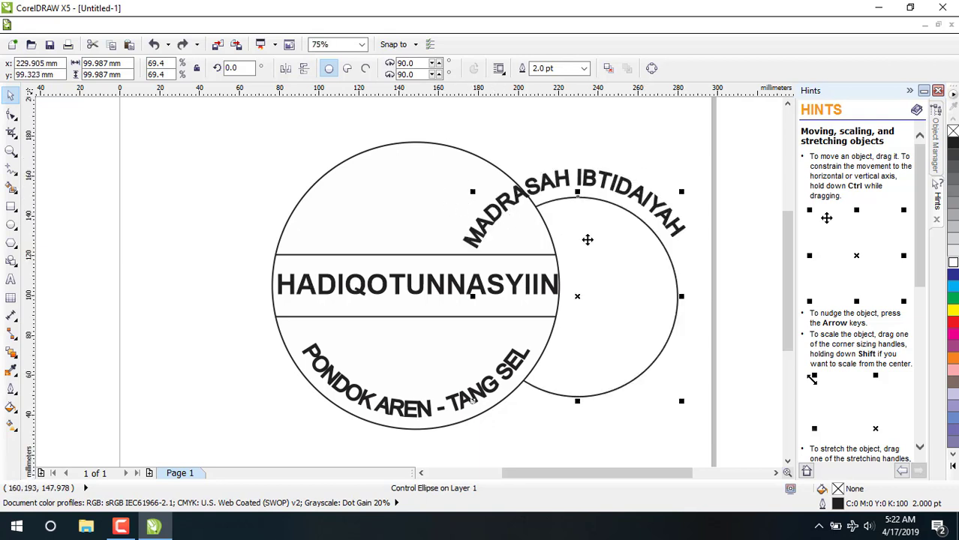
- Order the inner circle in front of the outer circle and centre it on the page
right_click(587, 239)
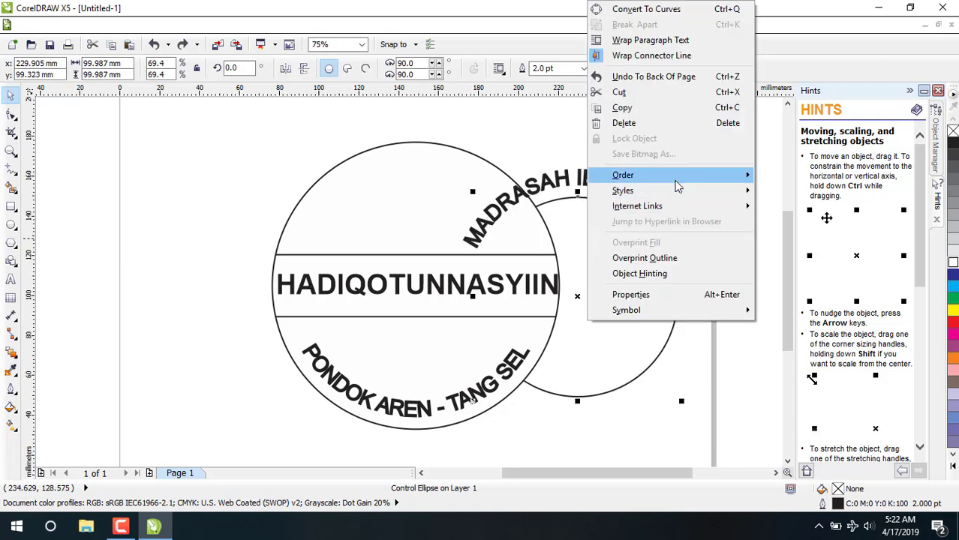
mouse_move(714, 177)
left_click(797, 136)
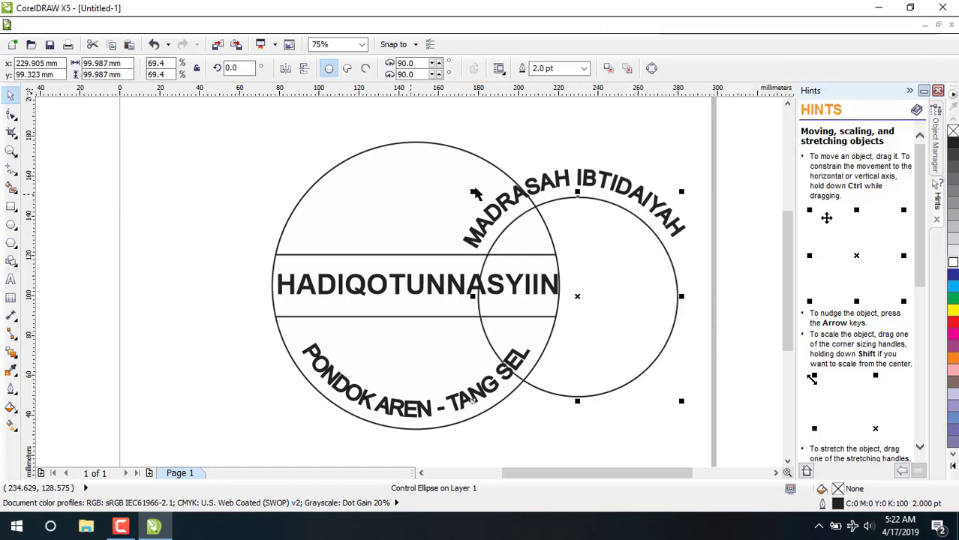
left_click(524, 180)
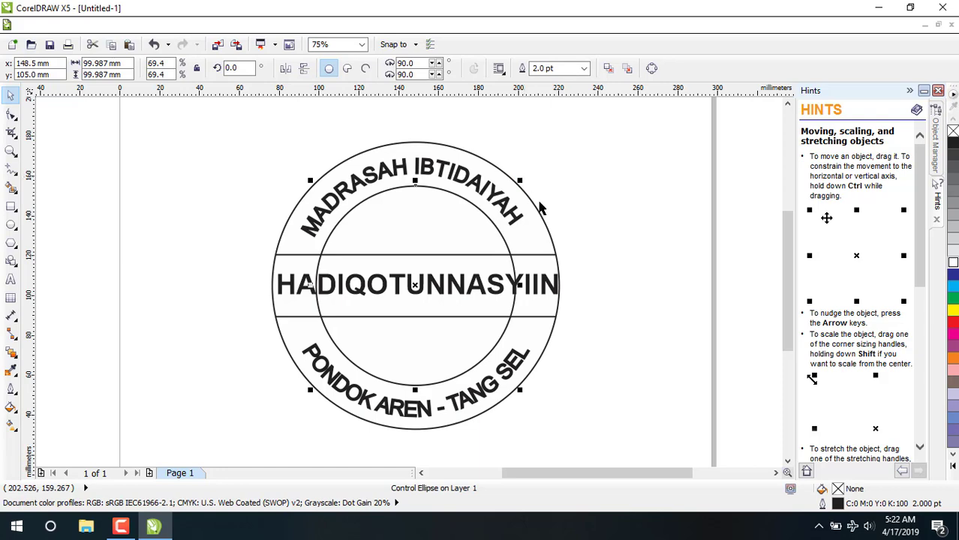
left_click(605, 214)
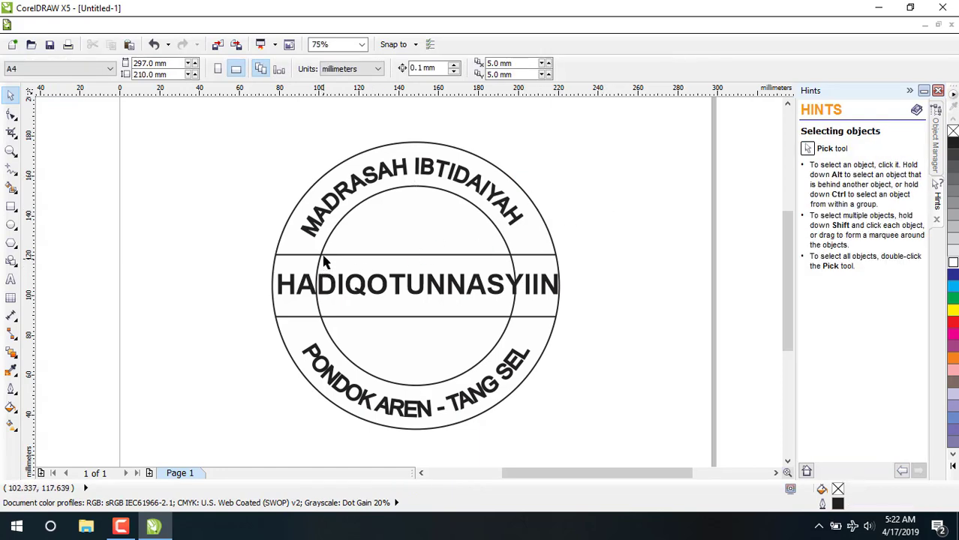
- Move the inner circle with its curved text about 40 mm to the left, partly outside the outer circle
scroll(320, 260, "up", 2)
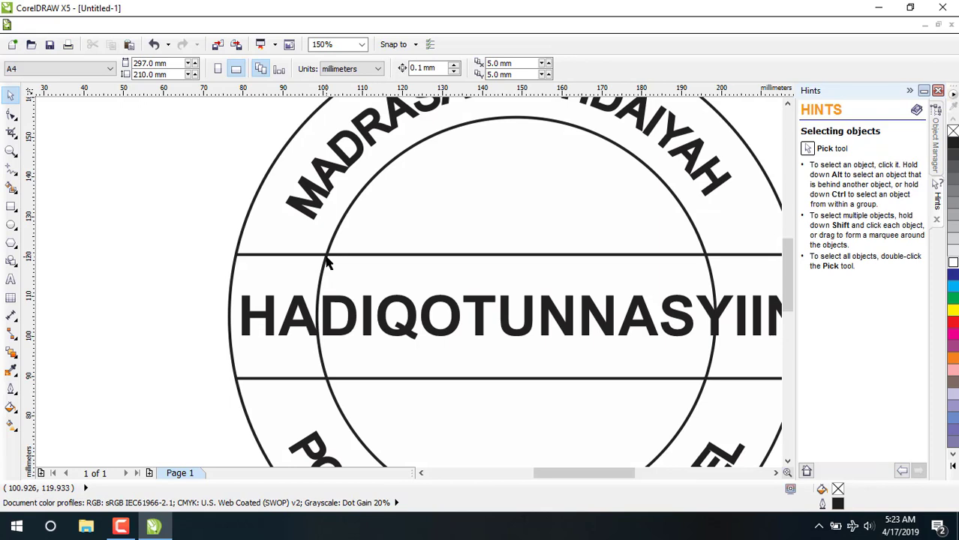
left_click(328, 261)
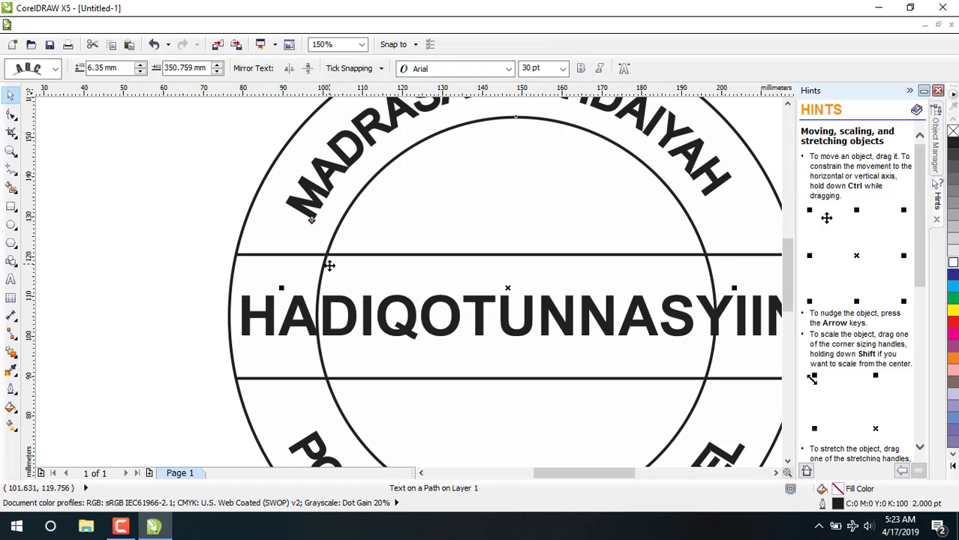
left_click(339, 270)
left_click_drag(346, 268, 282, 268)
left_click_drag(331, 242, 237, 243)
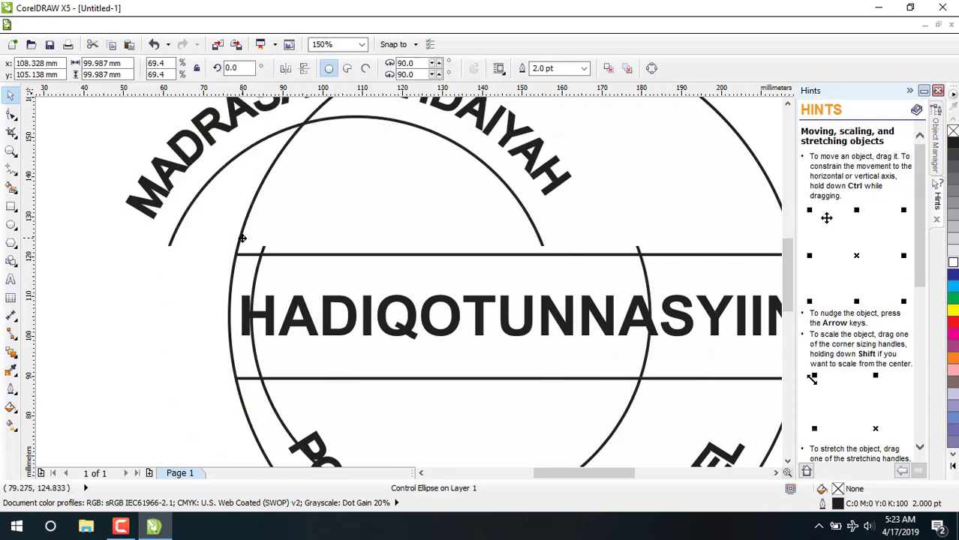
- Fill the inner circle with white and centre it back on the page inside the outer circle
left_click(954, 264)
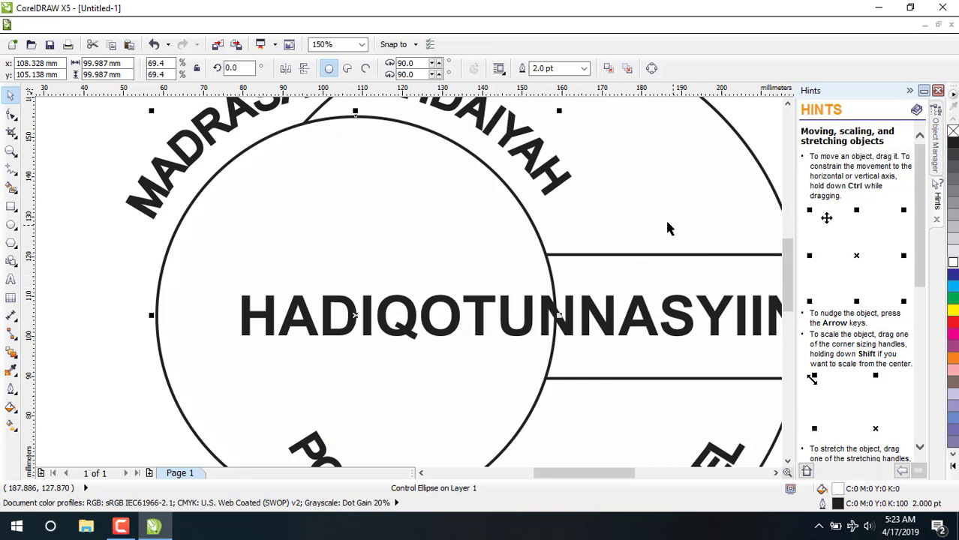
key("ctrl+z")
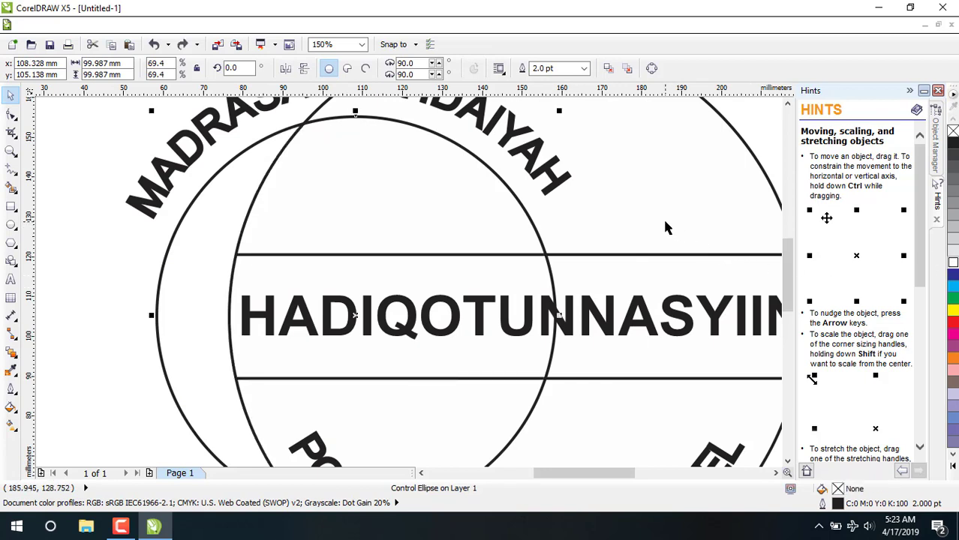
left_click(954, 264)
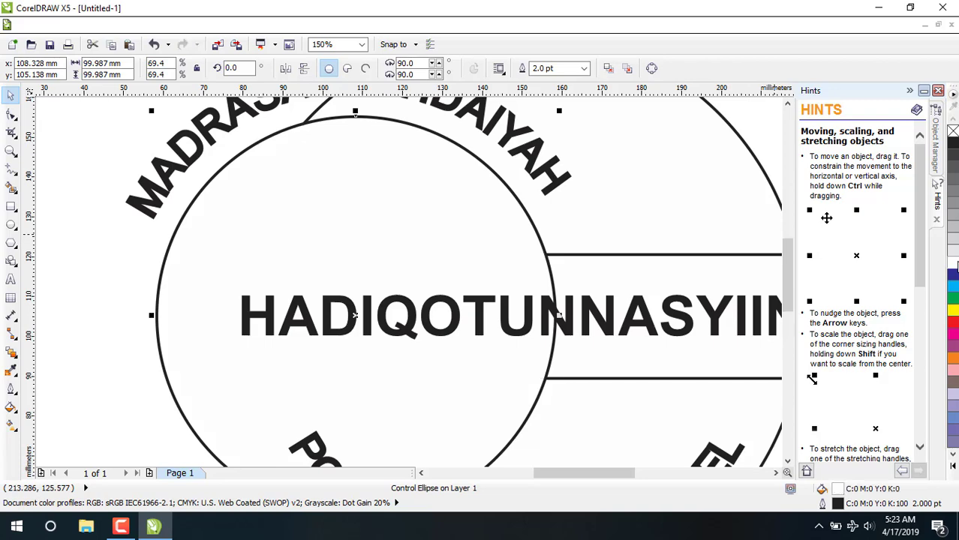
left_click_drag(273, 271, 434, 271)
left_click(158, 254)
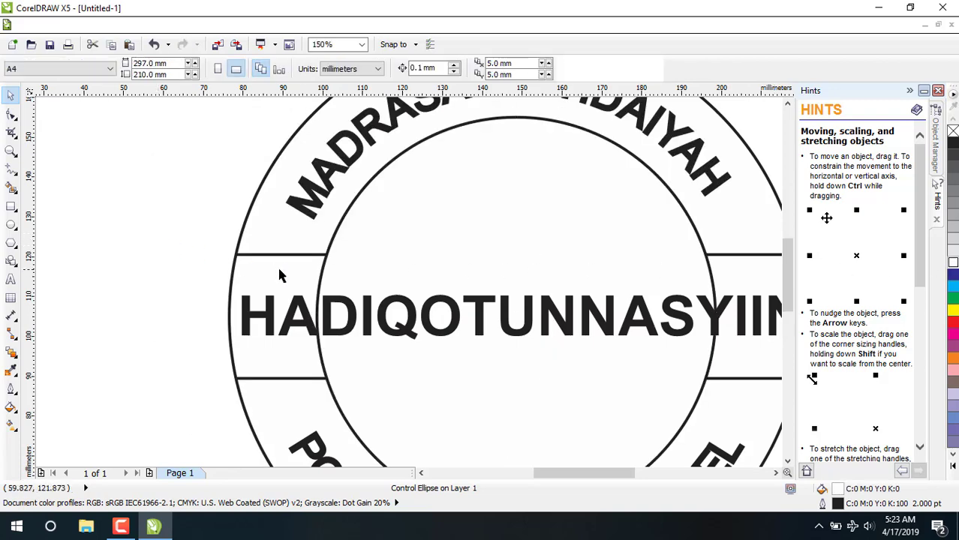
- Try ordering the outer circle in front of the white inner circle
left_click(283, 275)
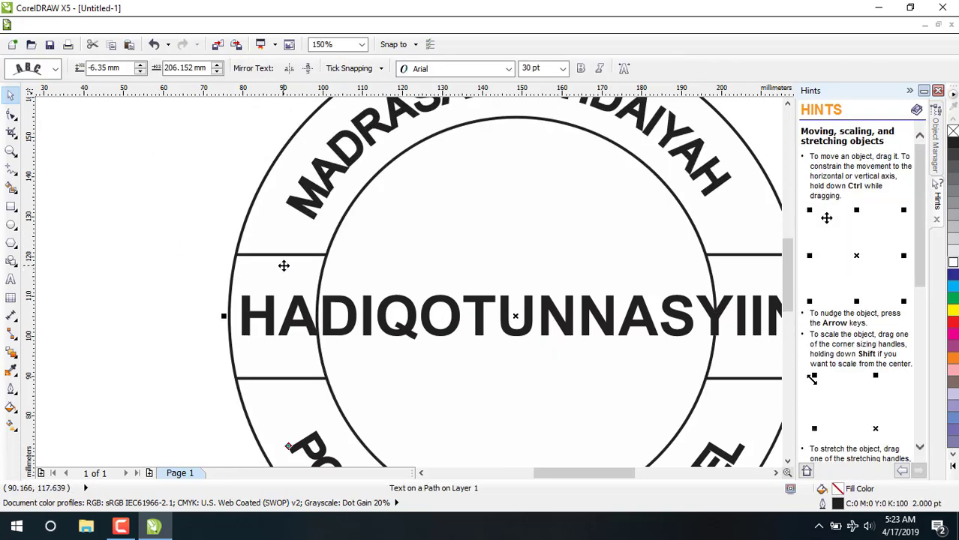
right_click(283, 266)
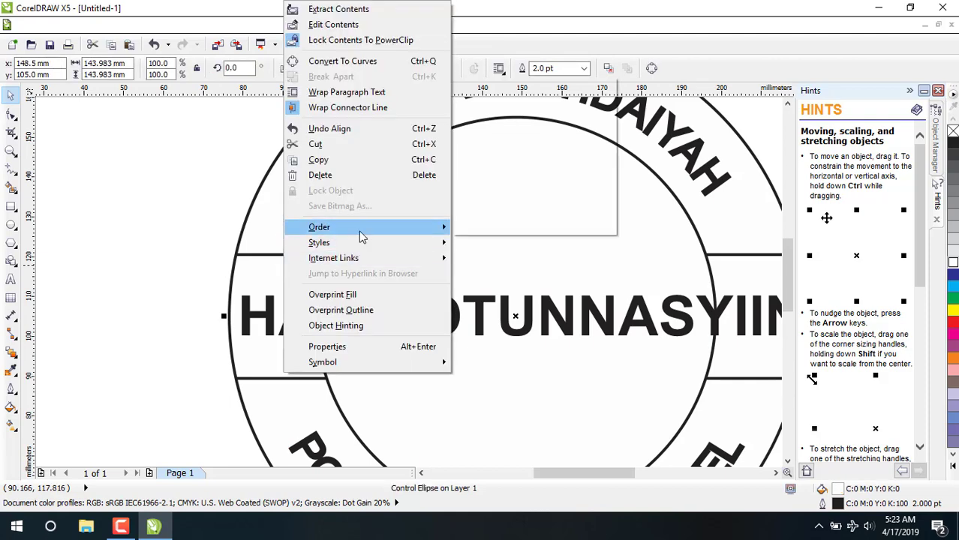
mouse_move(358, 229)
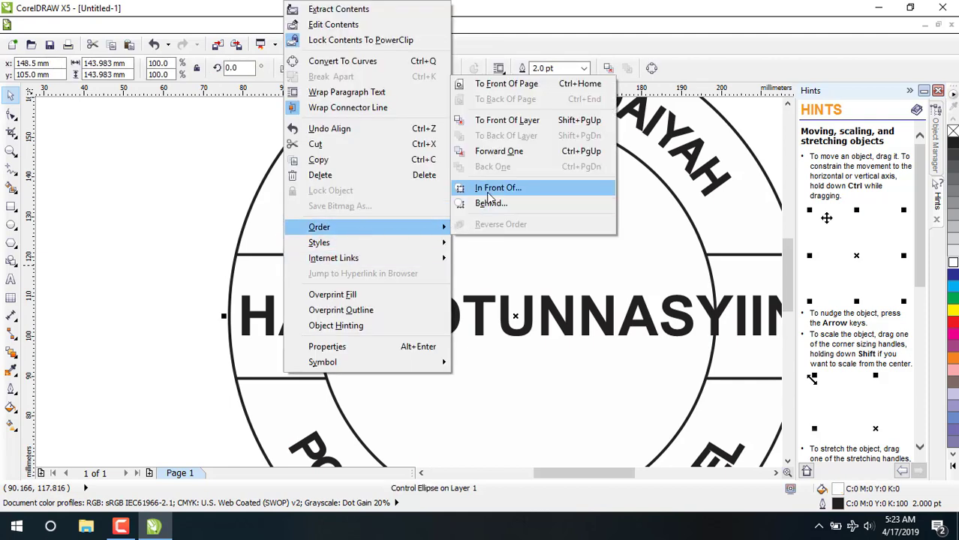
left_click(488, 195)
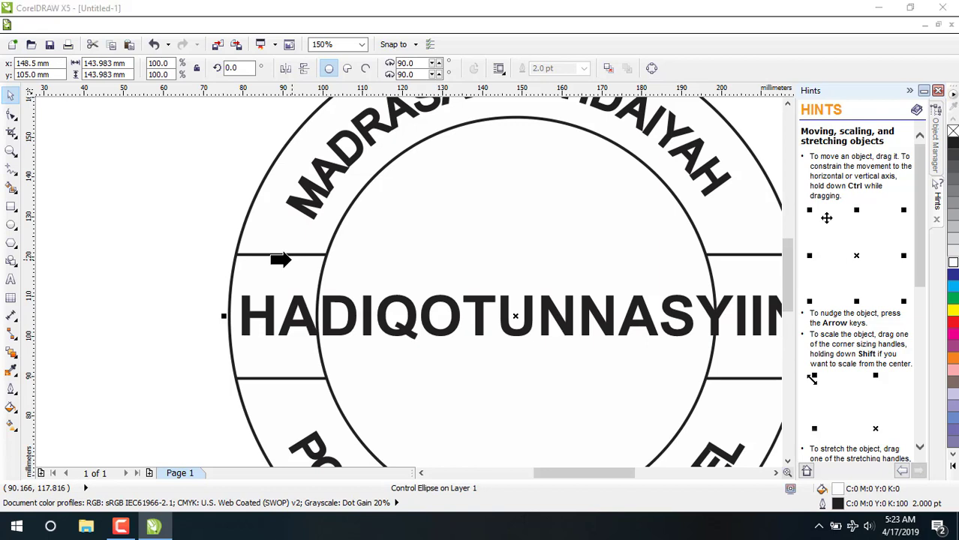
left_click(292, 259)
left_click(578, 292)
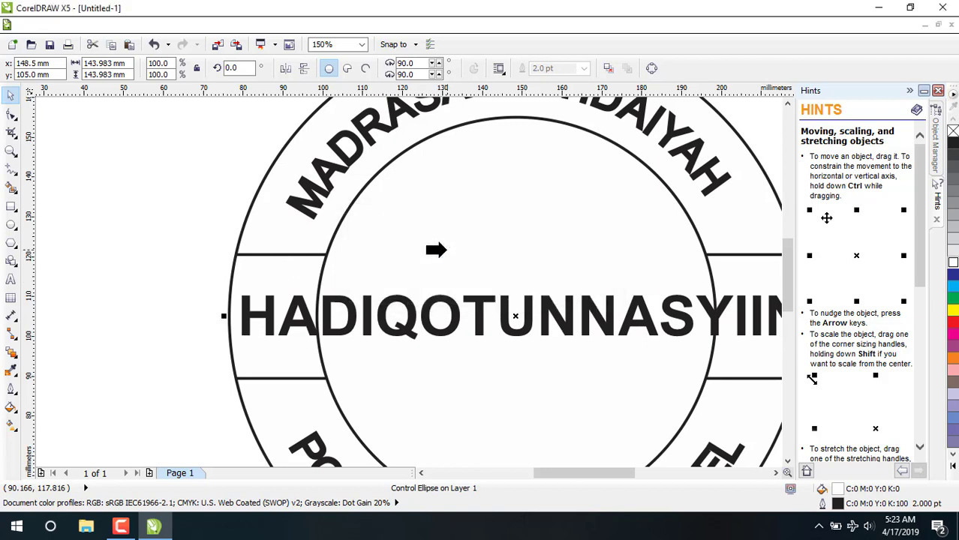
left_click(307, 239)
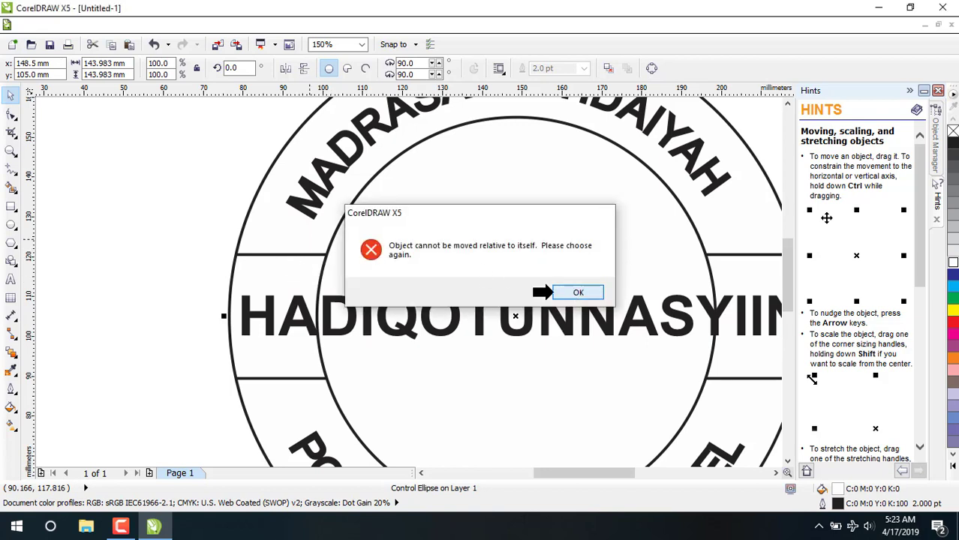
left_click(578, 292)
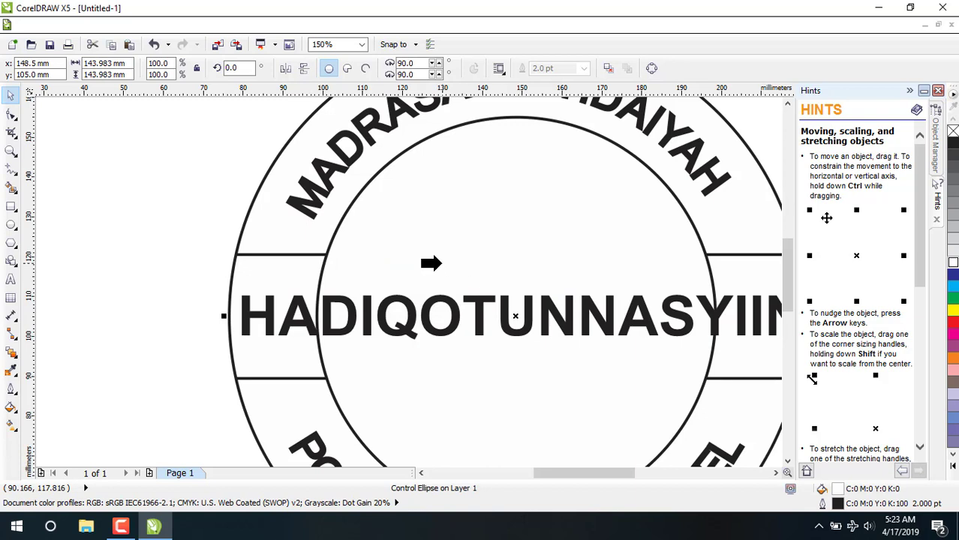
left_click(431, 262)
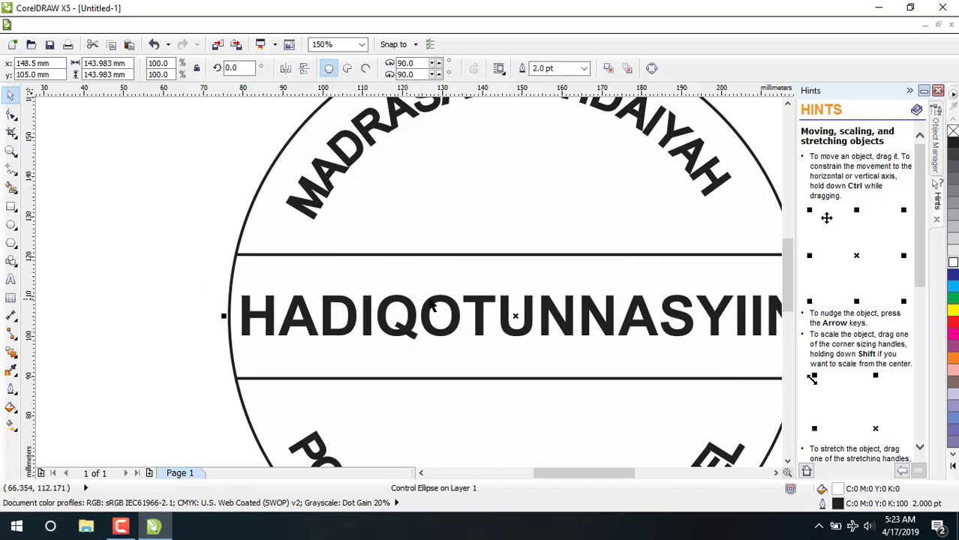
- Try moving the upper curved text aside, and undo both that move and the reordering of the outer circle
scroll(431, 300, "down", 4)
scroll(439, 281, "up", 2)
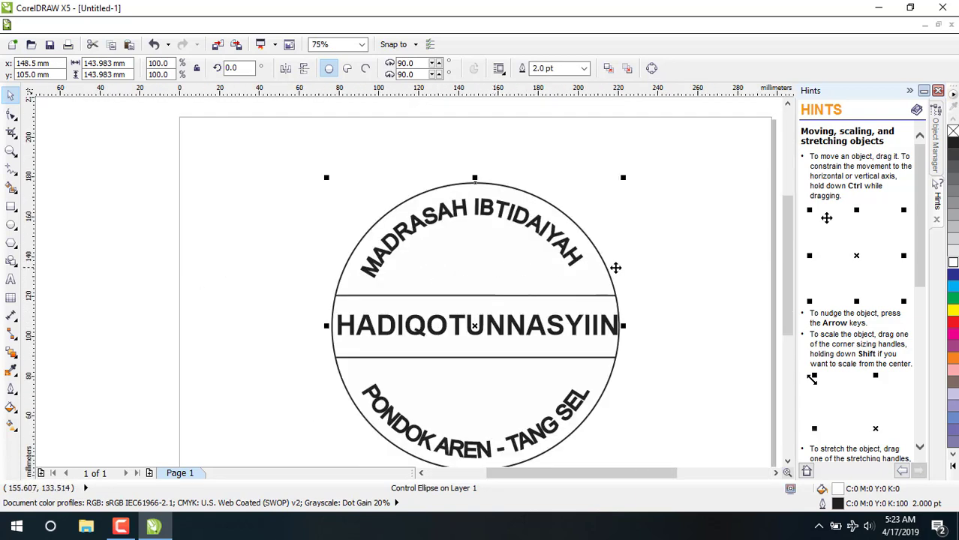
left_click(660, 269)
left_click(450, 261)
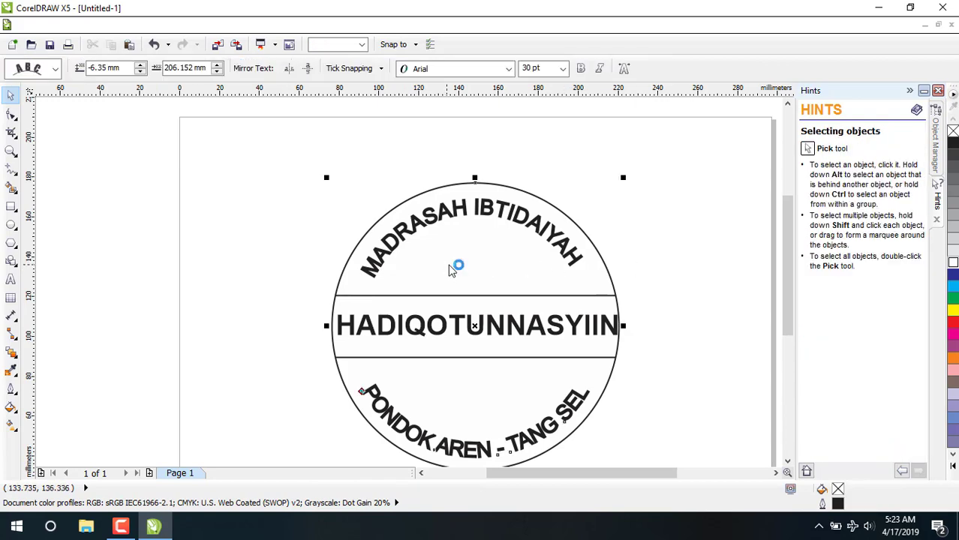
left_click(485, 218)
left_click_drag(485, 208, 612, 208)
key("ctrl+z")
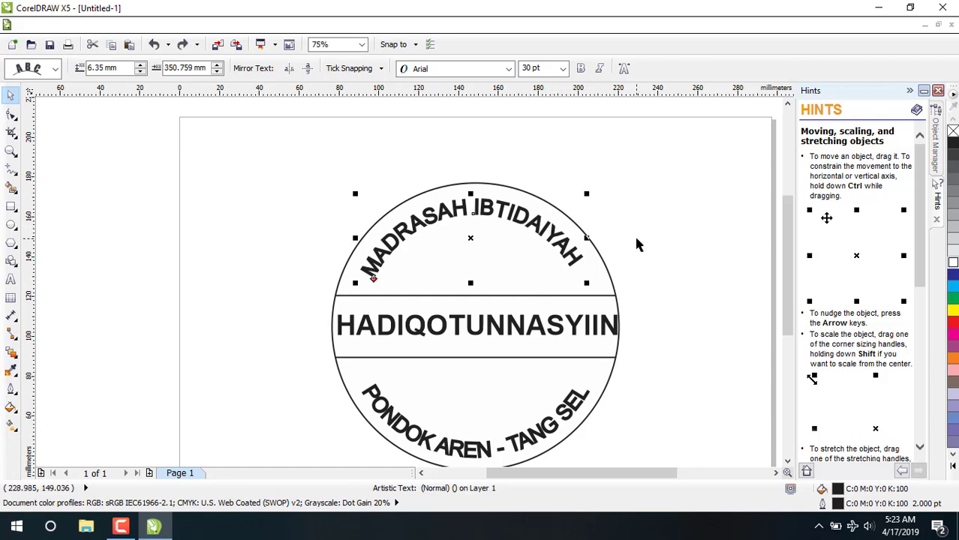
key("ctrl+z")
left_click(686, 255)
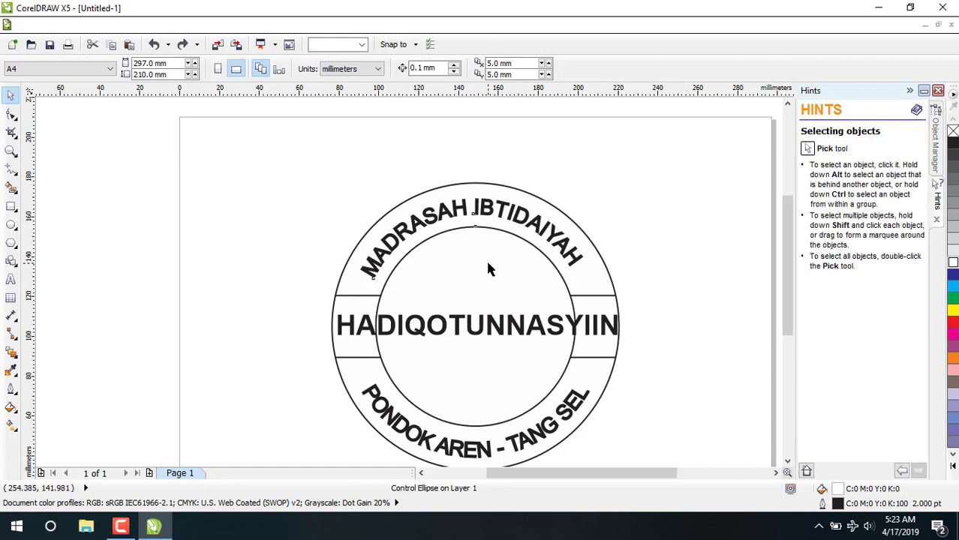
- Move the inner circle with its curved text outside the outer circle's left edge and extract the band rectangle from the outer circle's PowerClip
left_click_drag(485, 259, 216, 246)
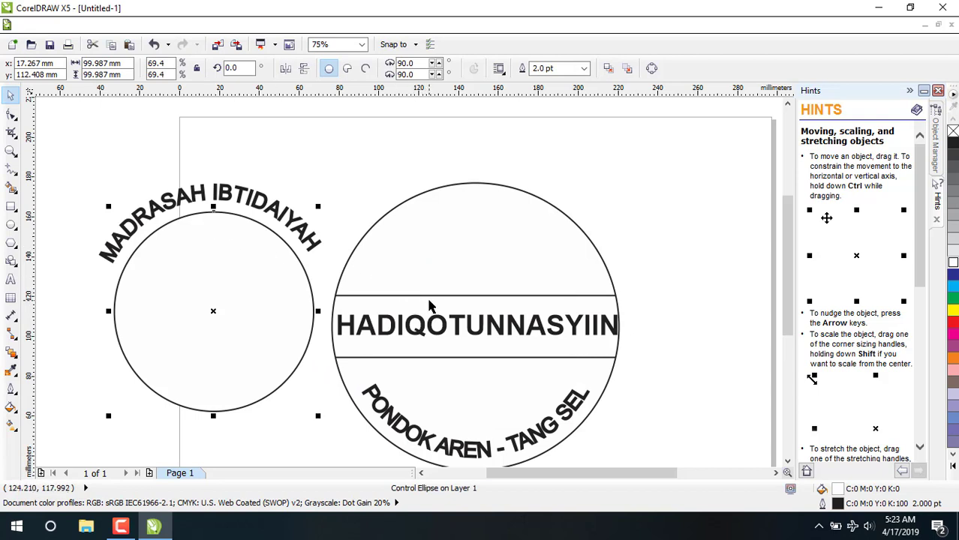
left_click(430, 306)
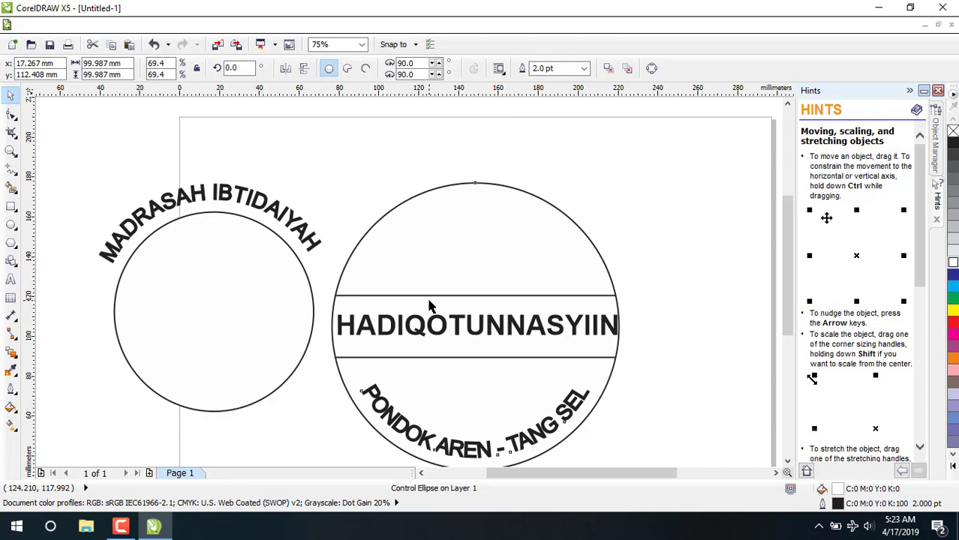
left_click(614, 270)
left_click(510, 300)
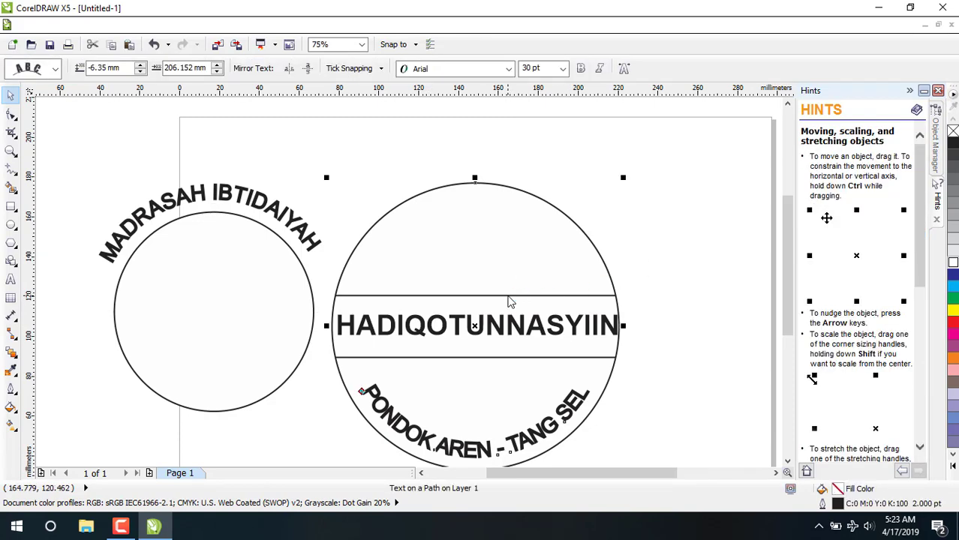
right_click(510, 301)
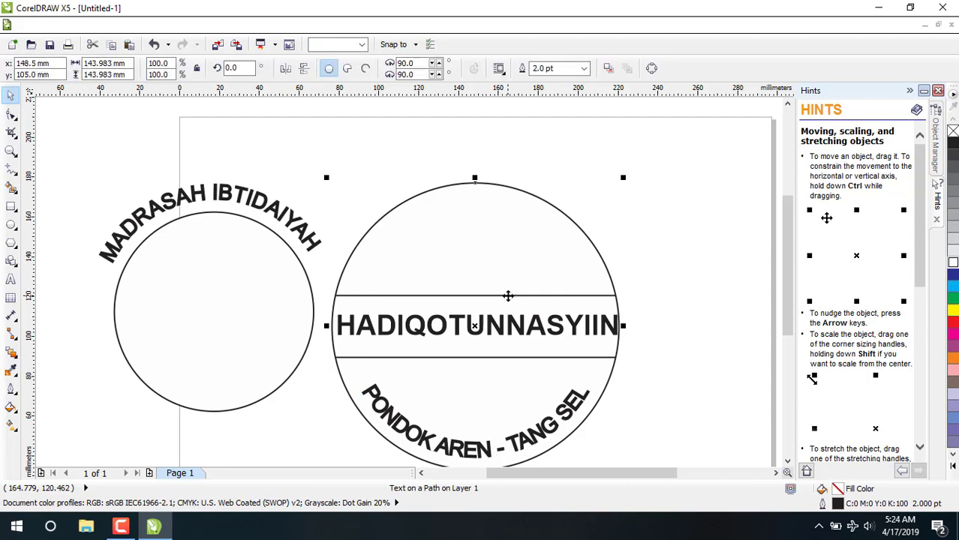
left_click(575, 14)
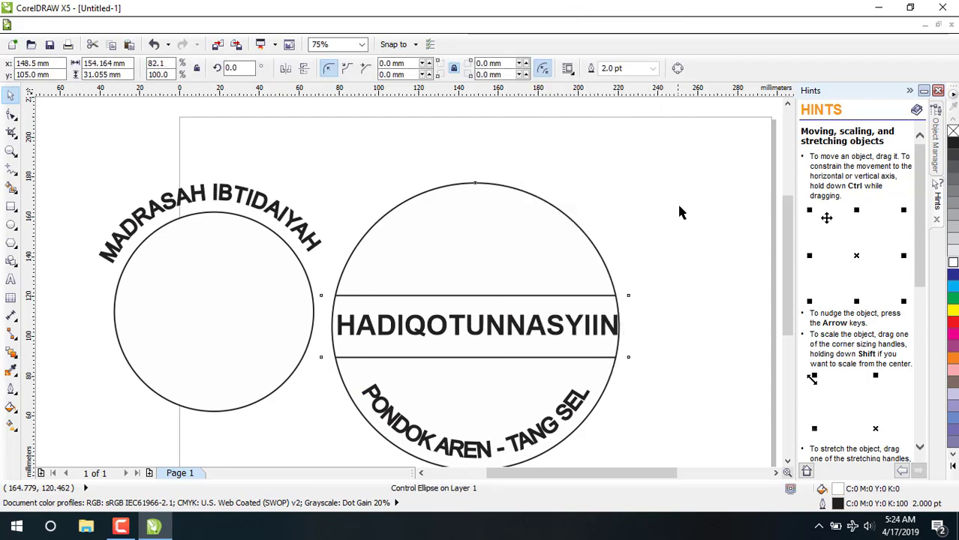
left_click(656, 235)
- Centre the inner circle and its upper curved text on the page and nudge them slightly upward within the outer circle
left_click(285, 301)
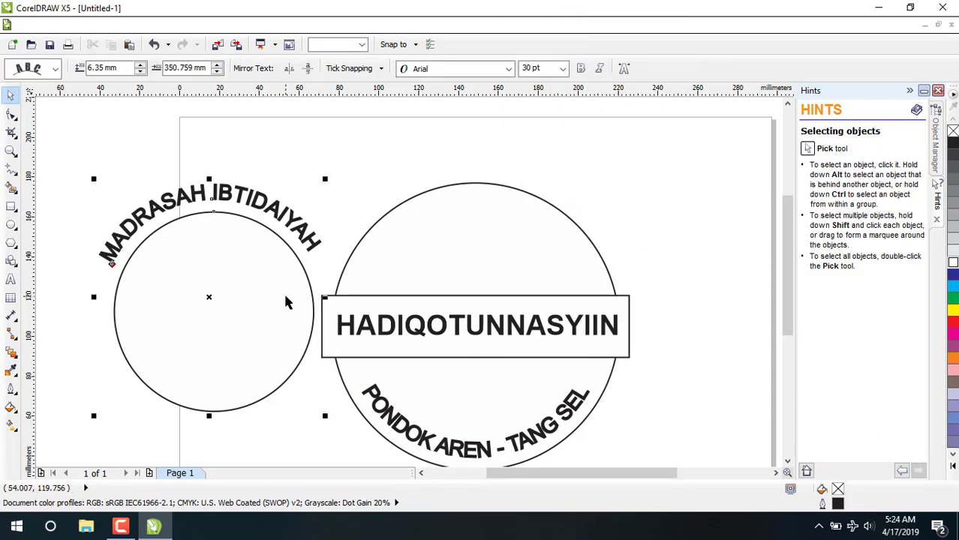
key("p")
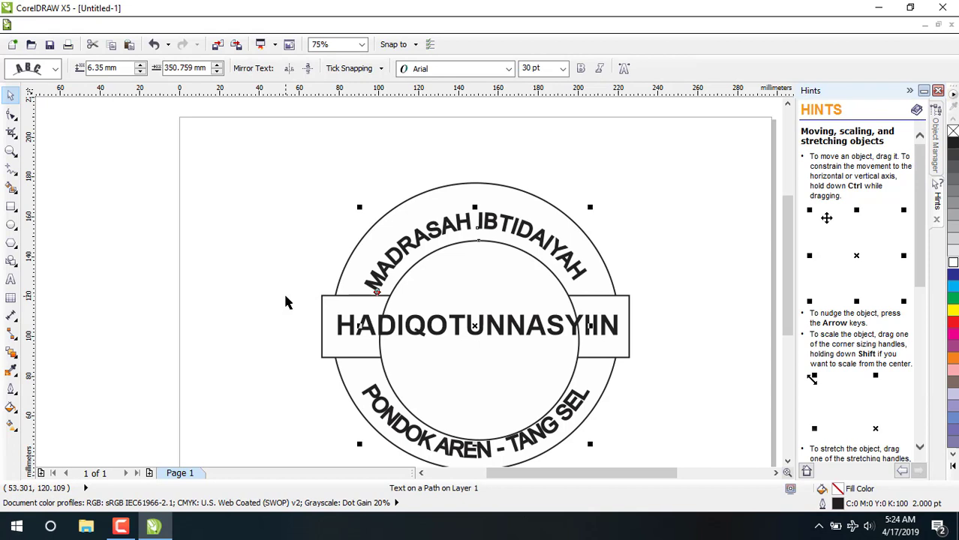
left_click(285, 302)
key("Up")
key("Up")
key("Up")
key("Up")
key("Up")
key("Up")
key("Up")
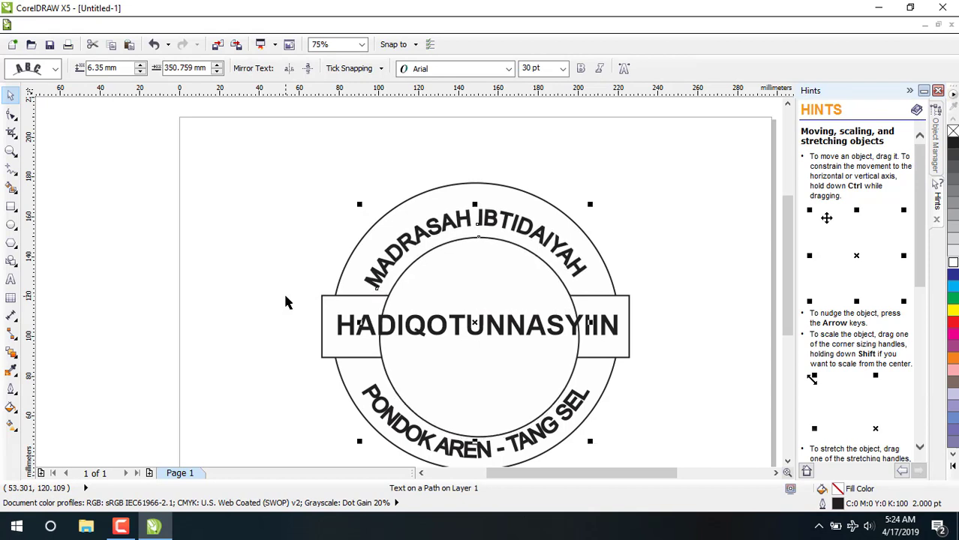
key("Up")
key("Up")
key("Up")
key("Up")
key("Up")
key("Up")
key("Up")
key("Up")
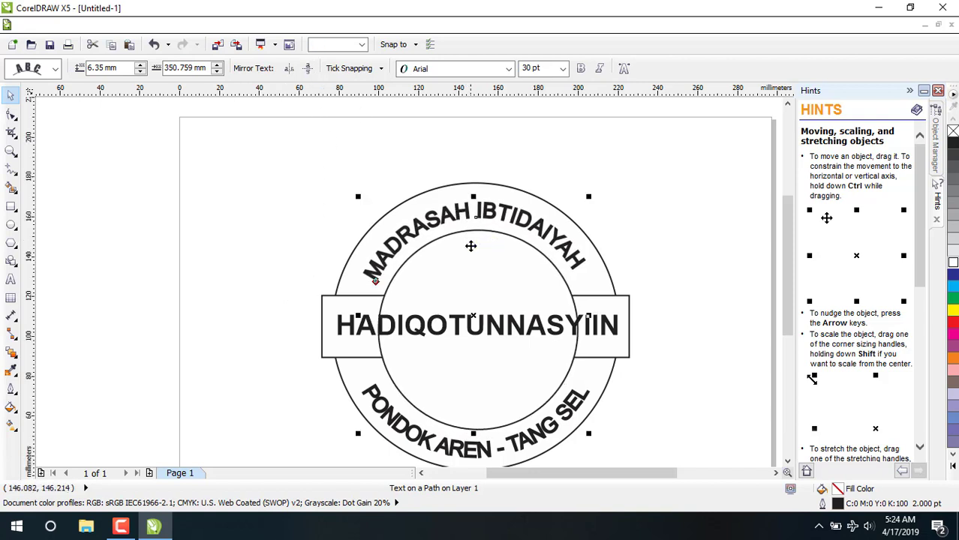
- Order the inner circle and its curved text back one, behind the central band rectangle
right_click(471, 239)
mouse_move(572, 139)
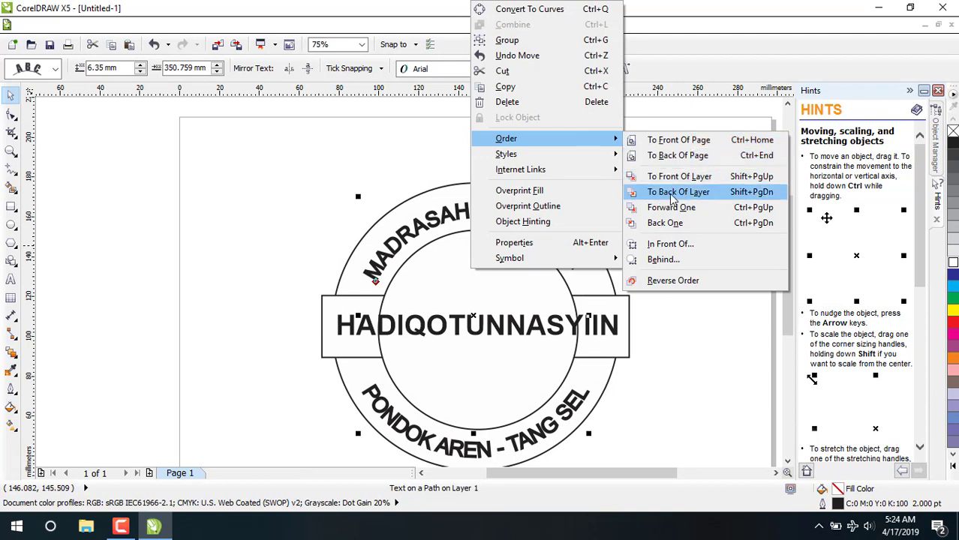
left_click(670, 223)
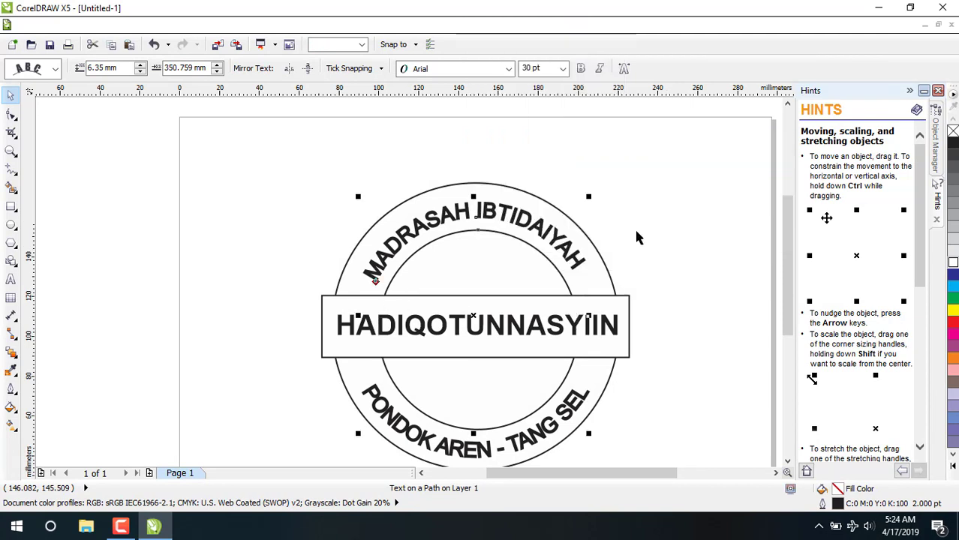
left_click(702, 225)
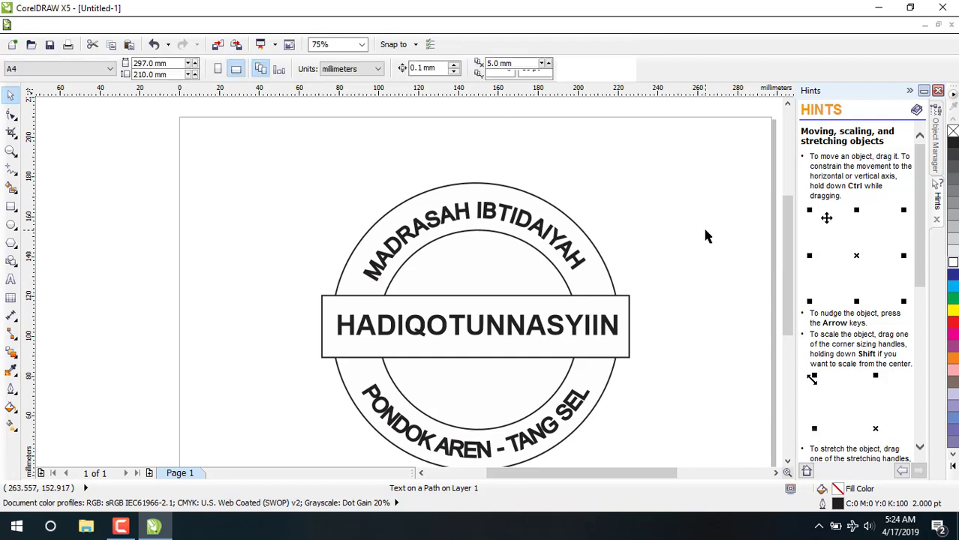
left_click(612, 296)
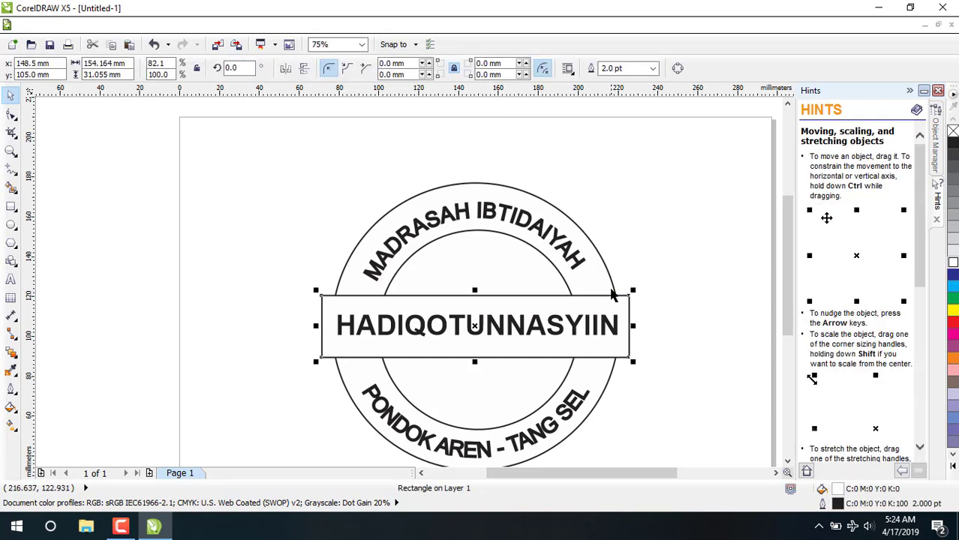
left_click(609, 277, "shift")
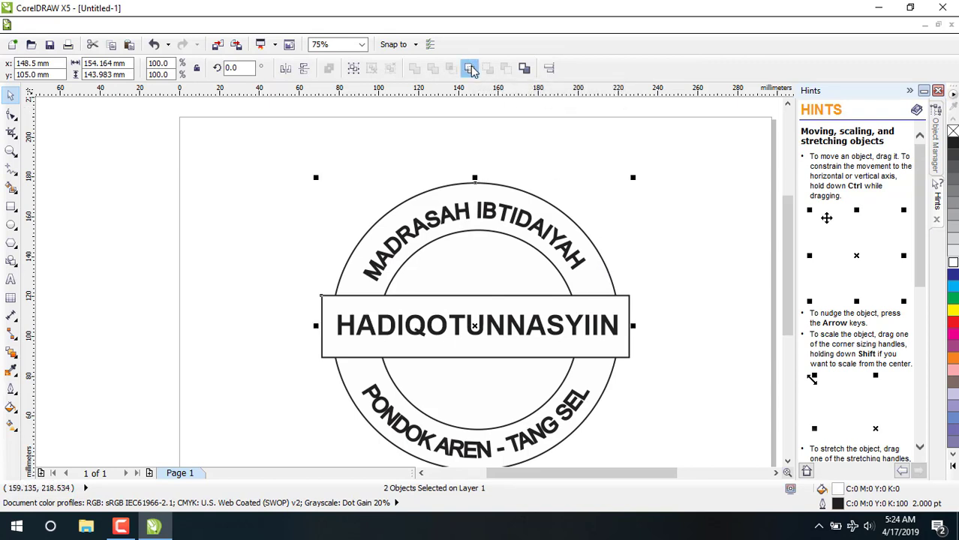
left_click(660, 263)
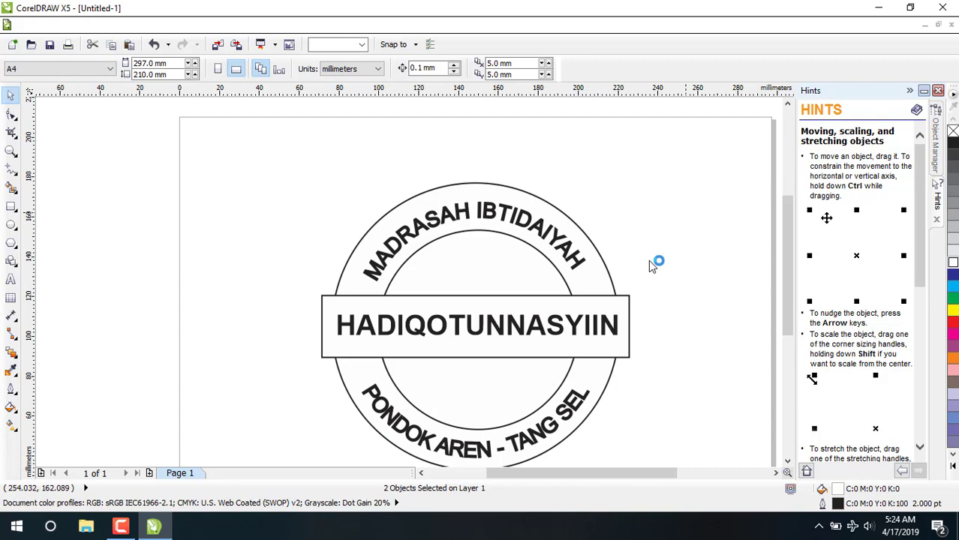
left_click(614, 298)
scroll(613, 298, "up", 1)
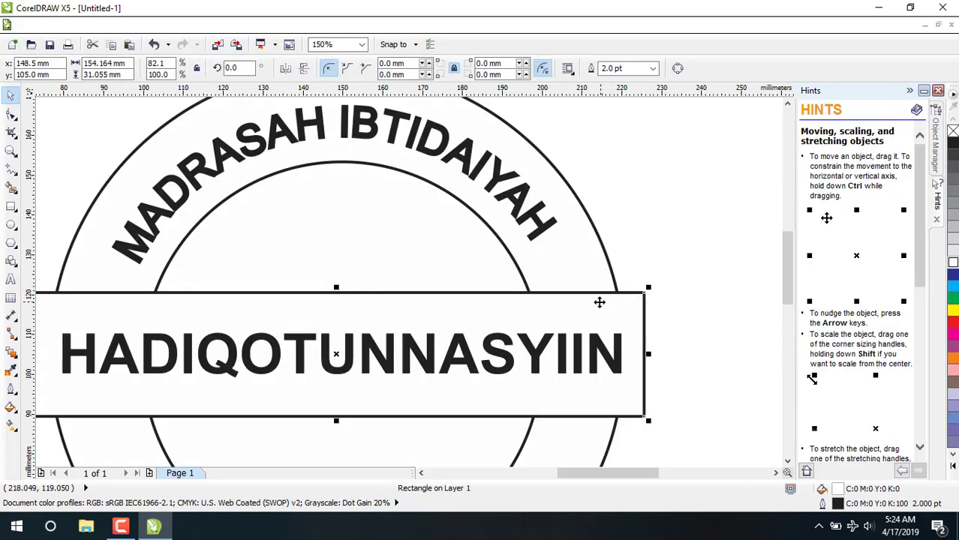
left_click_drag(611, 306, 624, 311)
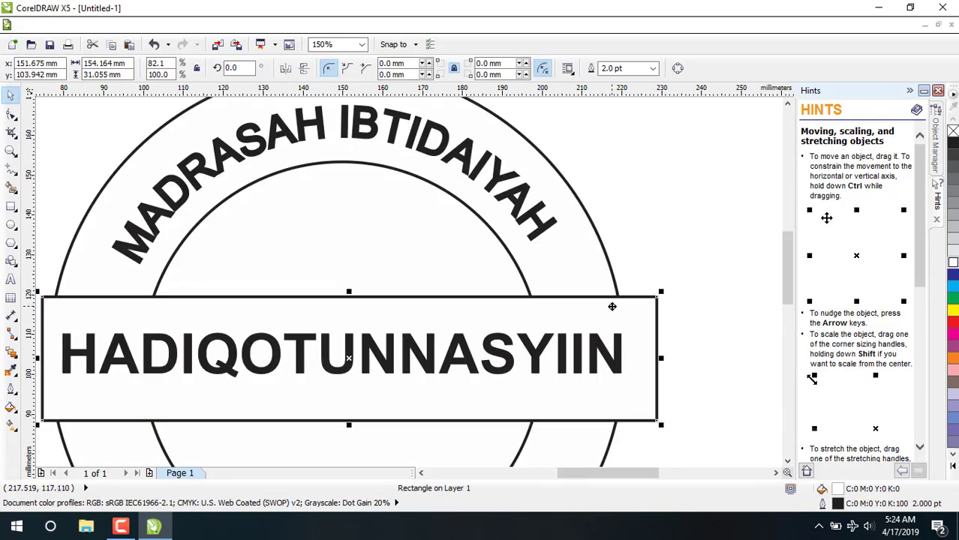
key("ctrl+z")
left_click(642, 249)
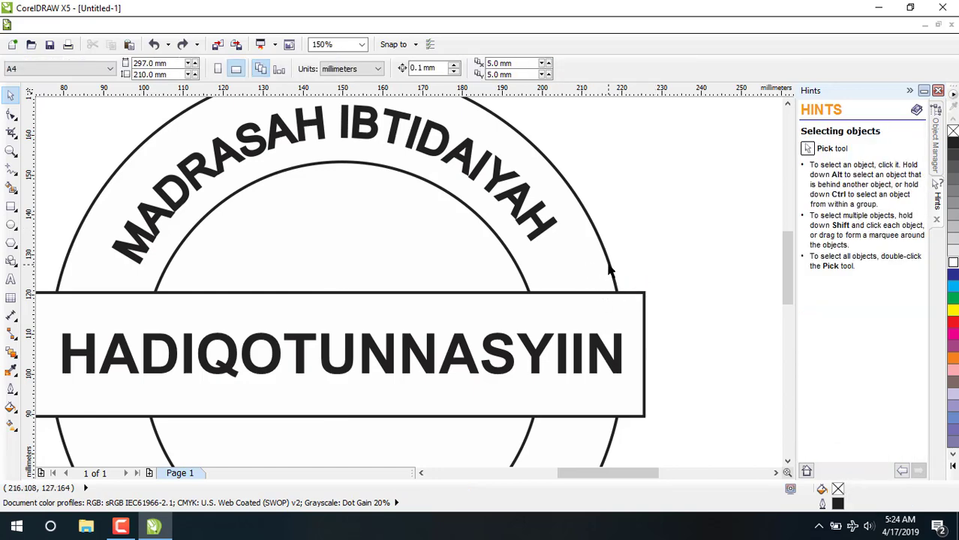
left_click(610, 270)
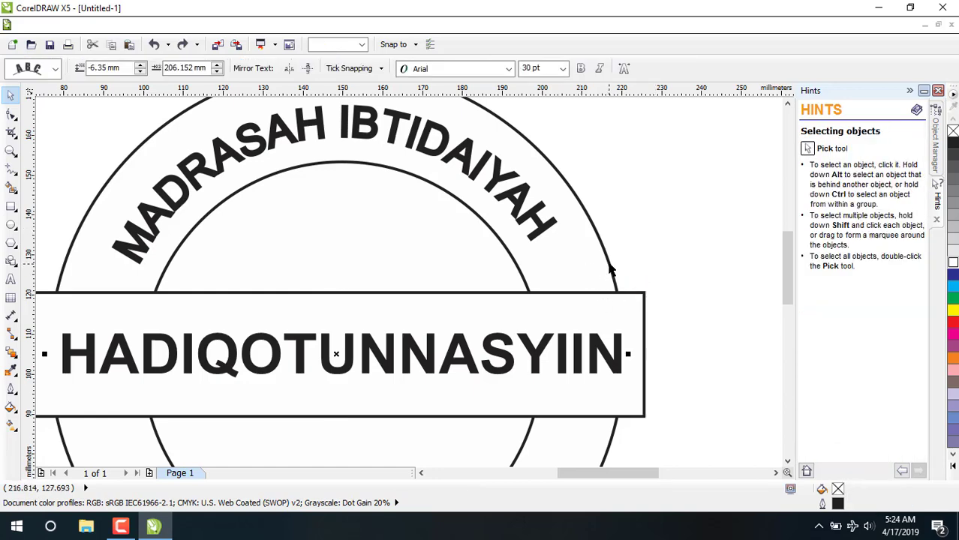
left_click(679, 270)
- Place the central band rectangle inside the inner circle as a PowerClip
left_click(644, 302)
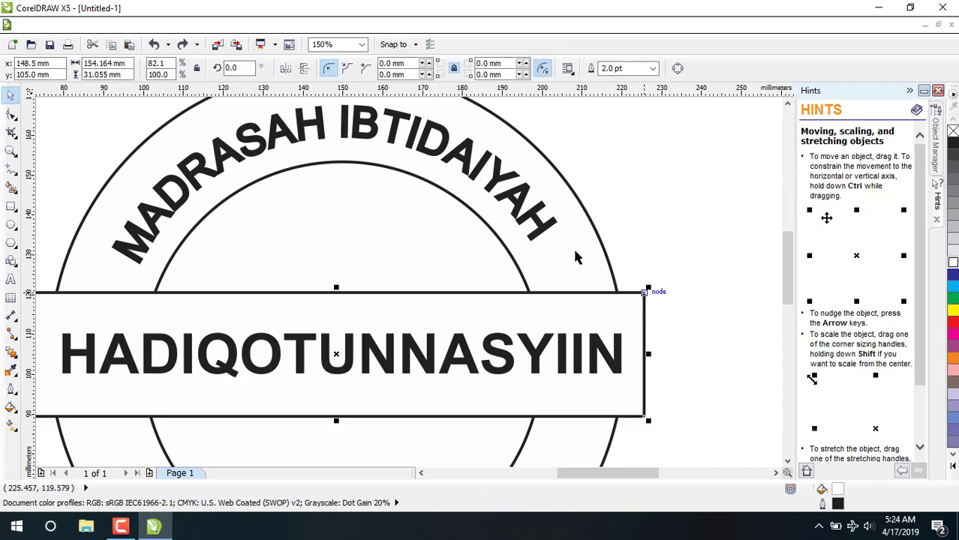
left_click(204, 26)
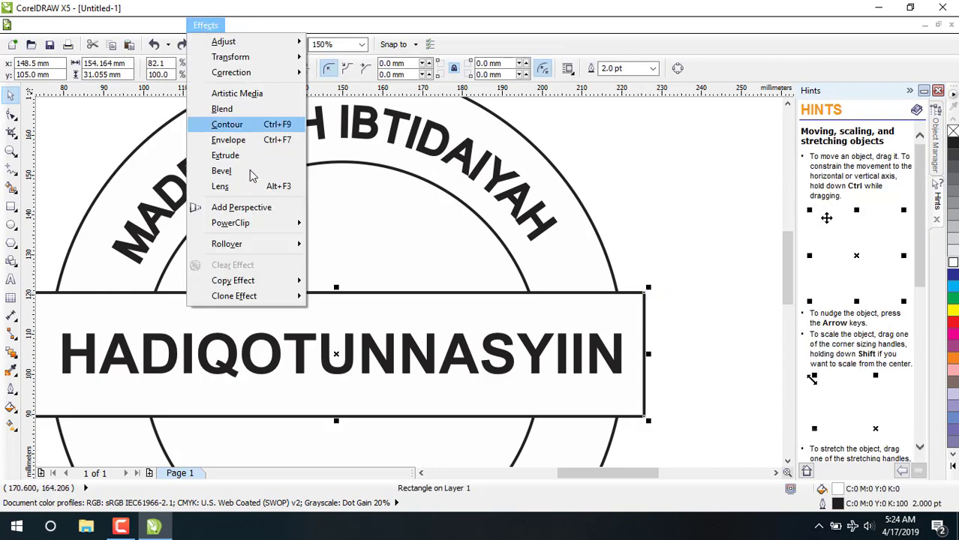
left_click(322, 230)
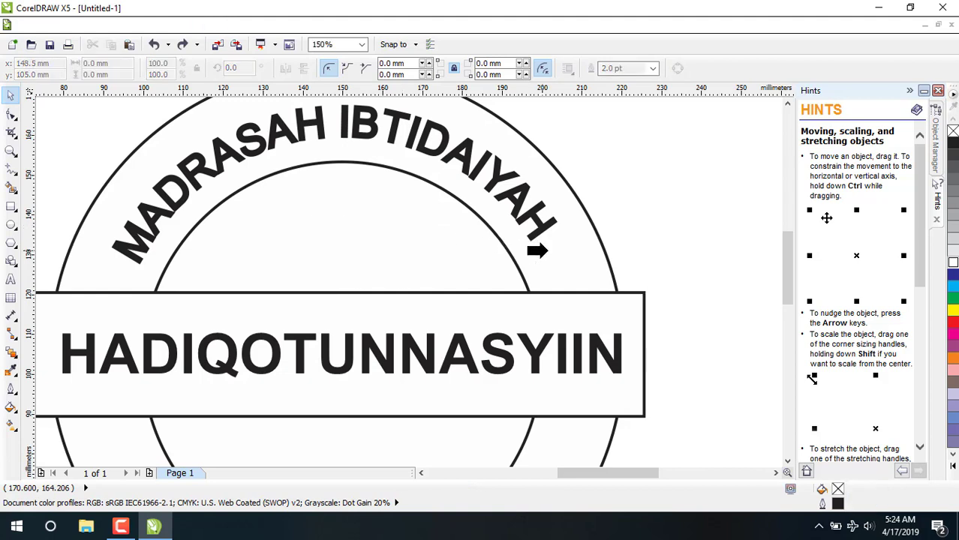
left_click(490, 266)
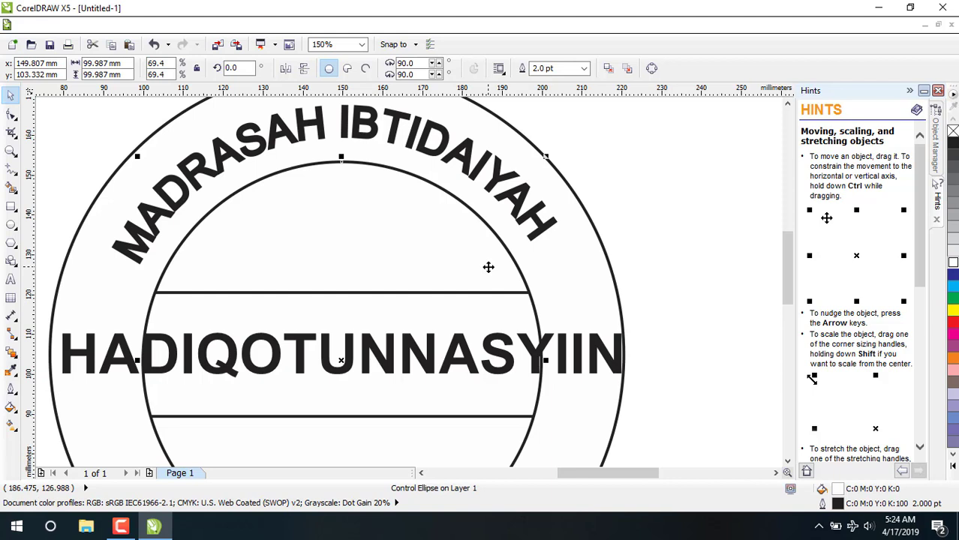
- Undo the band rectangle's PowerClip placement in the inner circle, then try shortening the band's right end and undo that
key("ctrl+z")
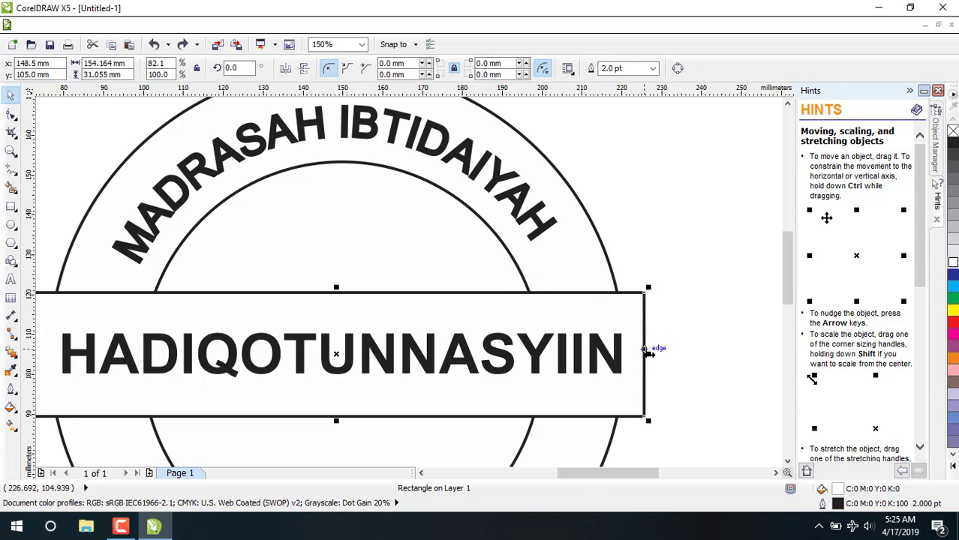
left_click_drag(648, 353, 621, 358)
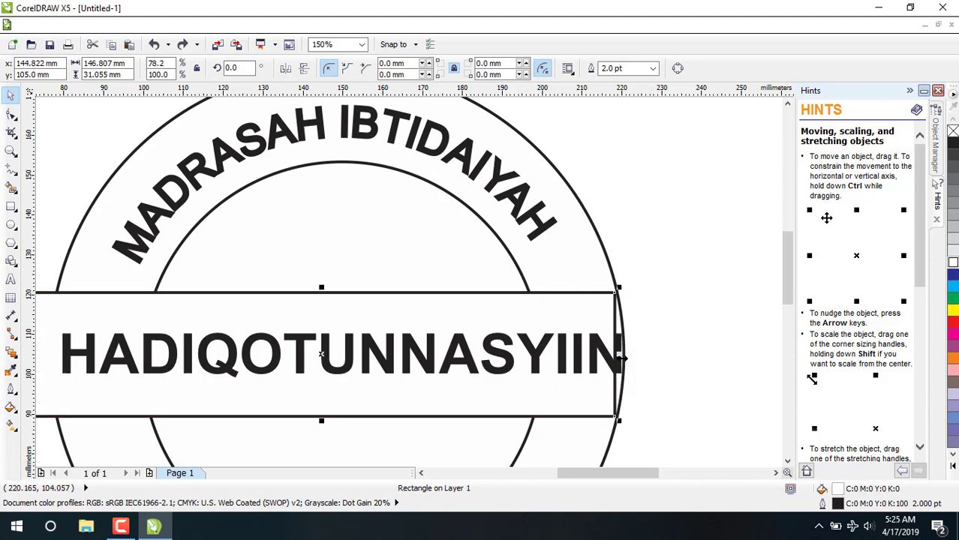
key("ctrl+z")
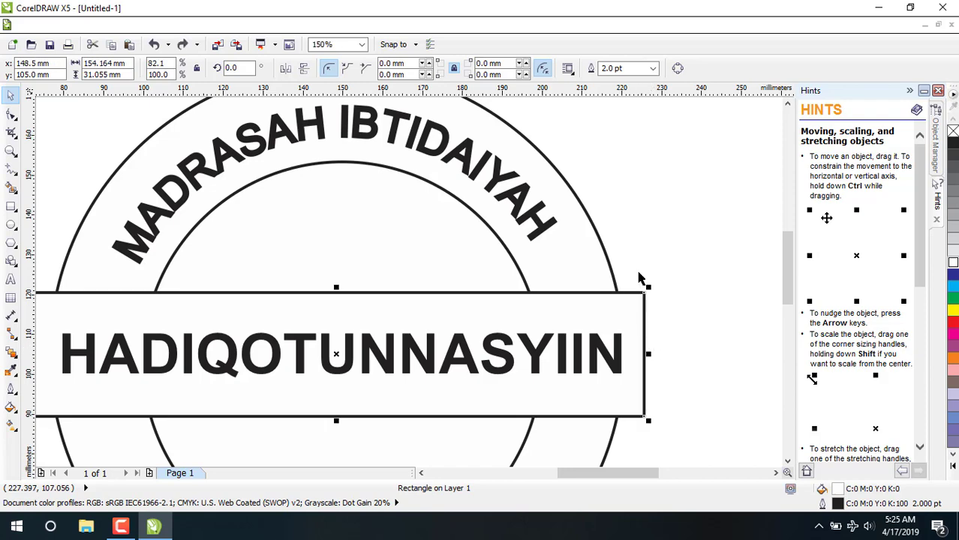
- Place the central band rectangle inside the outer circle as a PowerClip
left_click(664, 241)
left_click(620, 300)
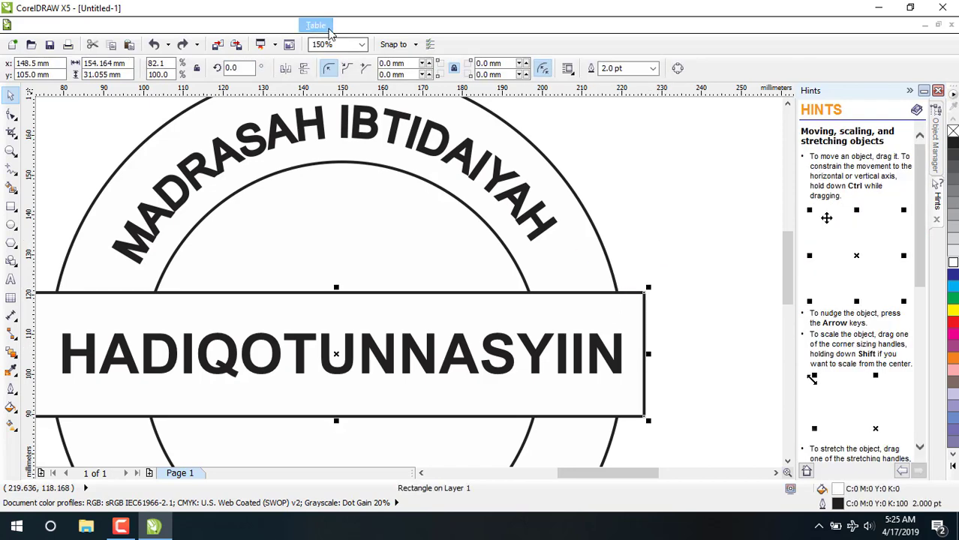
left_click(204, 26)
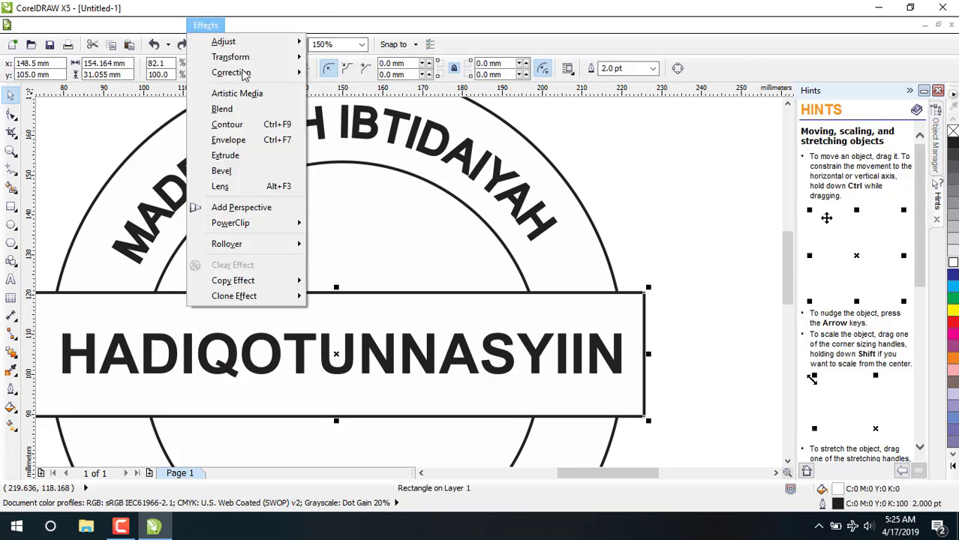
mouse_move(289, 231)
left_click(360, 225)
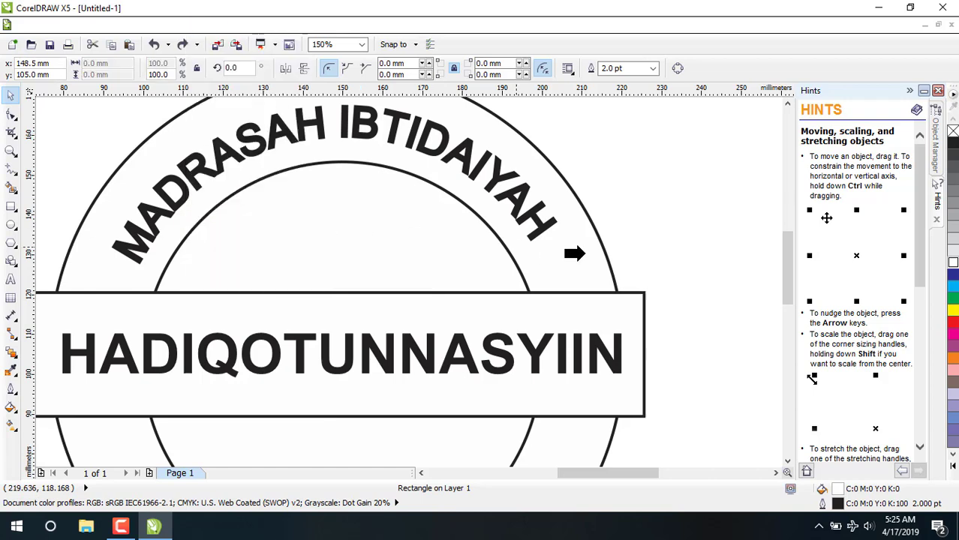
left_click(597, 243)
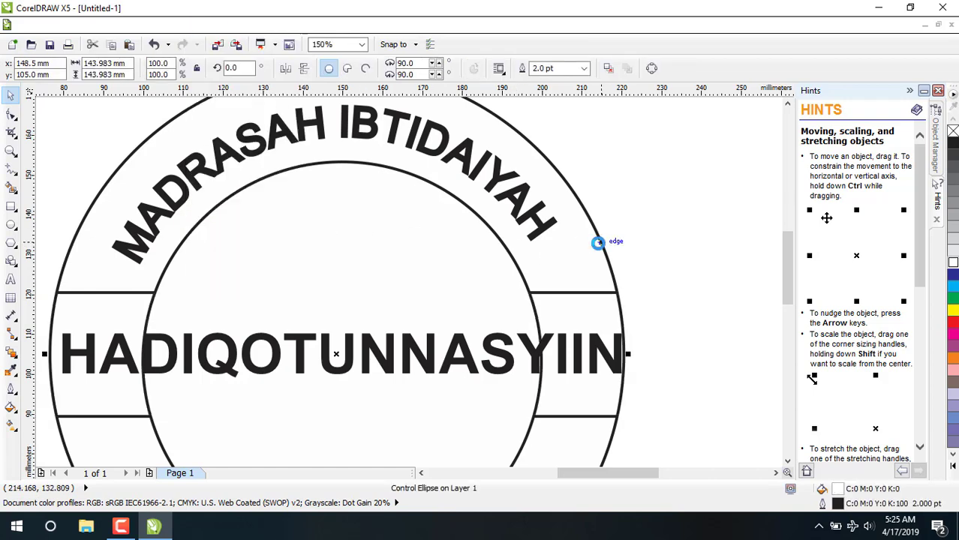
left_click(684, 211)
- Order the inner circle and its curved text back one, behind the outer circle
left_click(375, 247)
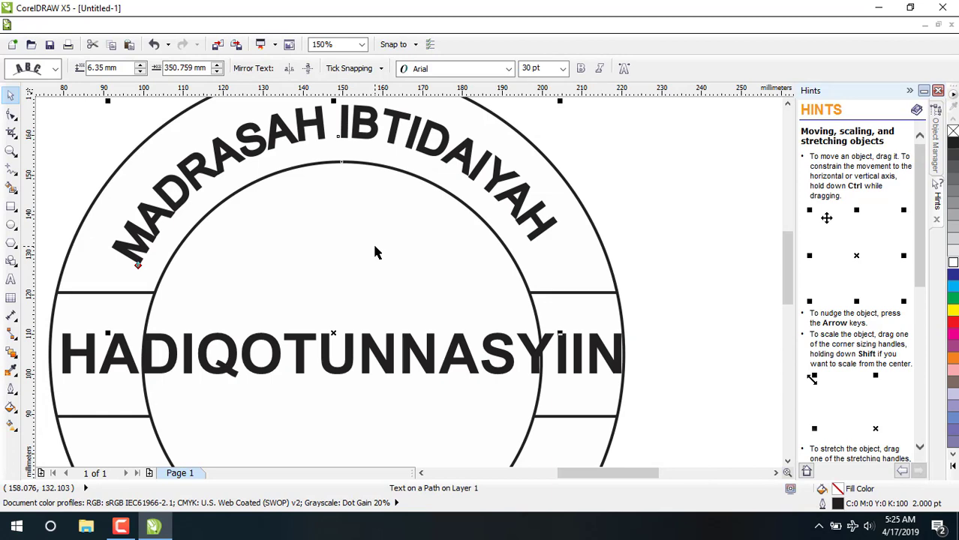
right_click(375, 253)
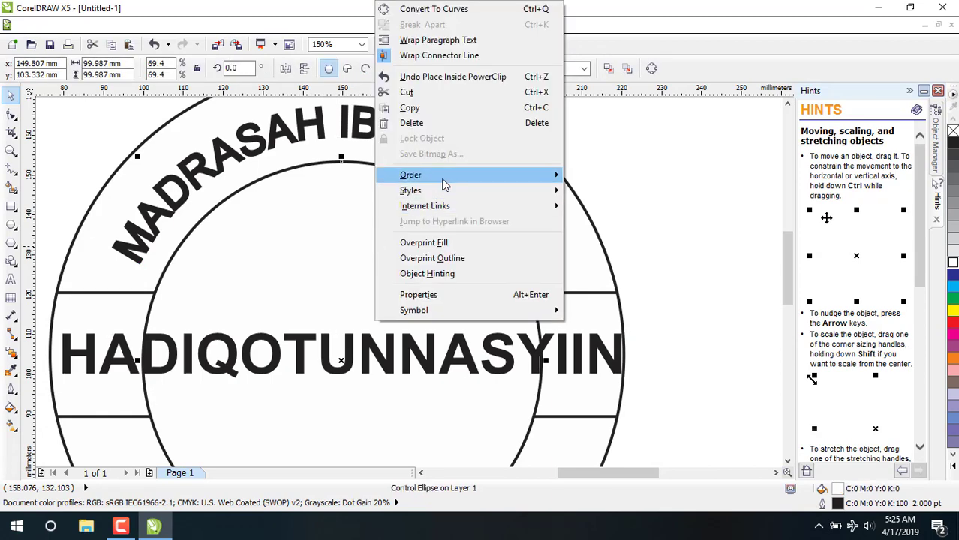
mouse_move(554, 185)
left_click(610, 116)
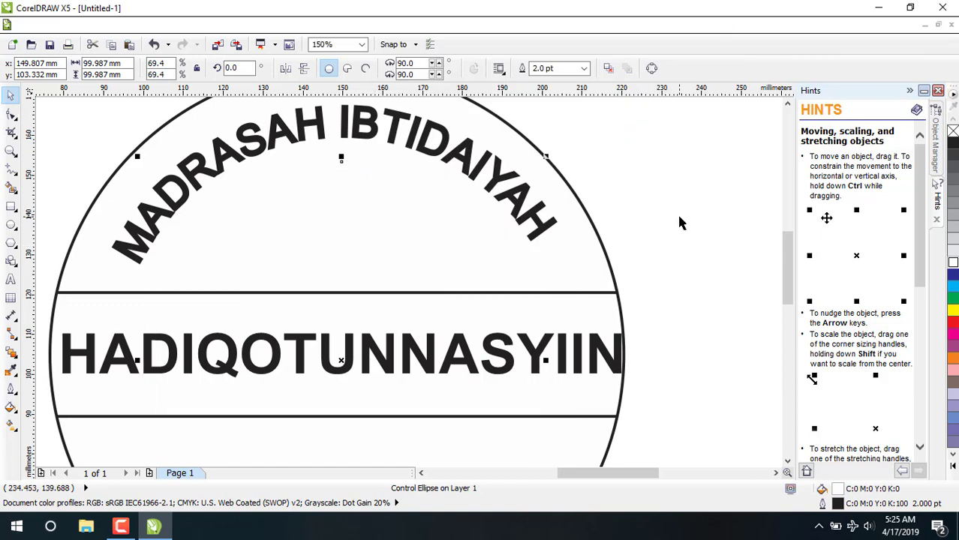
- Try moving the outer circle and the inner circle with their curved texts to the page's right edge, and undo the moves
scroll(140, 264, "down", 2)
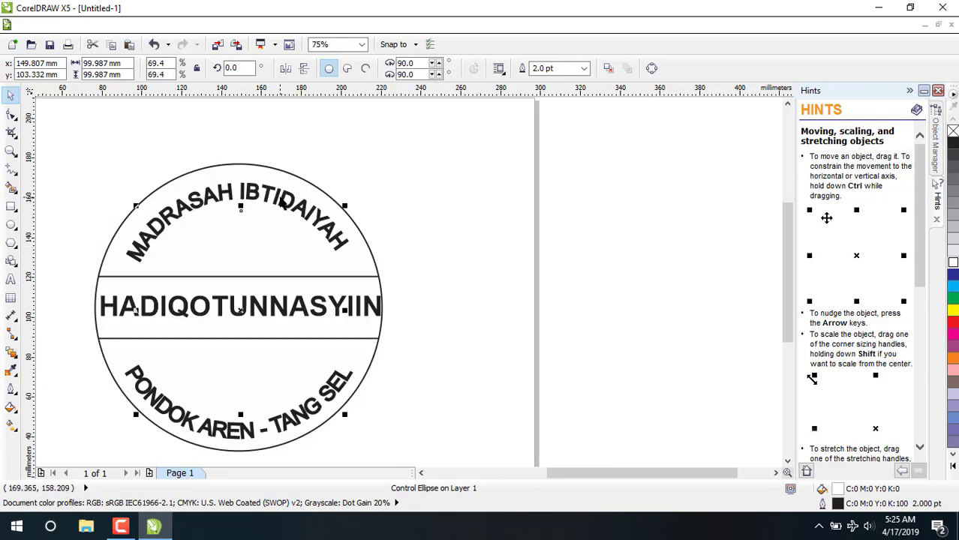
left_click_drag(262, 241, 600, 228)
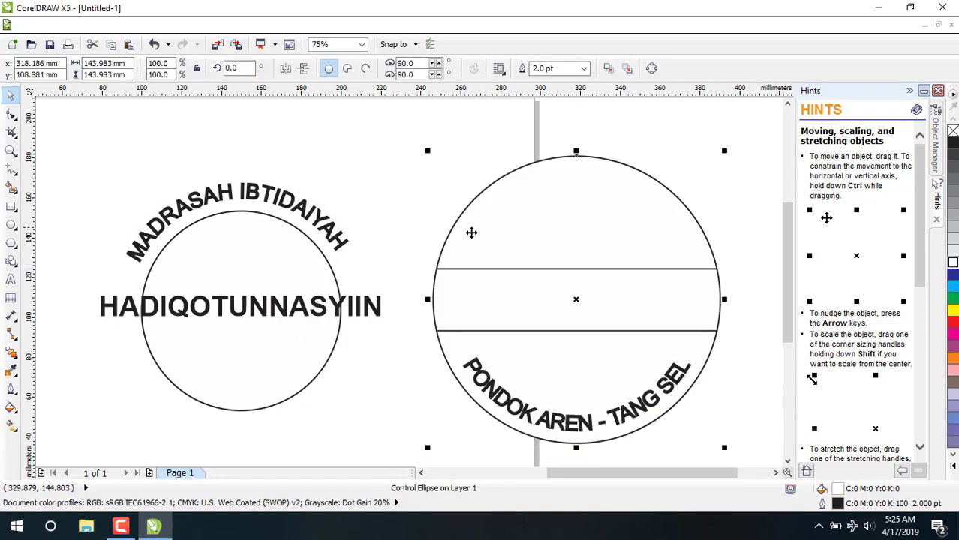
left_click_drag(259, 304, 597, 233)
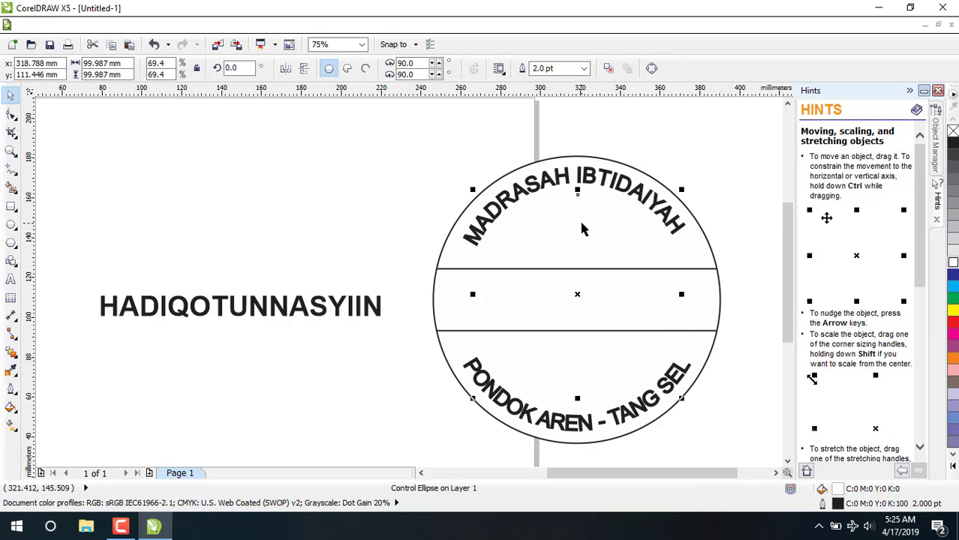
key("ctrl+z")
key("ctrl+z")
key("ctrl+z")
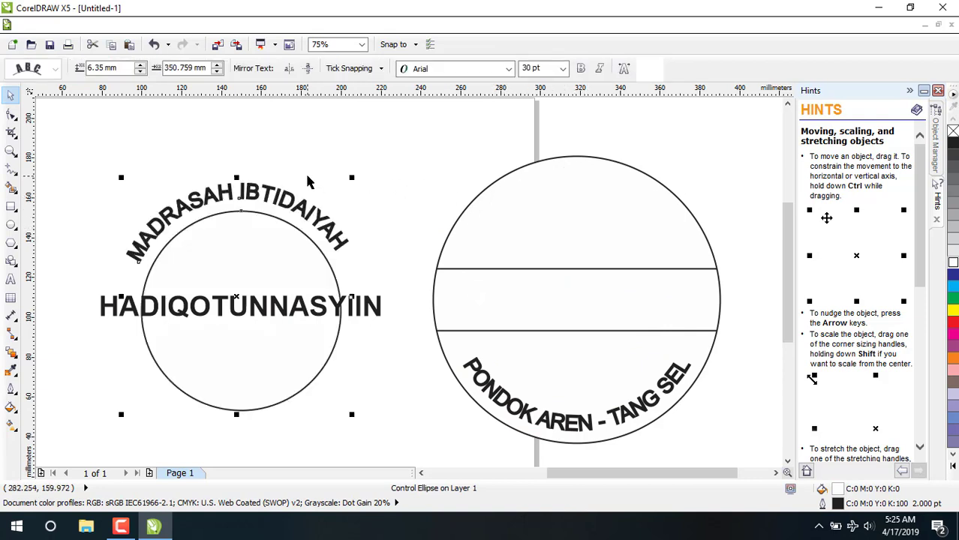
key("ctrl+z")
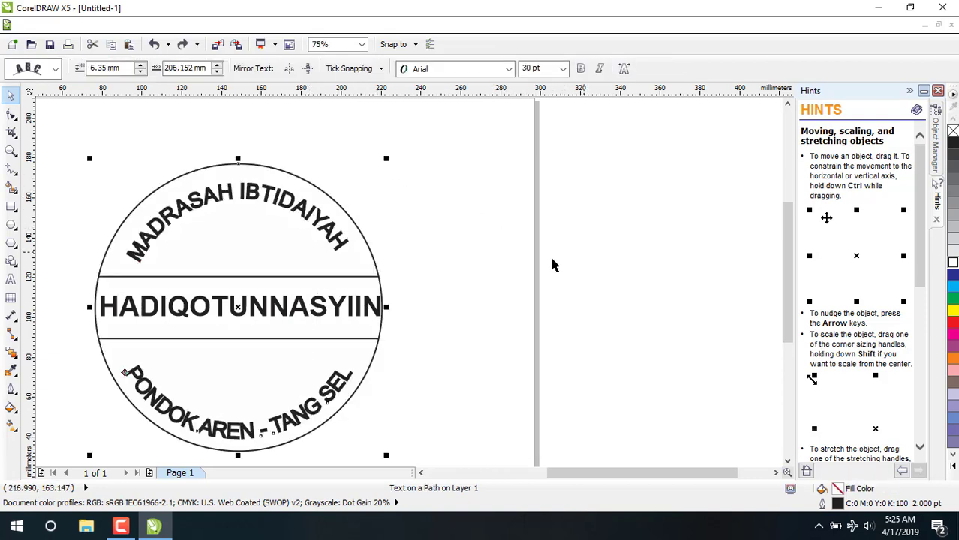
left_click(529, 261)
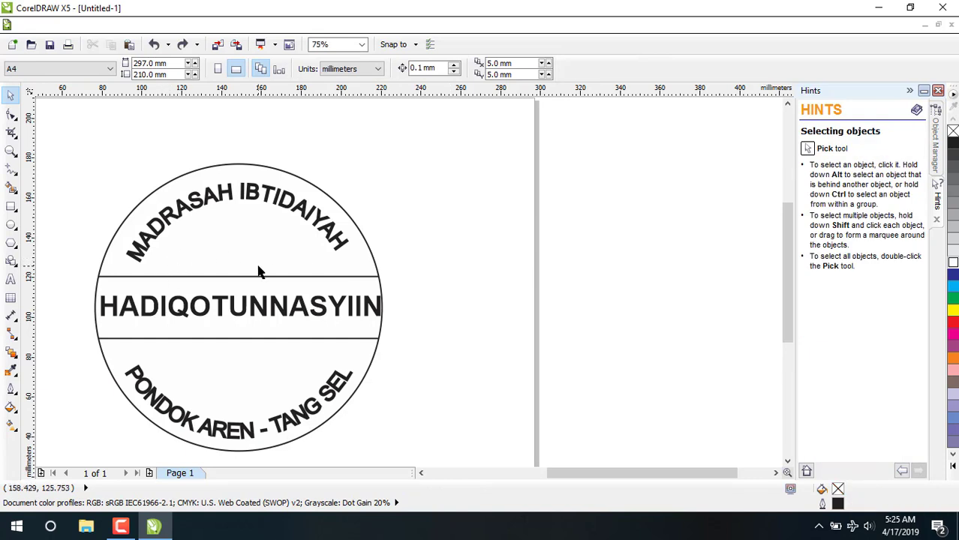
- Draw an ellipse inside the outer circle and enlarge it to about 97 by 99 mm
left_click(12, 225)
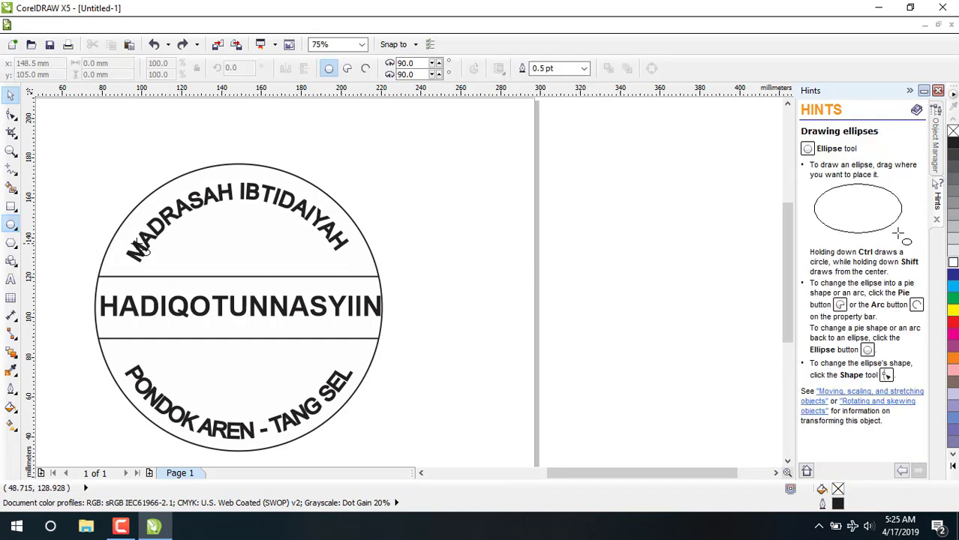
left_click_drag(168, 250, 306, 392)
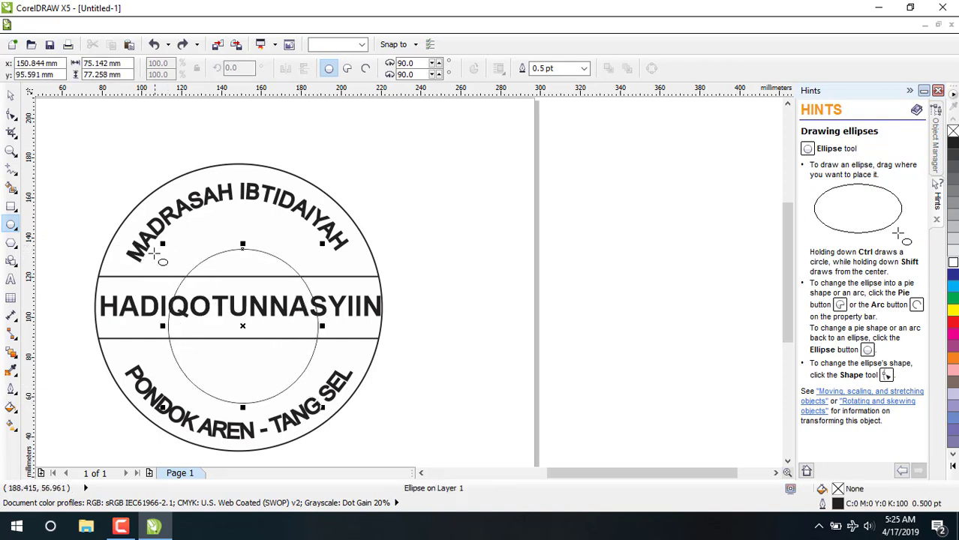
left_click_drag(162, 245, 133, 197)
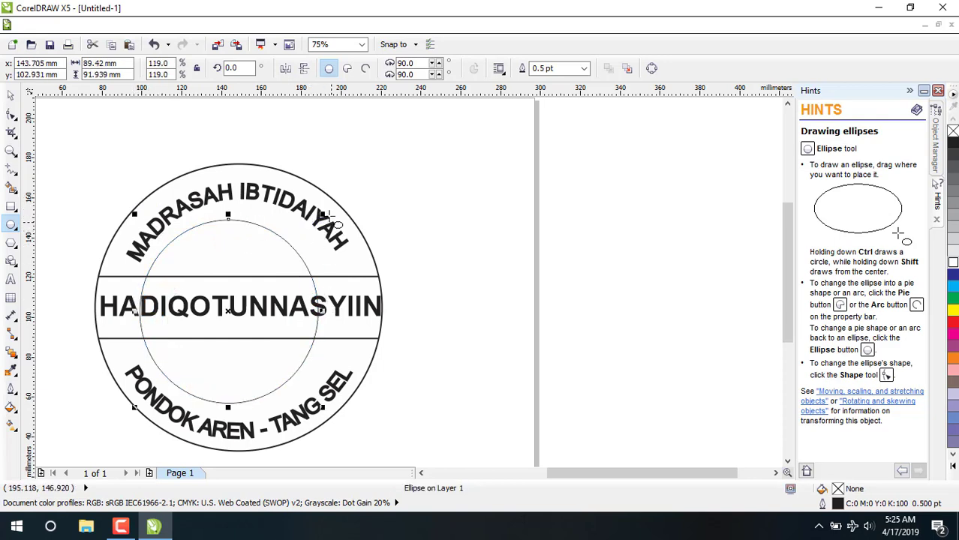
left_click_drag(324, 213, 406, 200)
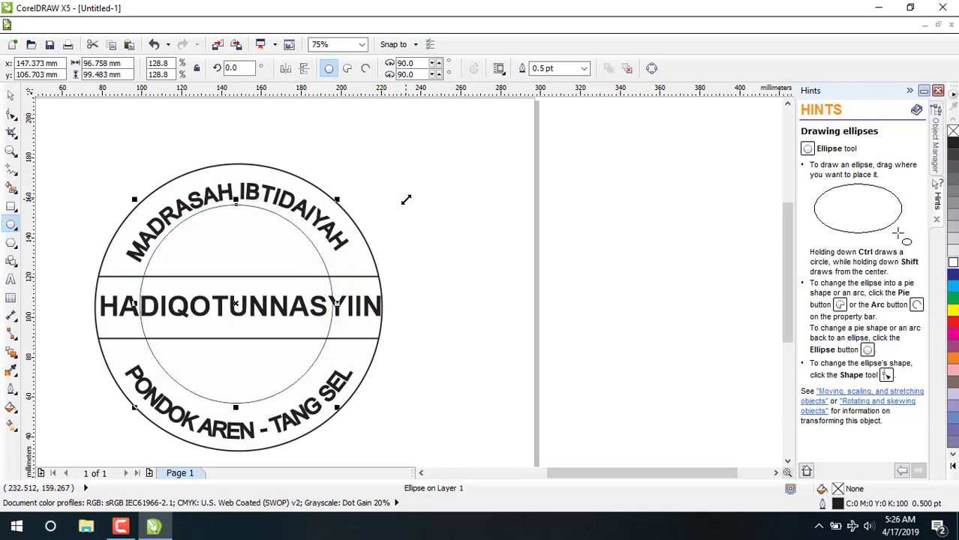
- Nudge the new ellipse down and right until its centre is at about X 150.1 mm, Y 103.6 mm
key("Down")
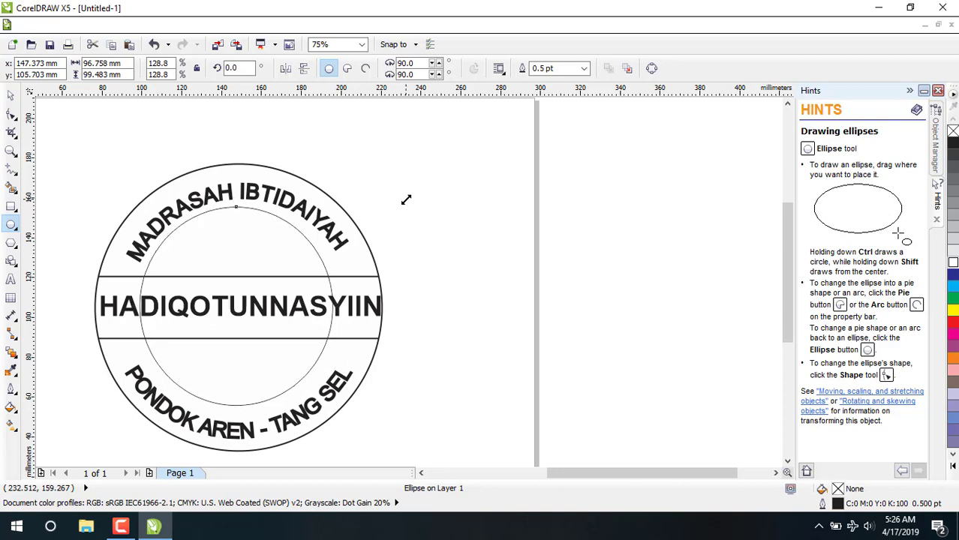
key("Down")
key("Down")
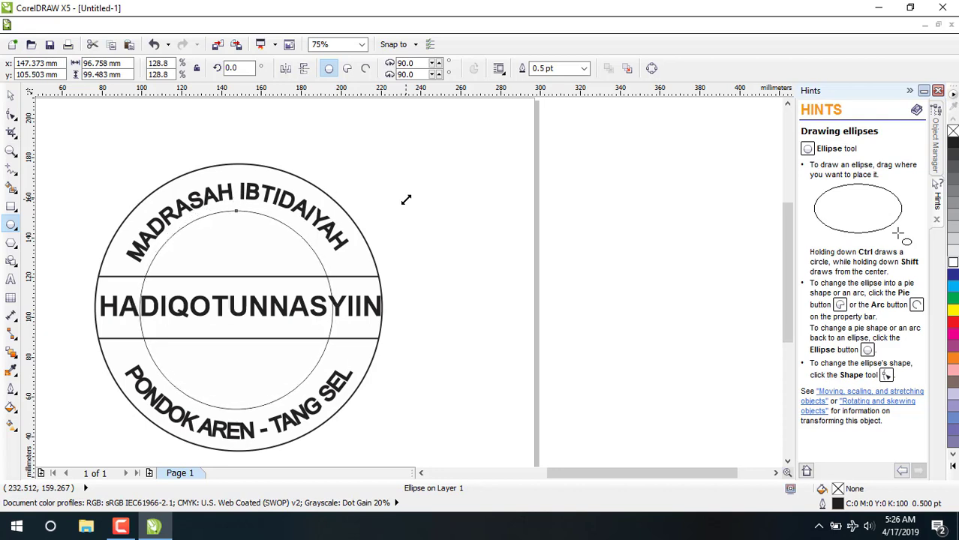
key("Right")
key("Right")
key("Right")
key("Right")
key("Right")
key("Right")
key("Right")
key("Right")
key("Right")
key("Right")
key("Right")
key("Right")
key("Right")
key("Right")
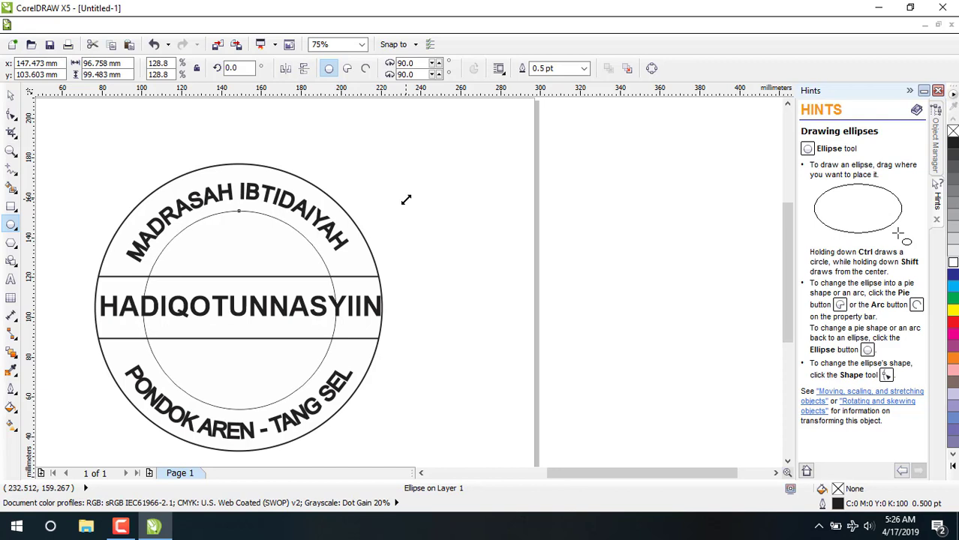
key("Right")
key("Right")
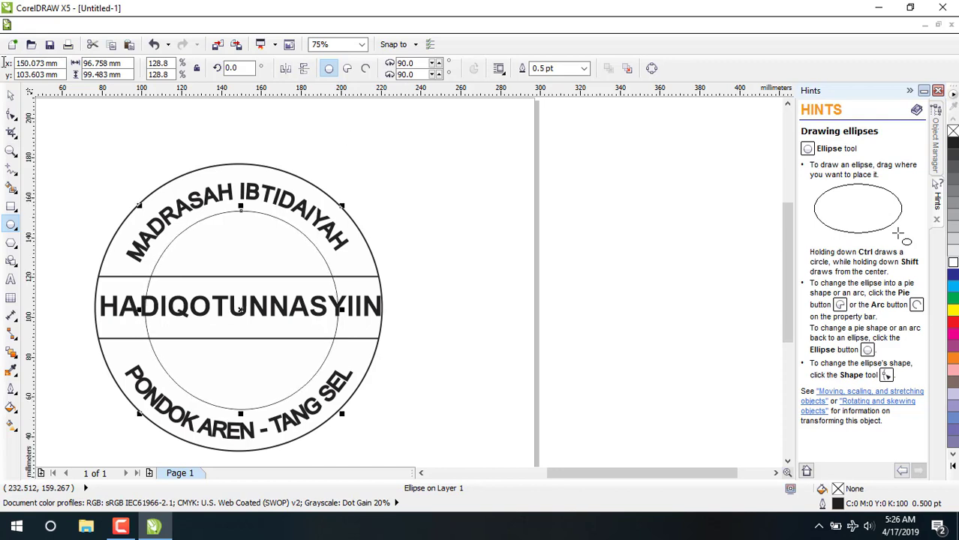
- Order the new thin-outlined ellipse back one and deselect it
left_click(12, 96)
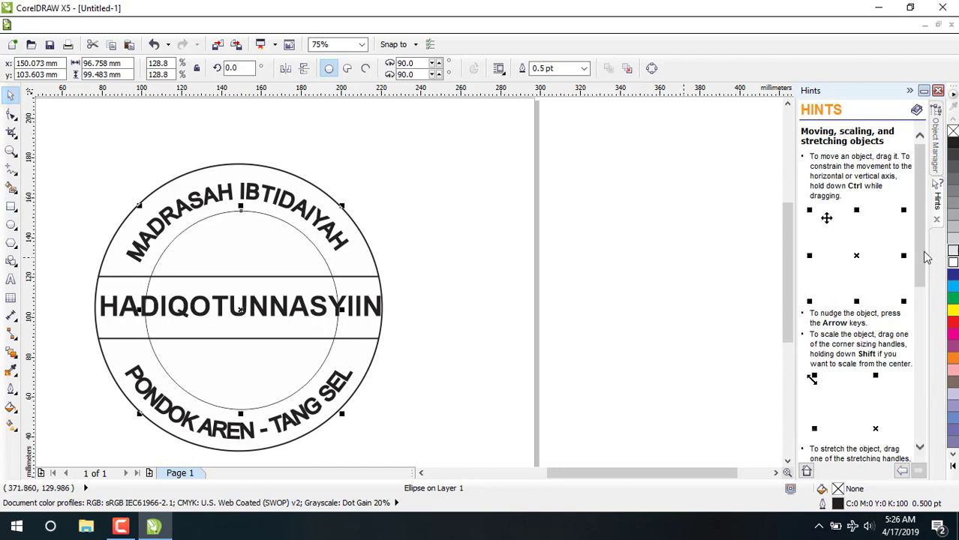
right_click(253, 235)
mouse_move(315, 174)
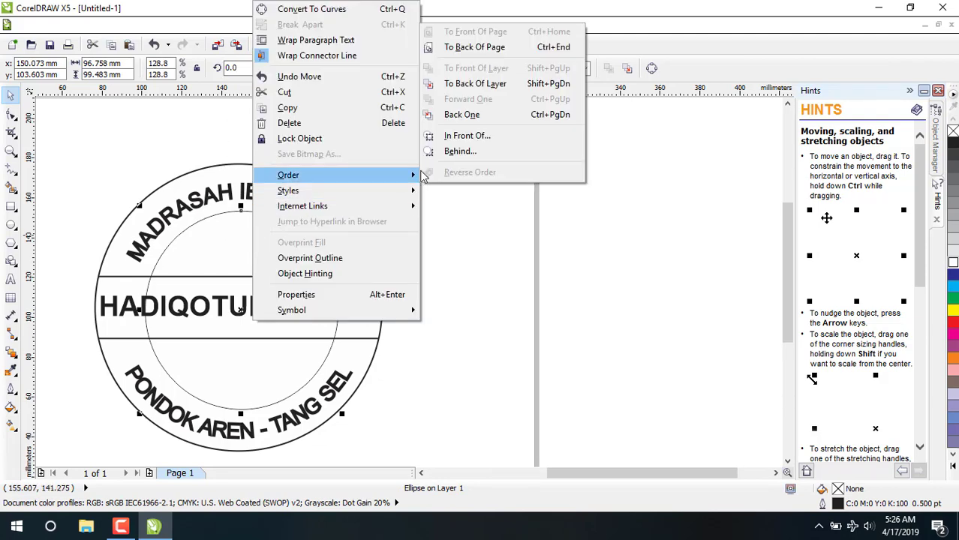
left_click(488, 116)
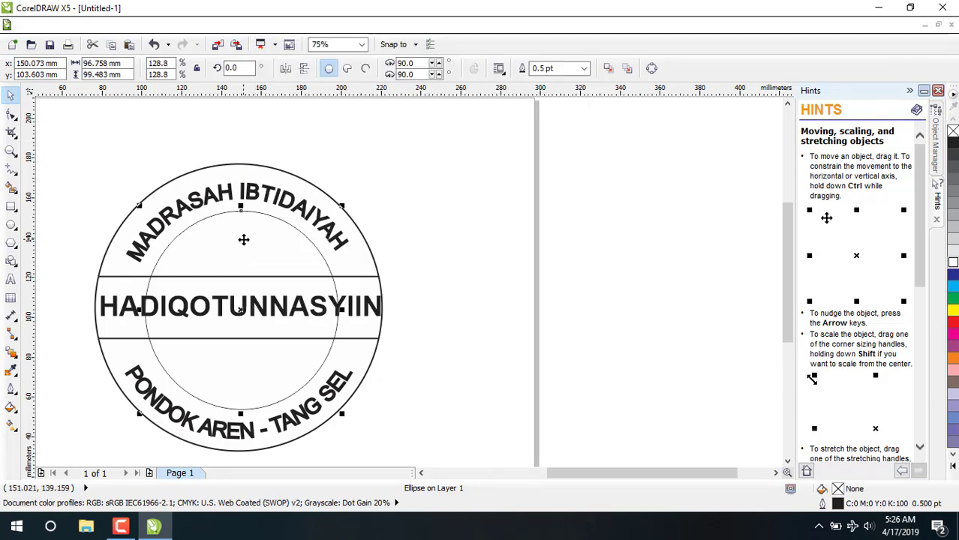
left_click(502, 276)
- Try ordering the outer circle with its clipped band to the front of the page, and undo it
left_click(358, 280)
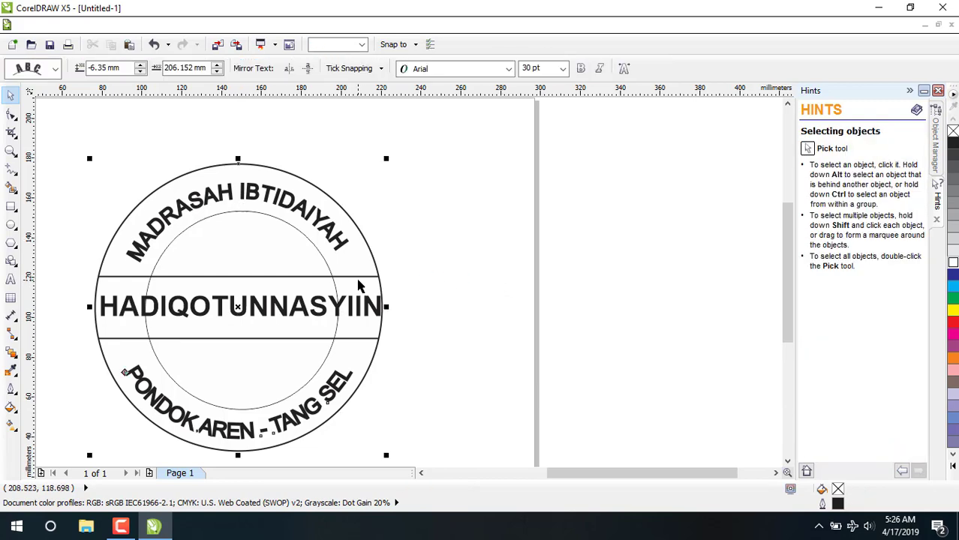
left_click(360, 287)
right_click(359, 287)
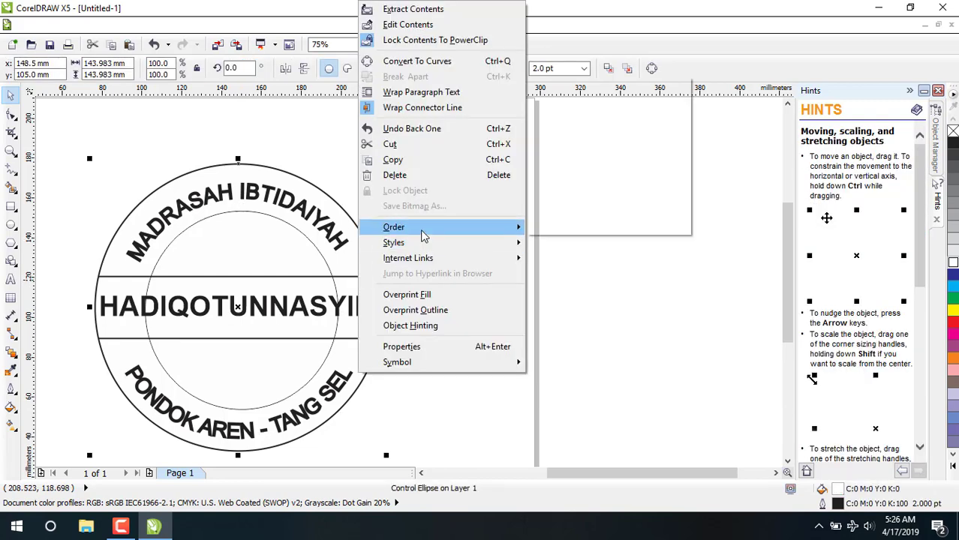
mouse_move(423, 235)
left_click(593, 81)
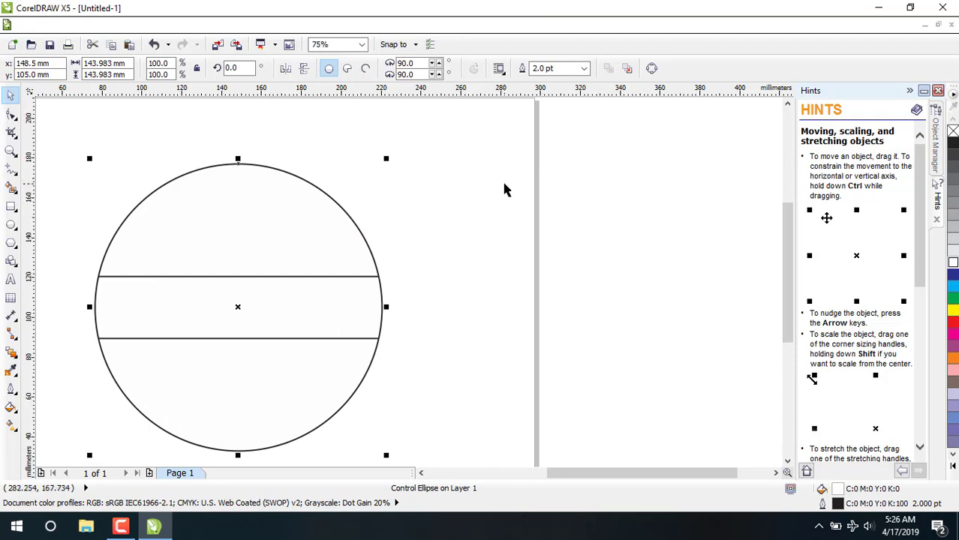
key("ctrl+z")
left_click(397, 254)
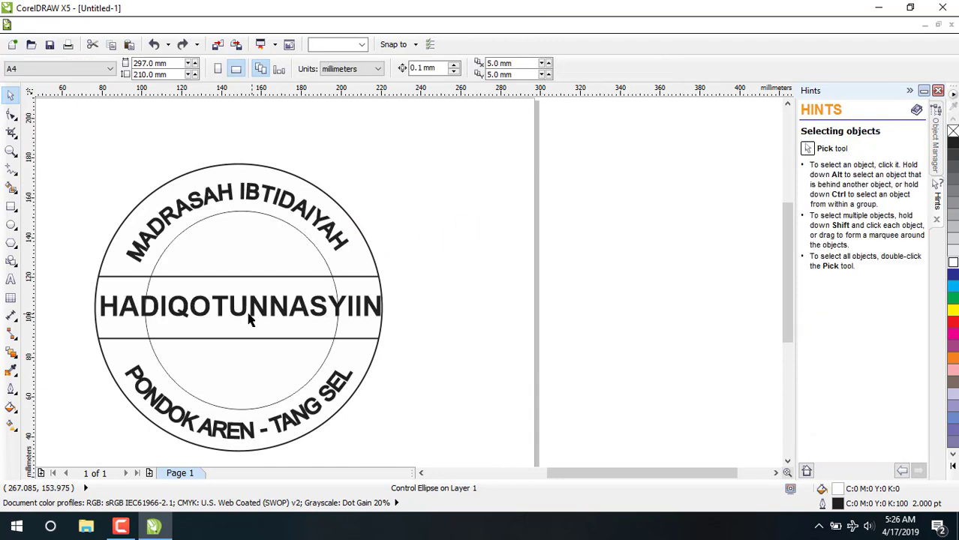
- Move the thin ellipse and the outer circle with its lower curved text to the right, away from the inner circle
left_click_drag(219, 284, 469, 270)
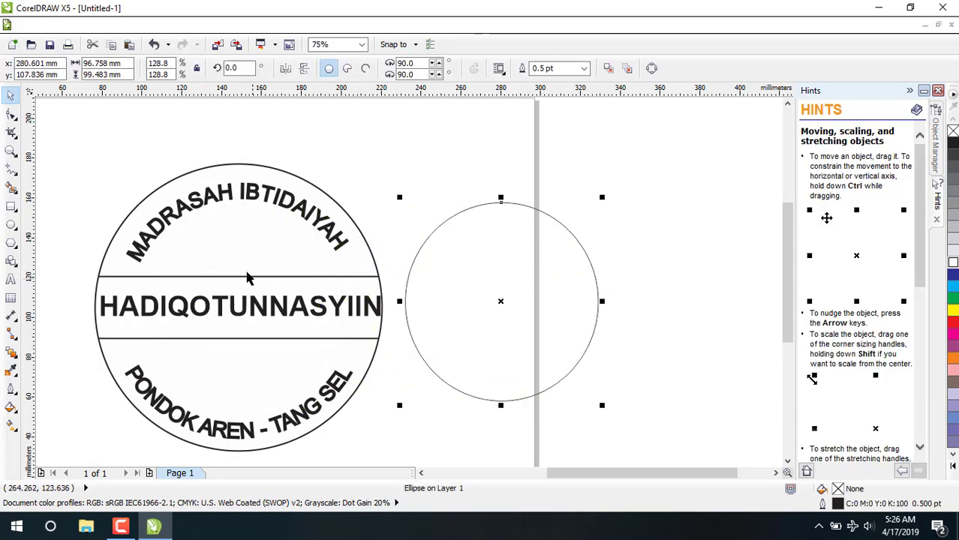
left_click_drag(227, 285, 676, 311)
left_click(454, 195)
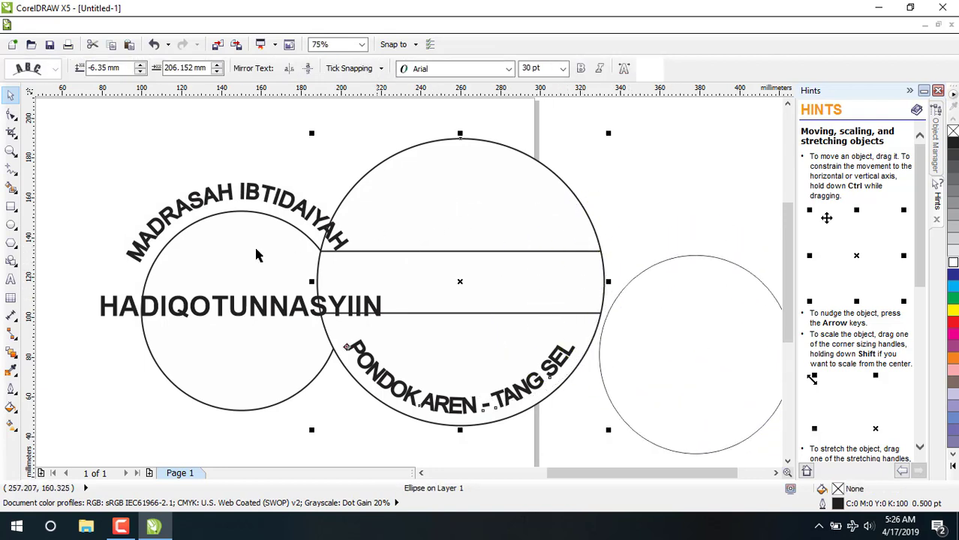
- Move the HADIQOTUNNASYIIN text below the circles and shift the inner circle with its upper curved text up and left
left_click(234, 299)
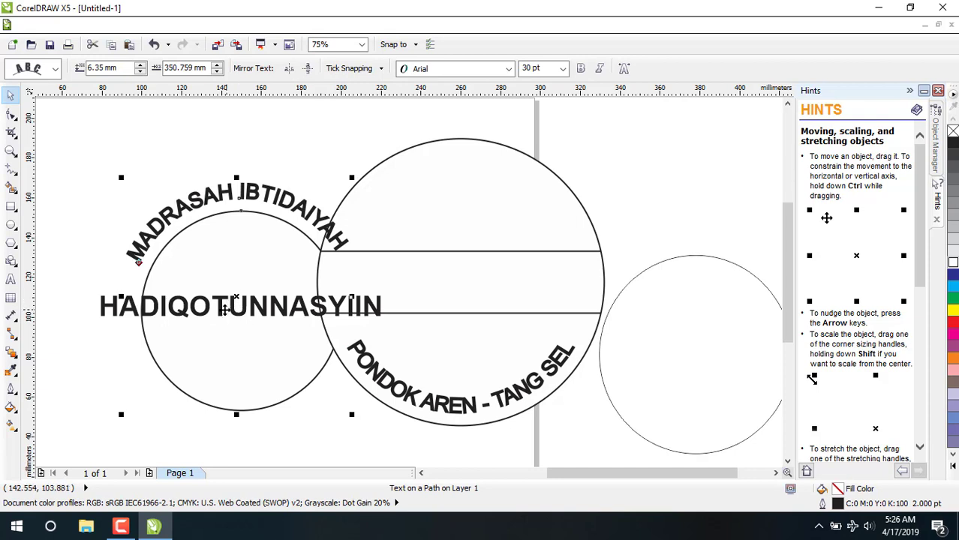
left_click(221, 309)
left_click_drag(220, 315, 220, 454)
left_click(216, 285)
left_click_drag(216, 284, 200, 260)
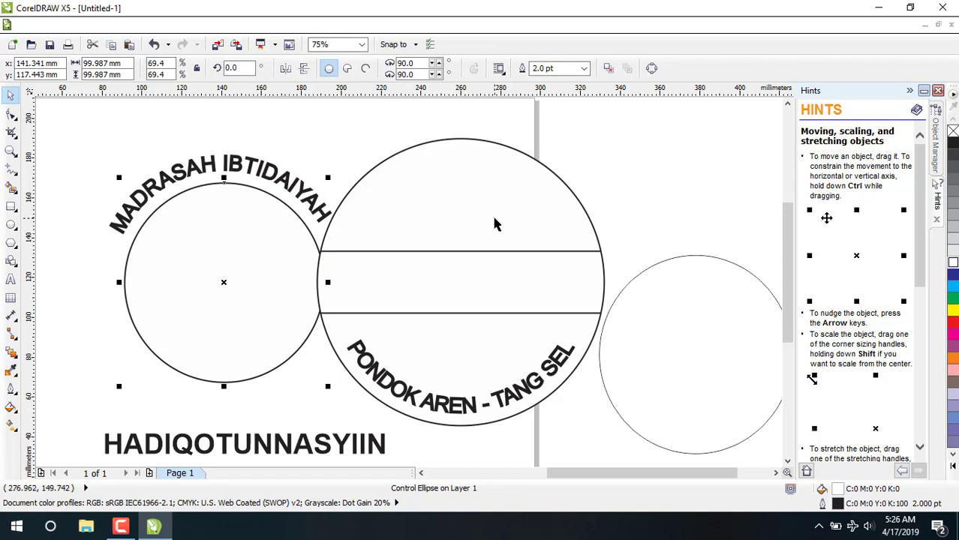
- Try moving the thin ellipse inside the outer circle, filling it white and ordering it back one
left_click_drag(676, 326, 445, 228)
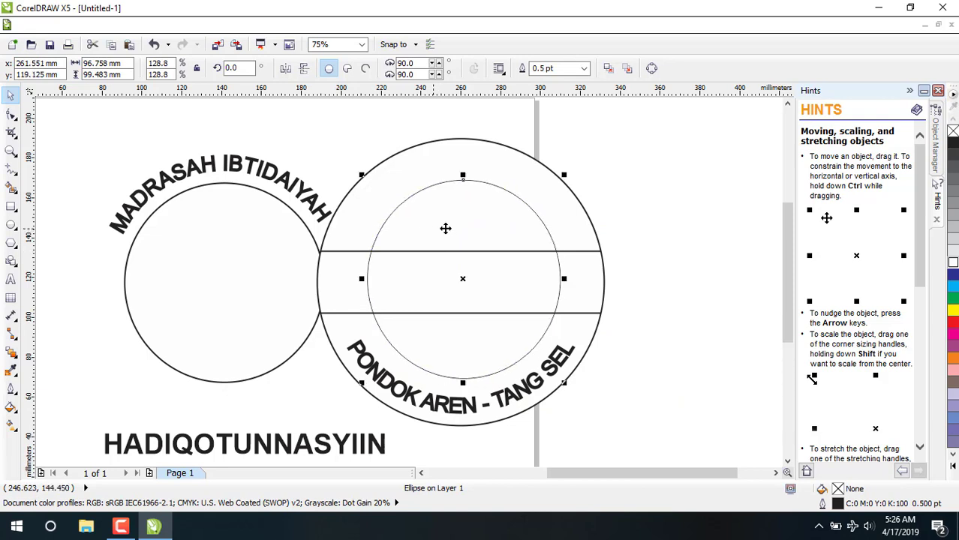
left_click(952, 264)
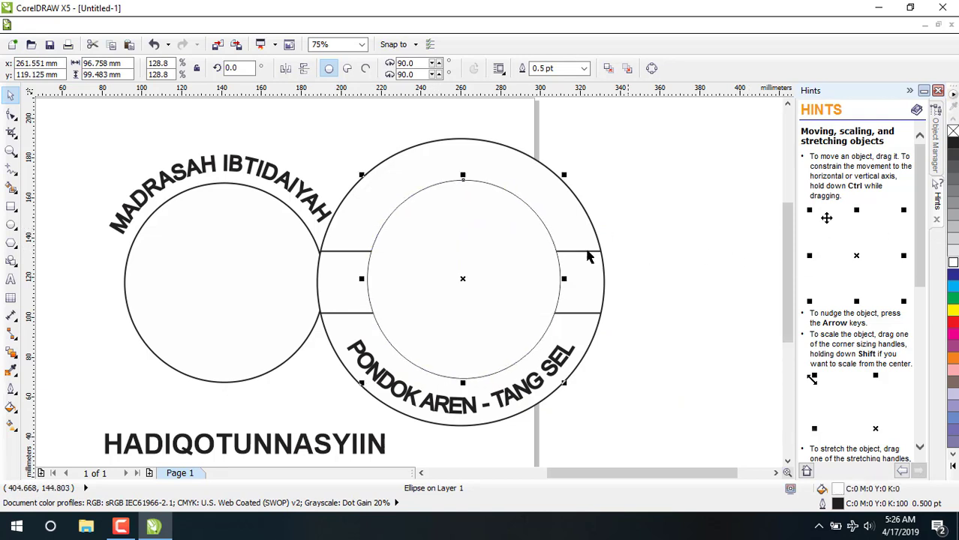
right_click(505, 255)
mouse_move(600, 175)
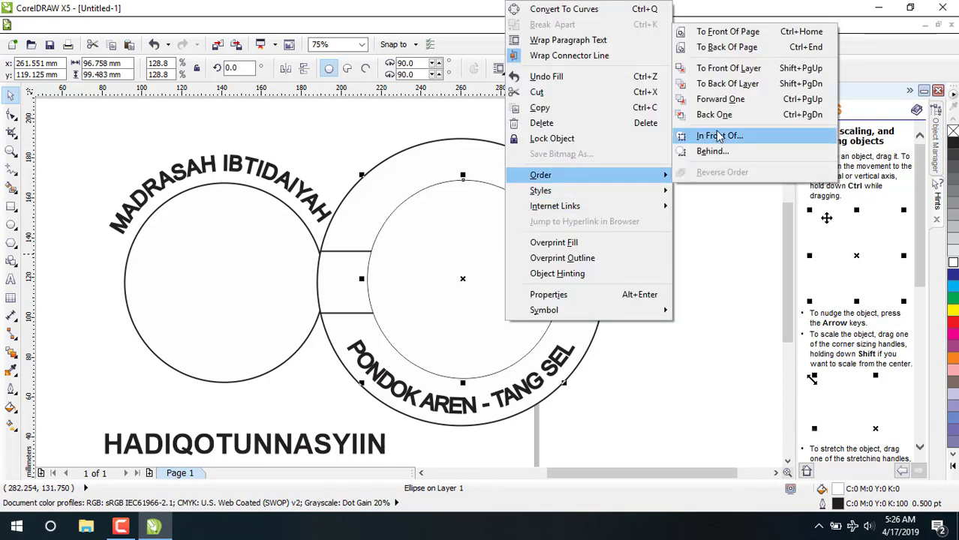
left_click(719, 117)
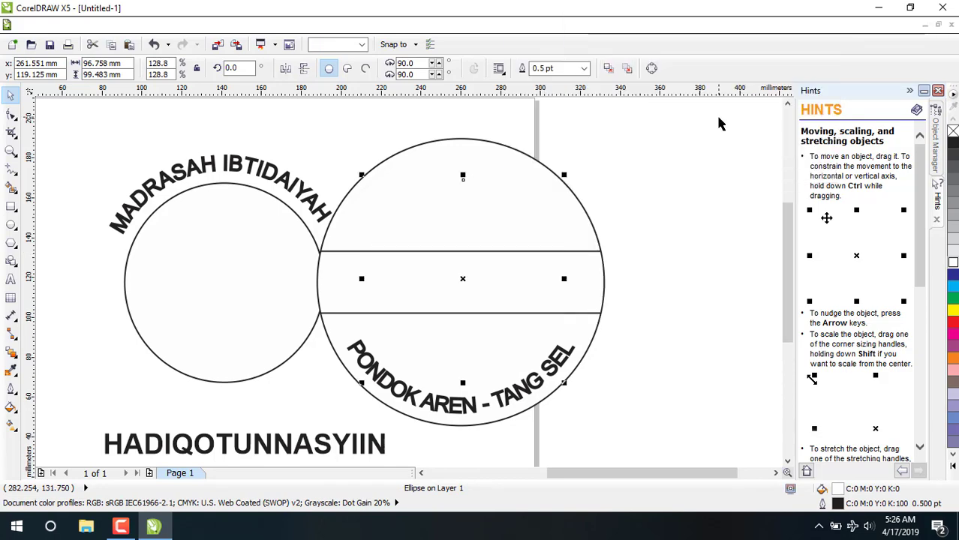
left_click(623, 184)
- Remove the fill from the outer circle and its lower curved text
left_click(347, 346)
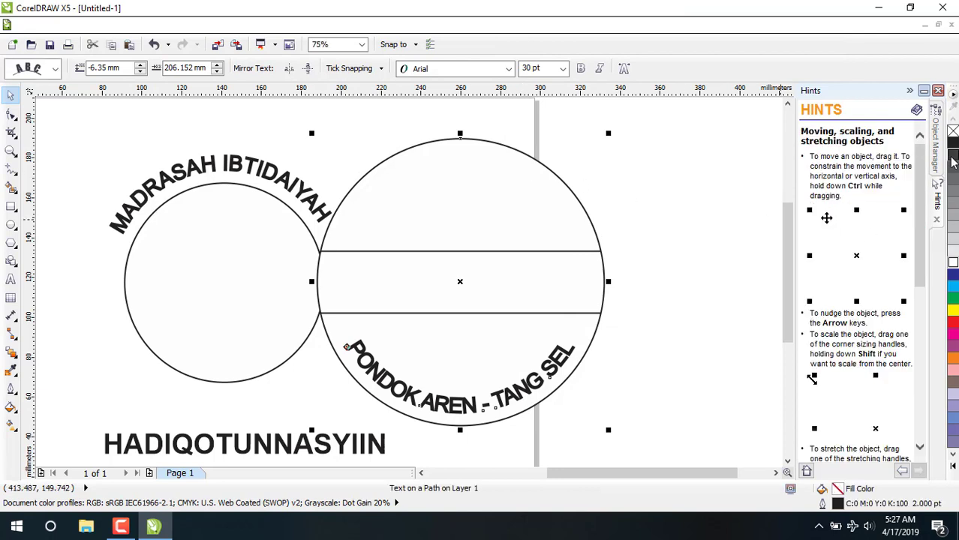
left_click(952, 132)
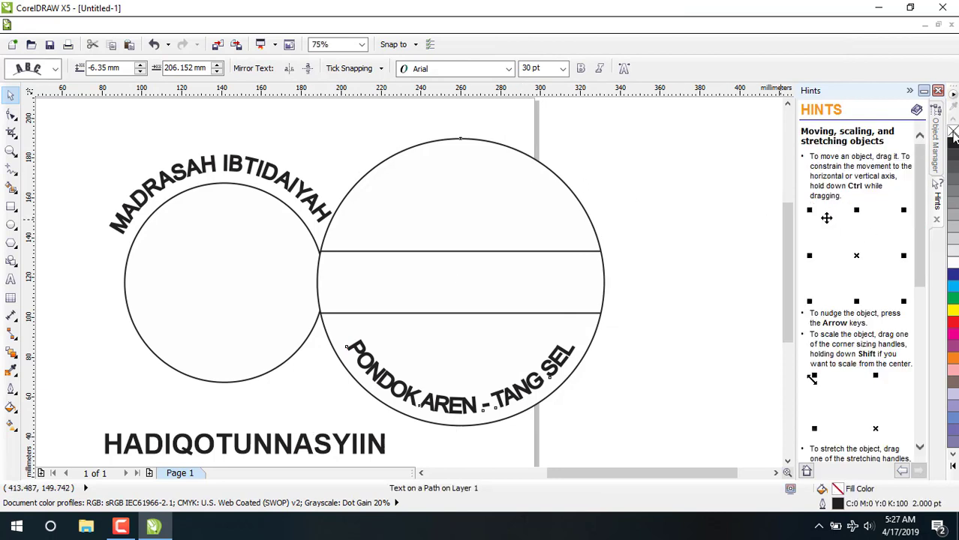
left_click(705, 188)
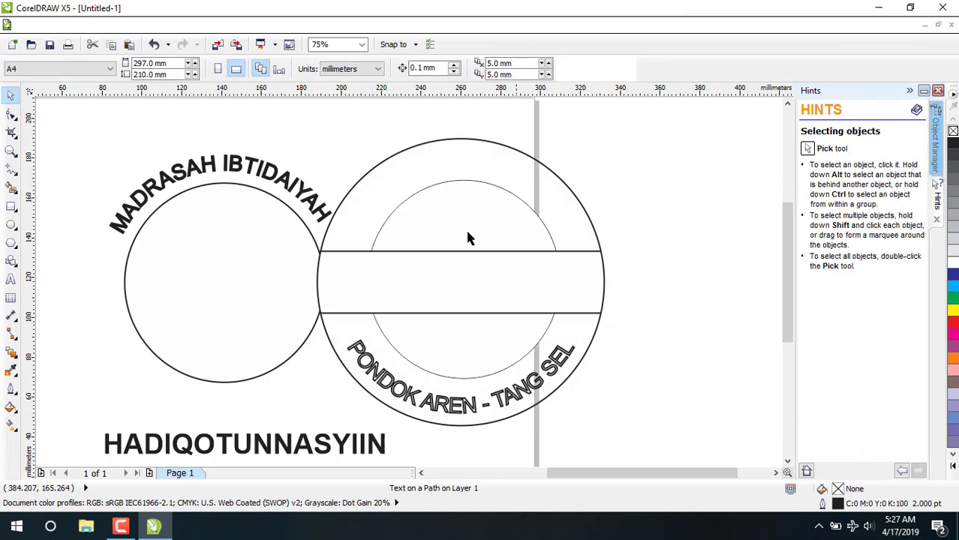
- Delete the thin-outlined ellipse behind the name band
left_click(434, 206)
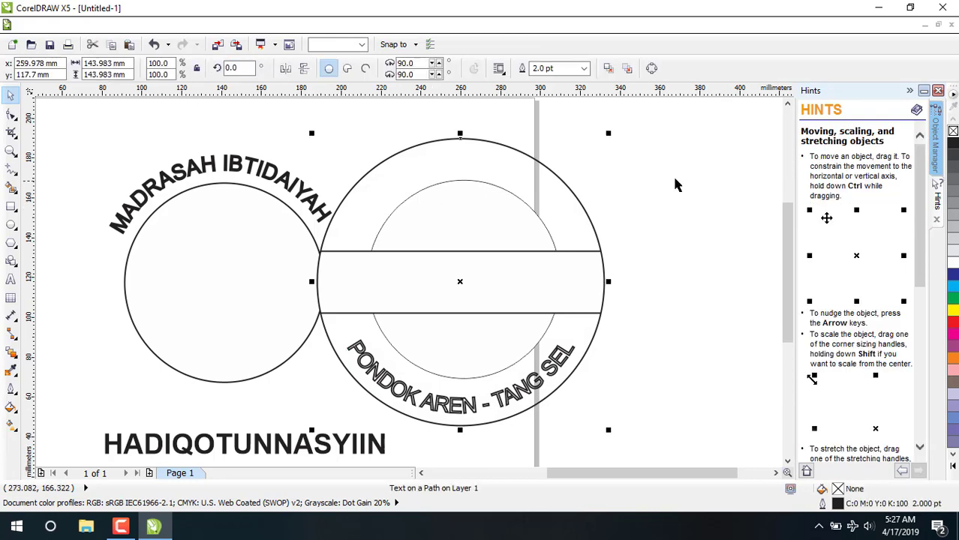
left_click(463, 181)
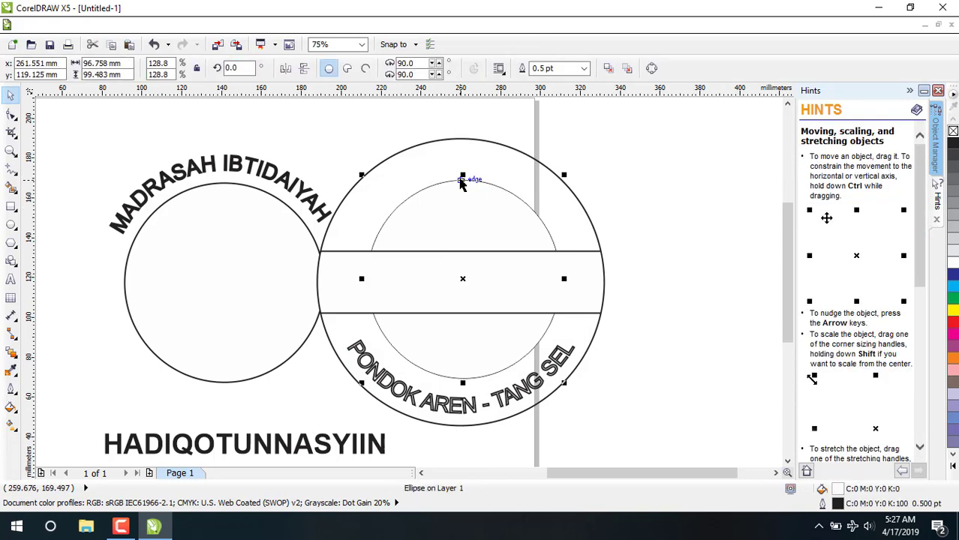
key("Delete")
- Move the outer circle with its band and lower text over the inner circle and nudge it up until they look concentric
left_click(467, 219)
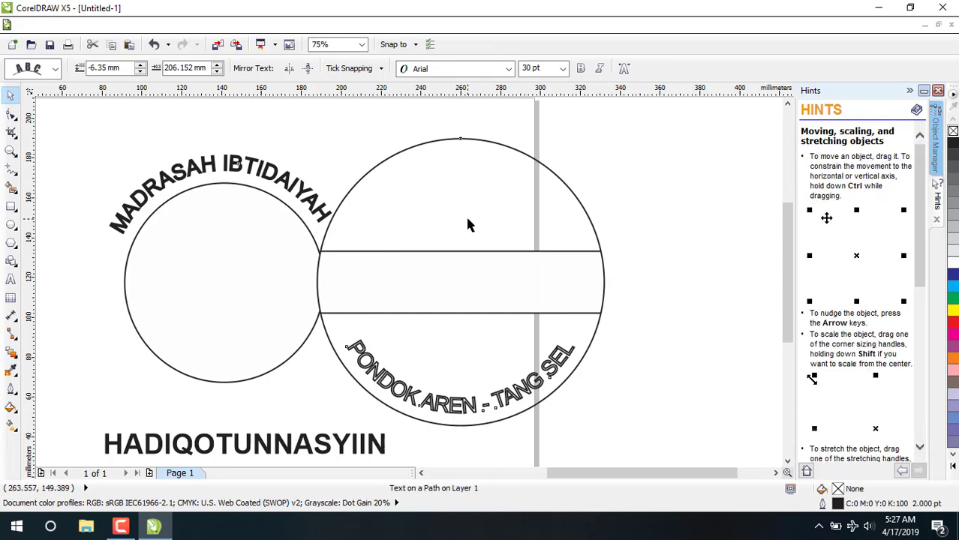
key("p")
mouse_move(293, 293)
left_mouse_down()
mouse_move(281, 261)
mouse_move(279, 284)
left_mouse_up()
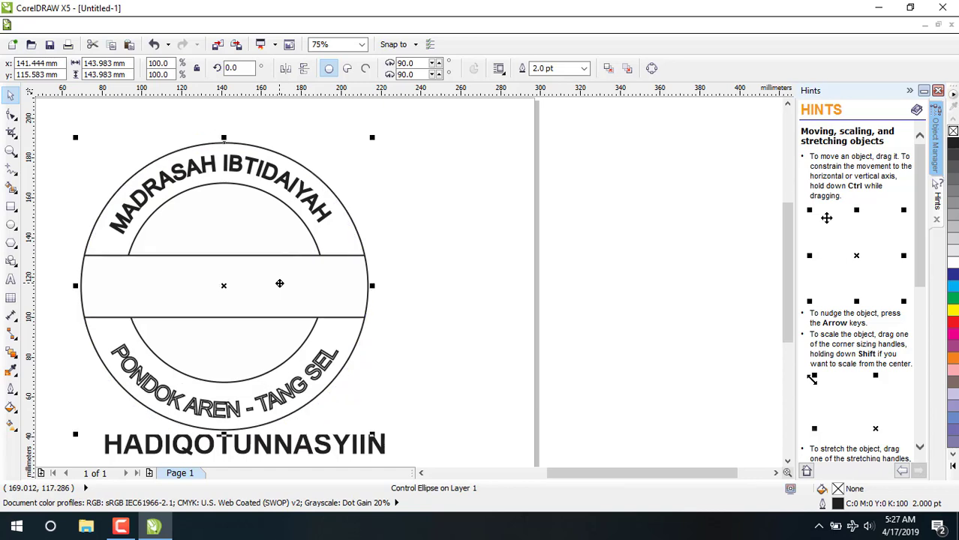
key("Up")
key("Up")
key("Up")
key("Up")
key("Up")
key("Up")
key("Up")
key("Up")
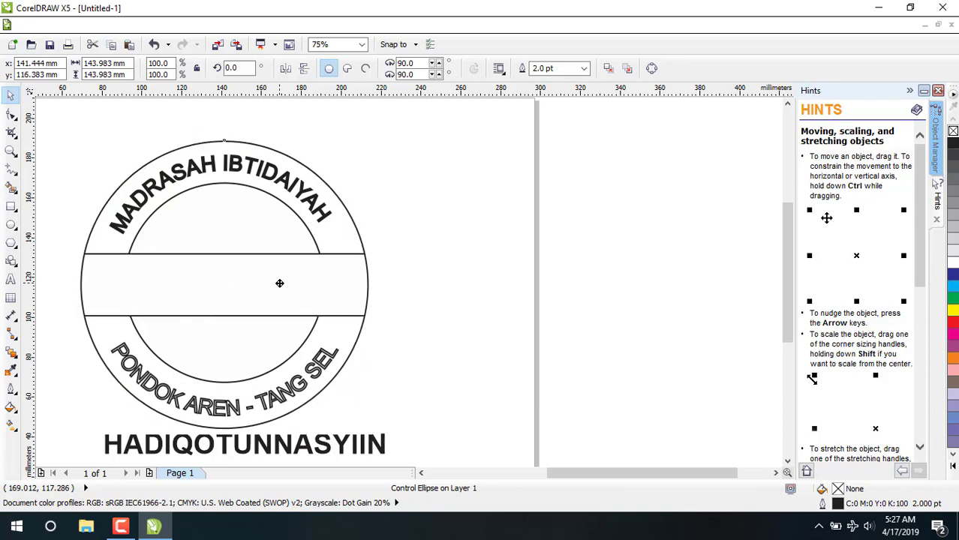
key("Up")
key("Up")
key("Up")
key("Up")
key("Up")
key("Up")
key("Up")
key("Up")
key("Up")
key("Up")
key("Up")
key("Up")
key("Up")
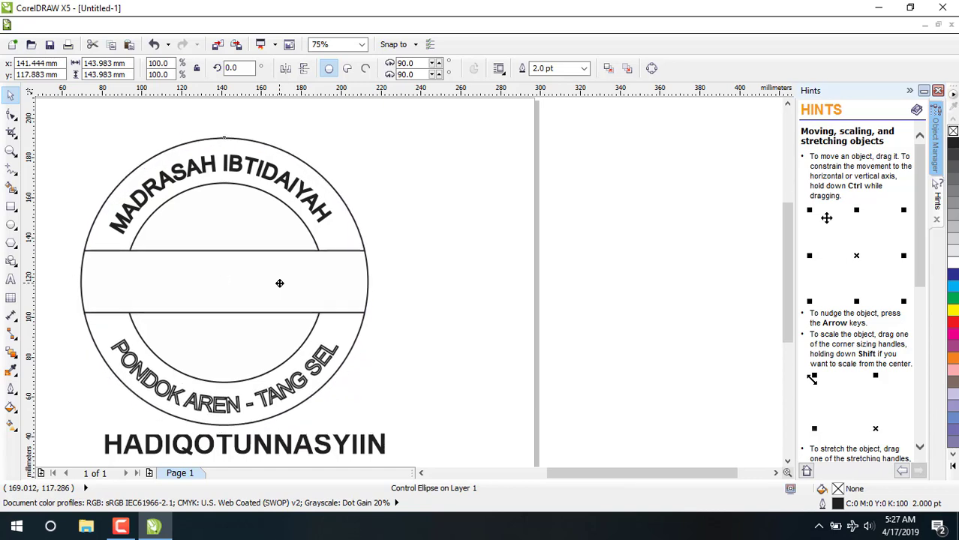
left_click(491, 293)
left_click(228, 275)
left_click(466, 335)
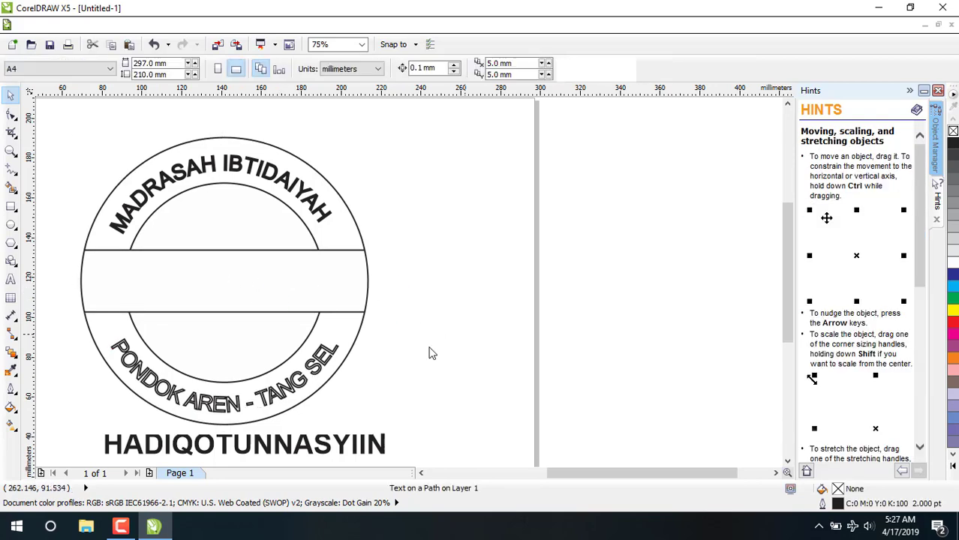
- Move the HADIQOTUNNASYIIN text into the central band and narrow it to about 124 mm wide
left_click(315, 455)
key("p")
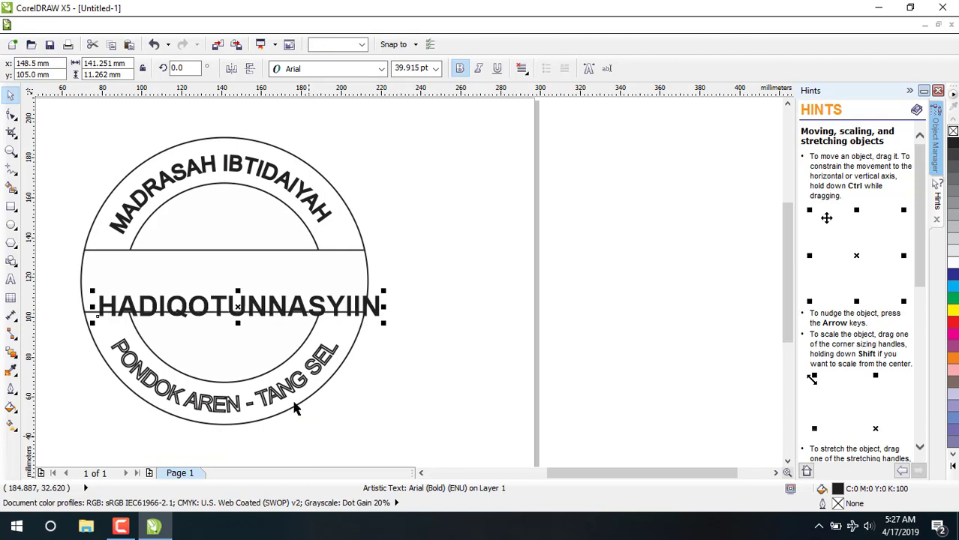
left_click_drag(246, 298, 234, 270)
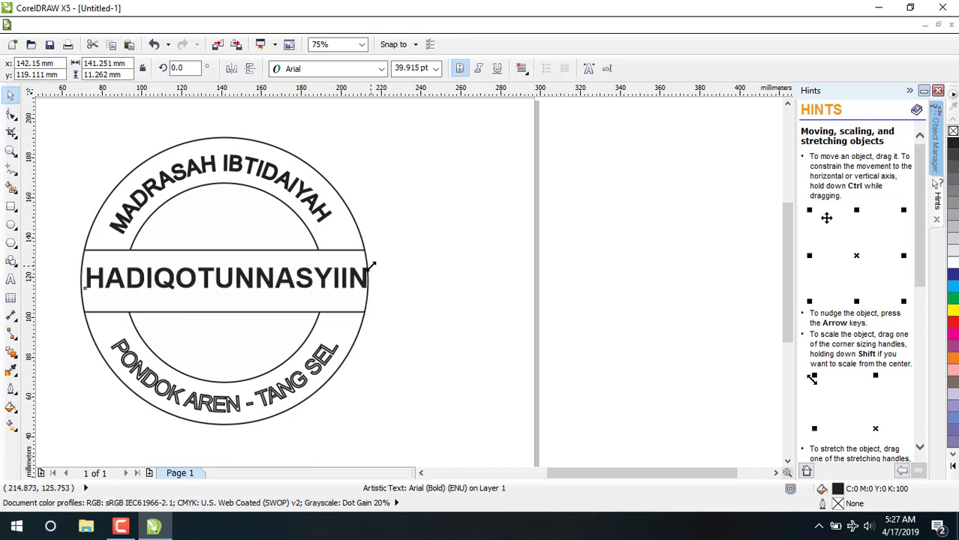
left_click_drag(370, 279, 338, 280)
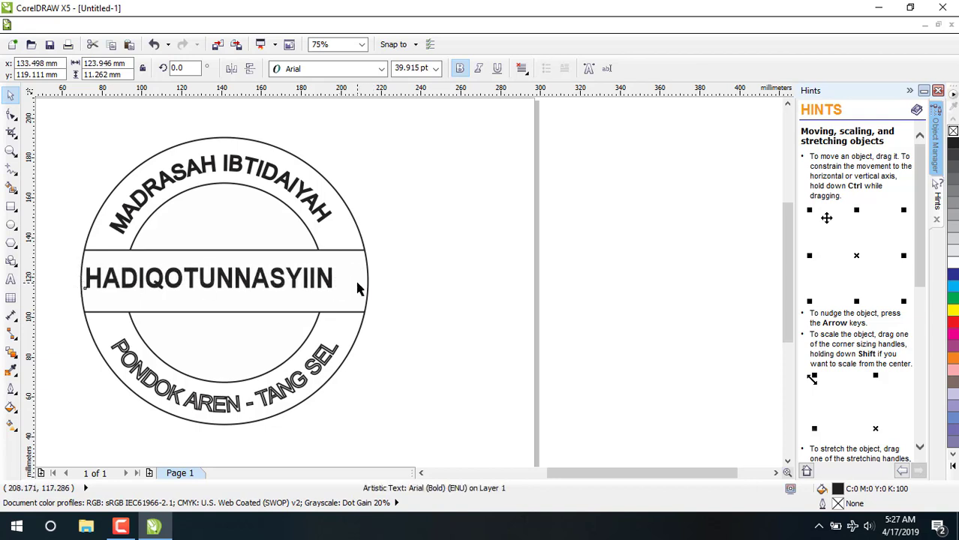
- Center the HADIQOTUNNASYIIN text on the page, try nudging it upward, and undo the nudges
key("p")
key("Up")
key("Up")
key("Up")
key("Up")
key("Up")
key("Up")
key("Up")
key("Up")
key("Up")
key("Up")
key("Up")
key("Up")
key("Up")
key("Up")
key("Up")
key("Up")
key("Up")
key("Up")
key("Up")
key("Up")
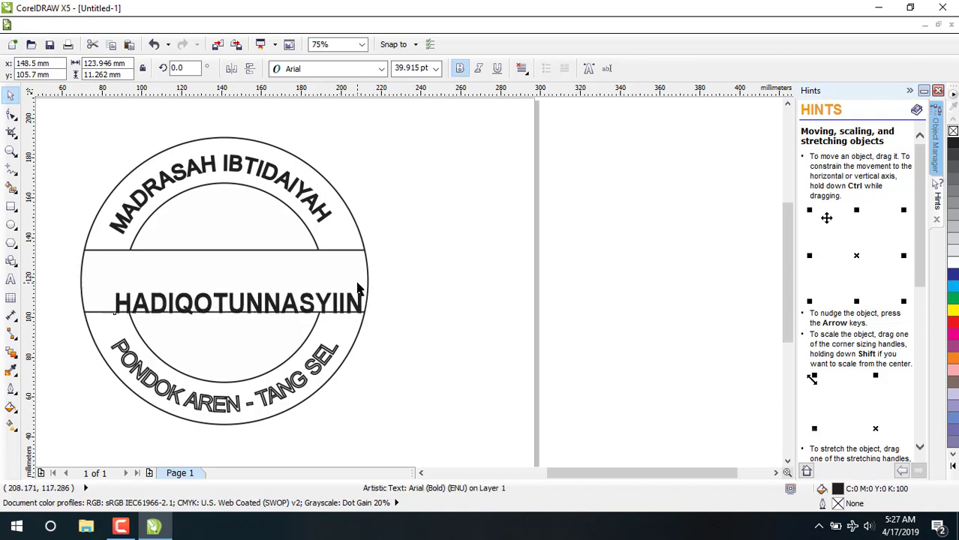
key("ctrl+z")
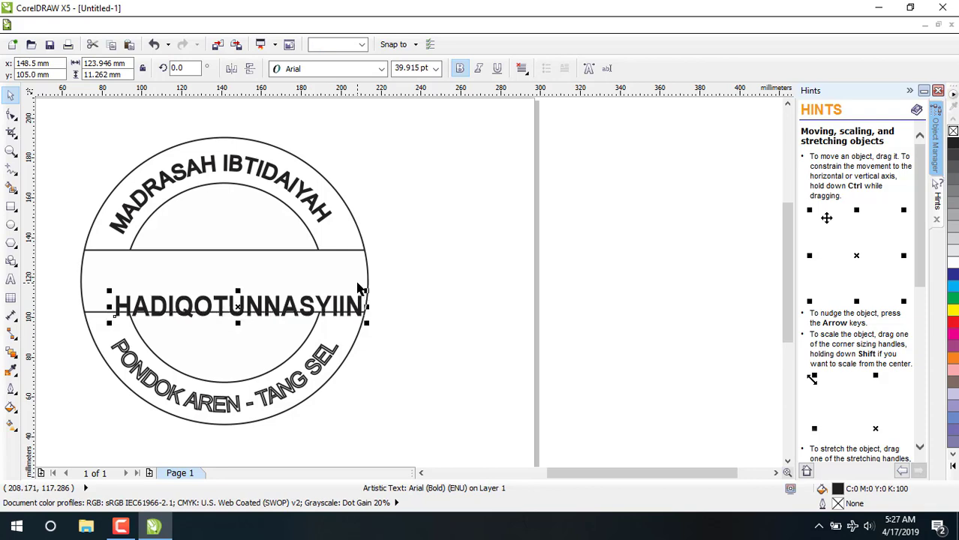
- Center the outer circle and the inner circle with its upper curved text on the page
left_click(423, 231)
left_click(259, 206)
key("p")
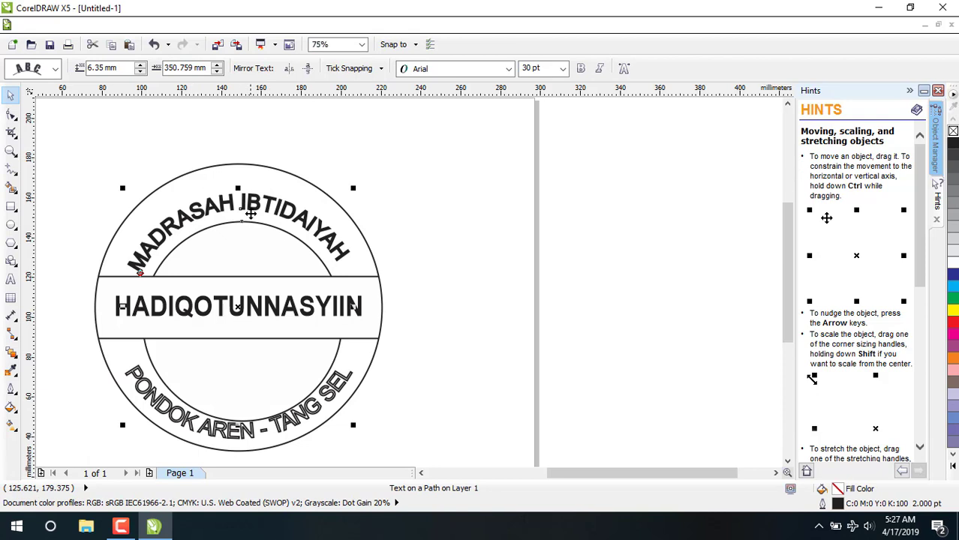
- Nudge the inner circle with its upper curved text up and left until it is concentric with the outer circle
key("Up")
key("Up")
key("Up")
key("Up")
key("Up")
key("Up")
key("Up")
key("Up")
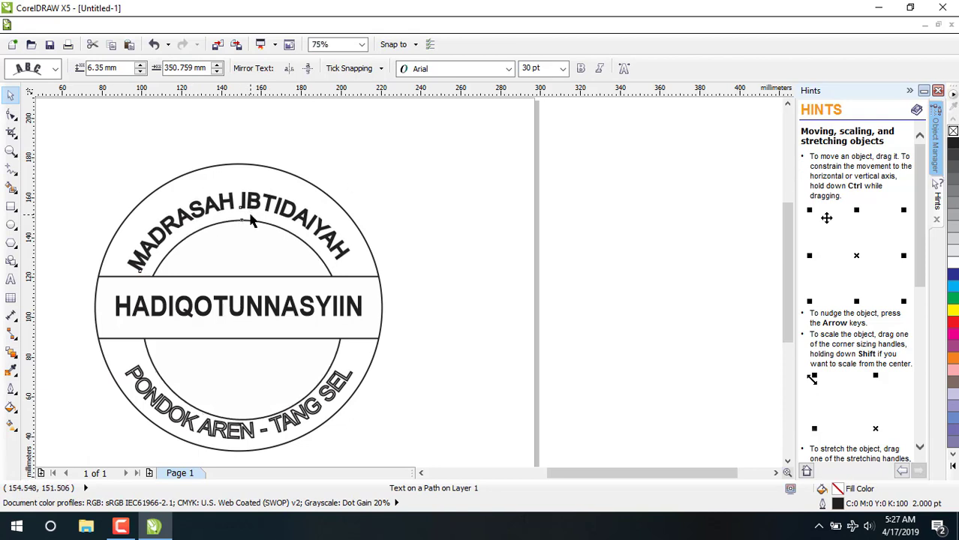
key("Up")
key("Up")
key("Up")
key("Up")
key("Up")
key("Up")
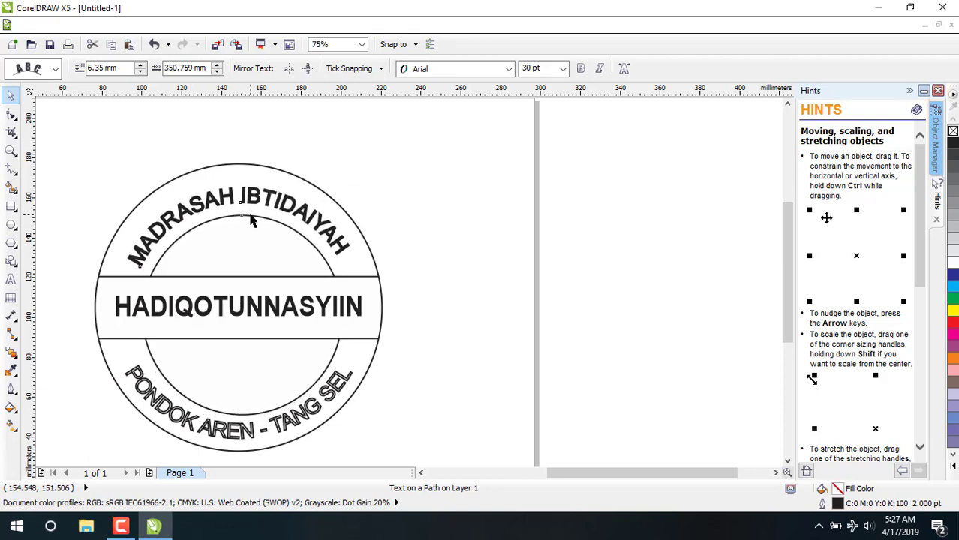
key("Left")
key("Left")
key("Left")
key("Left")
key("Left")
key("Left")
key("Left")
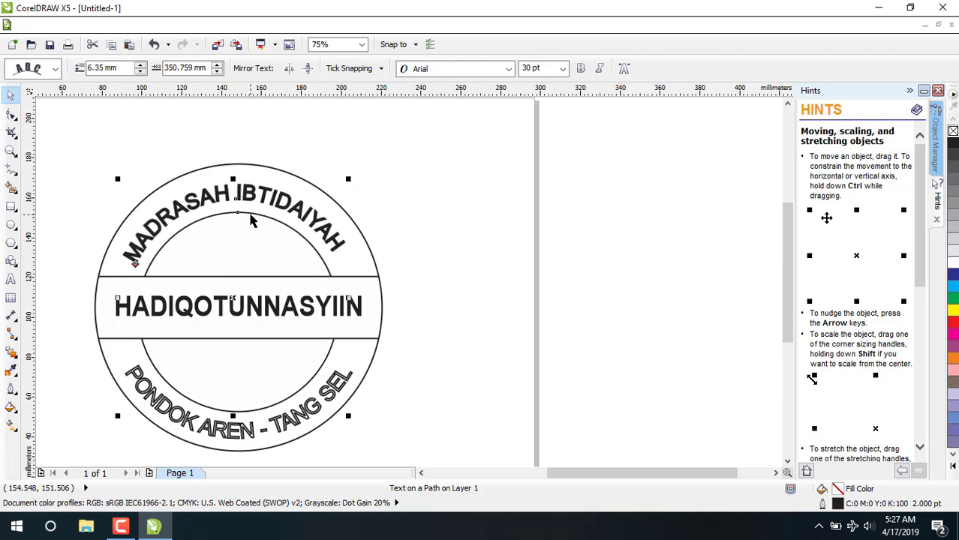
left_click(454, 206)
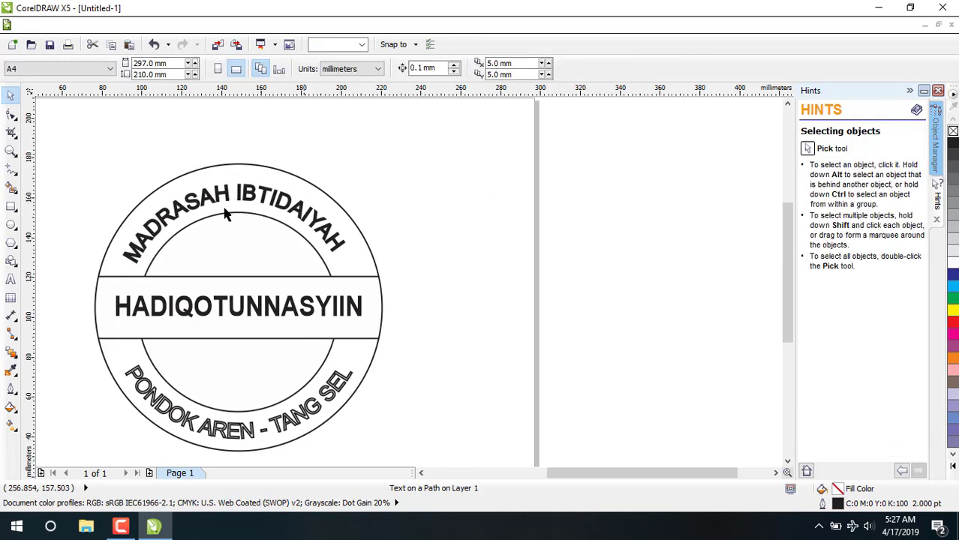
- Select all the stamp objects and group them
left_click_drag(46, 140, 419, 461)
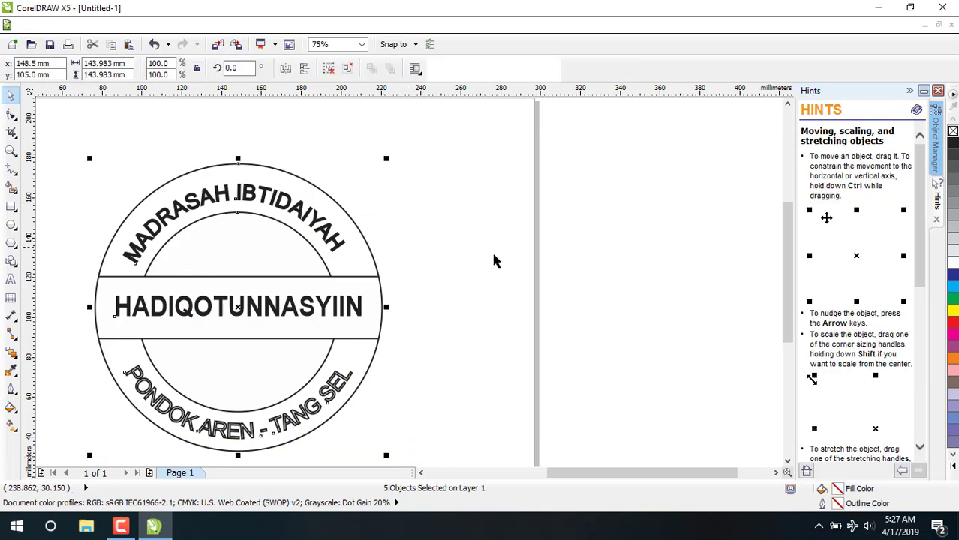
key("ctrl+g")
left_click_drag(787, 238, 788, 259)
left_click_drag(617, 473, 613, 475)
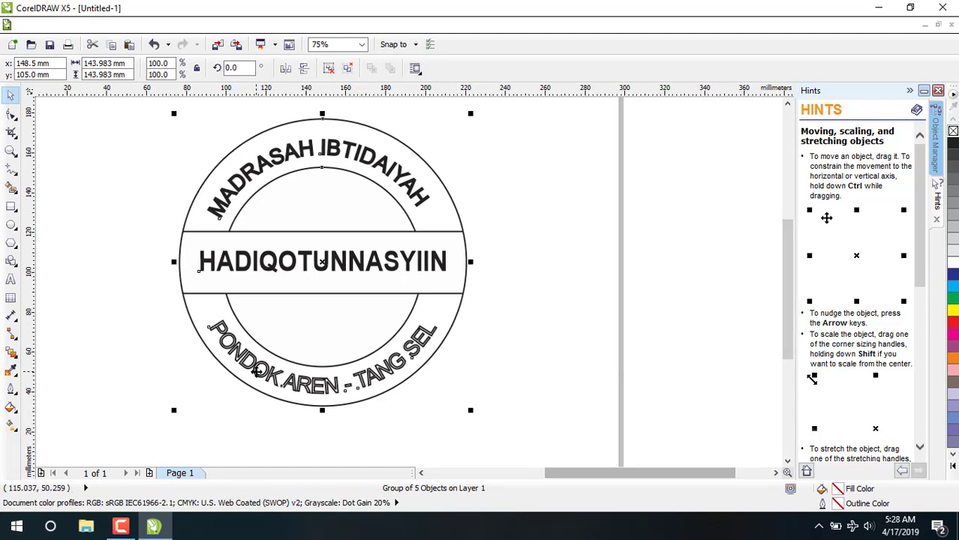
- Ungroup the stamp and deselect its objects
left_click(100, 253)
left_click(229, 356)
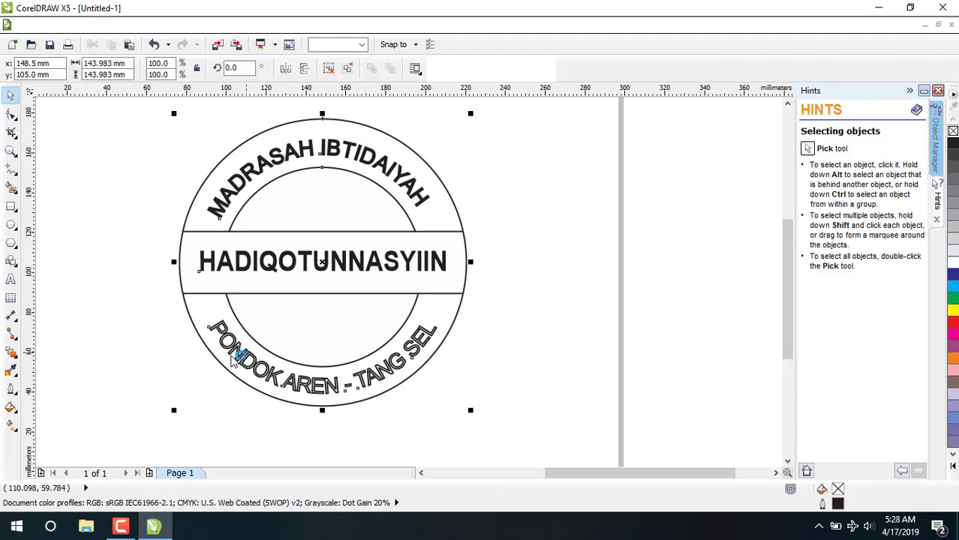
right_click(229, 357)
left_click(278, 90)
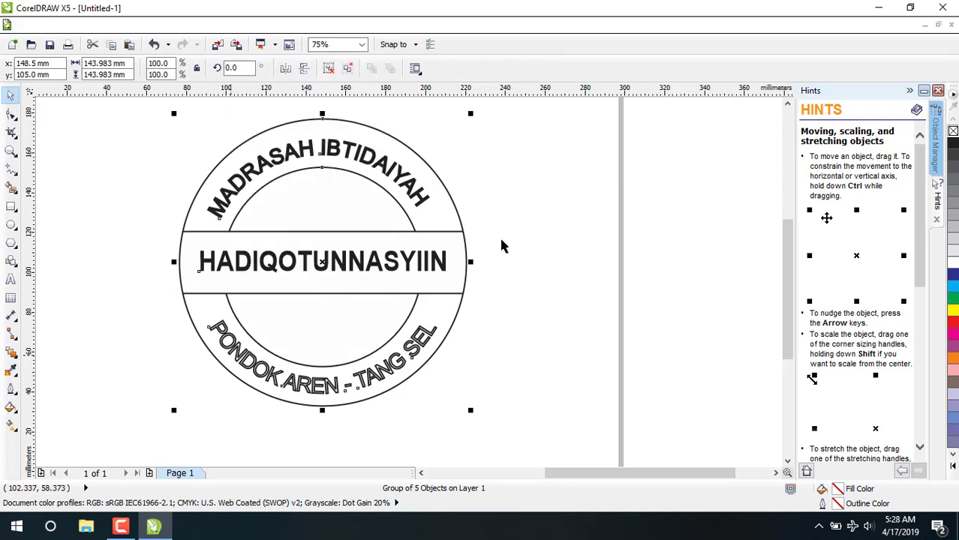
left_click(534, 303)
- Make the lower PONDOK AREN - TANG SEL text bold and fill it with black
left_click(412, 357)
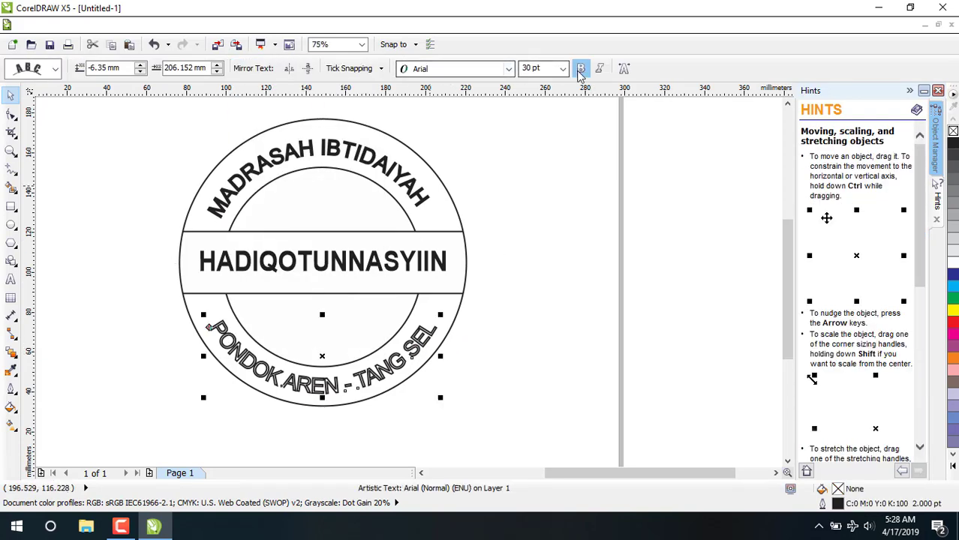
left_click(581, 68)
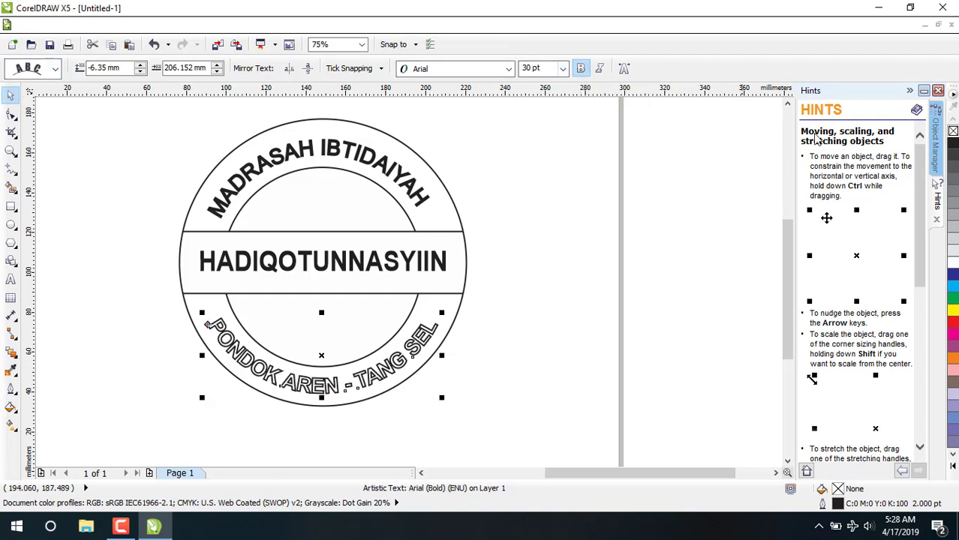
left_click(952, 142)
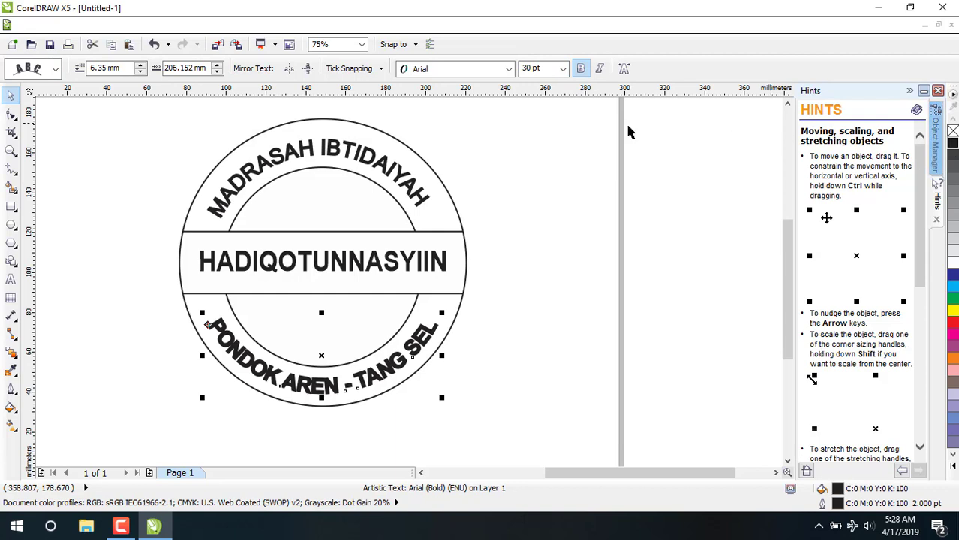
- Try filling the upper curved text and its inner circle with black, undo the fill, and deselect
left_click(263, 168)
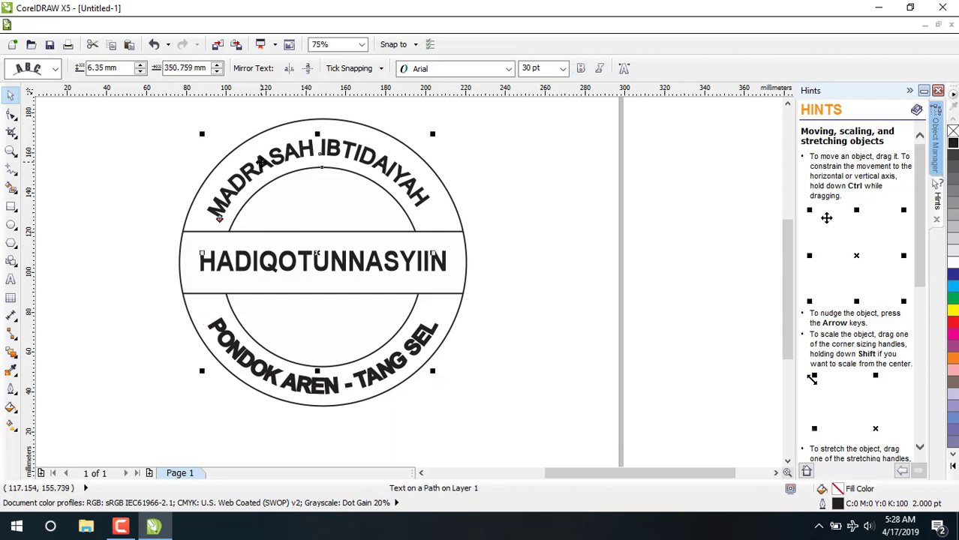
left_click(954, 144)
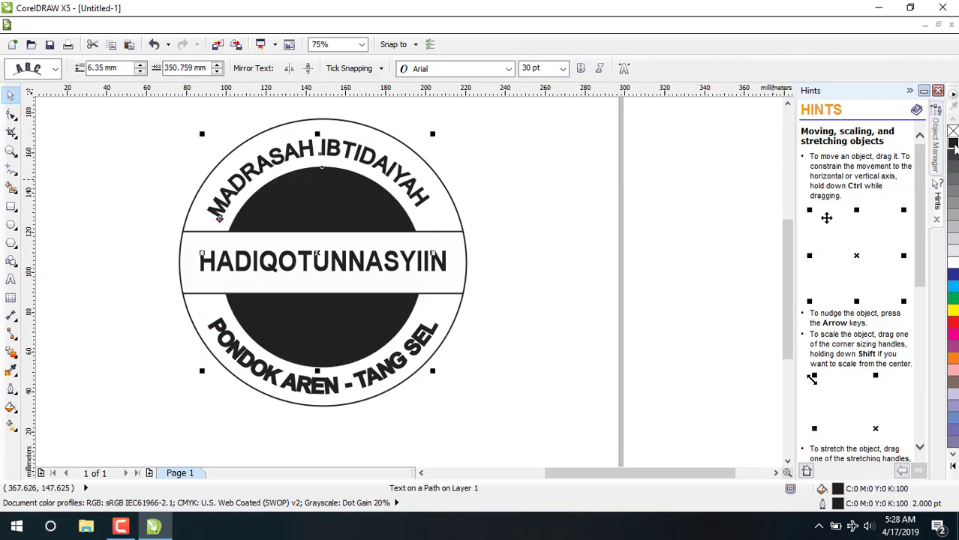
key("ctrl+z")
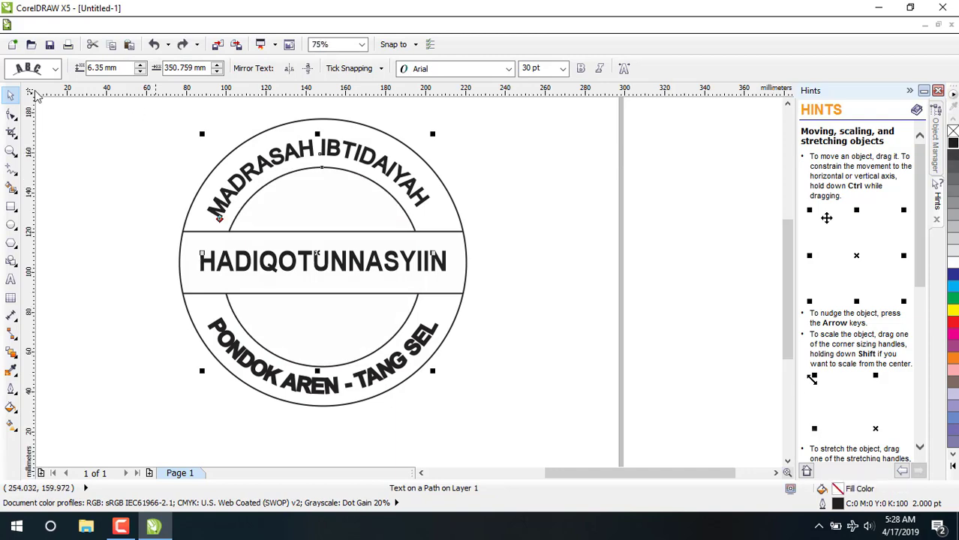
left_click(60, 147)
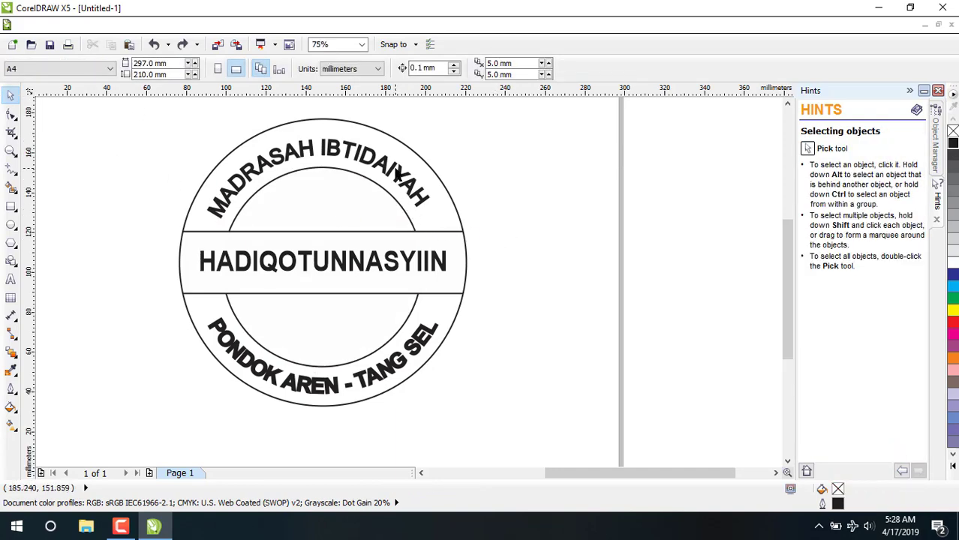
- Select the upper curved MADRASAH IBTIDAIYAH text and enlarge it to about 37 pt
left_click(396, 171)
scroll(334, 141, "up", 2)
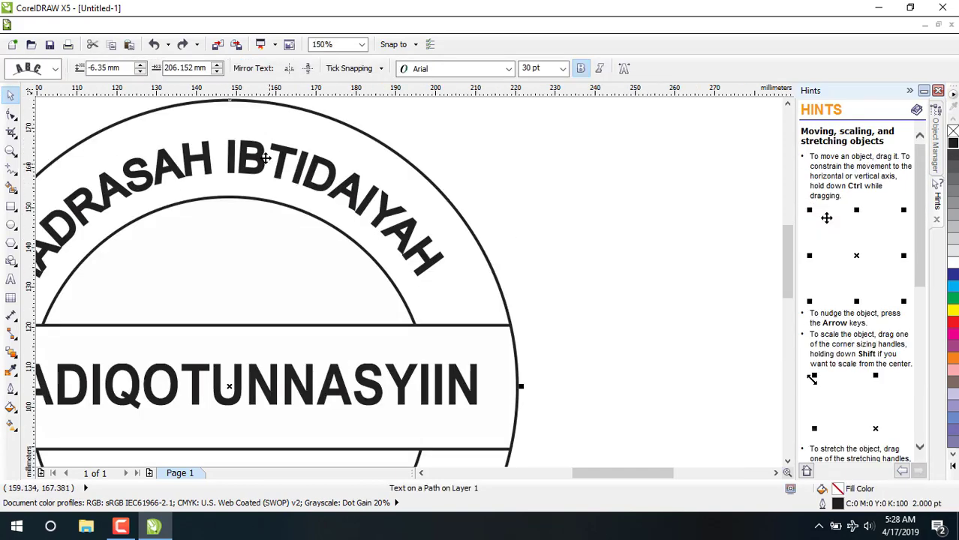
left_click(258, 157)
left_click(258, 157)
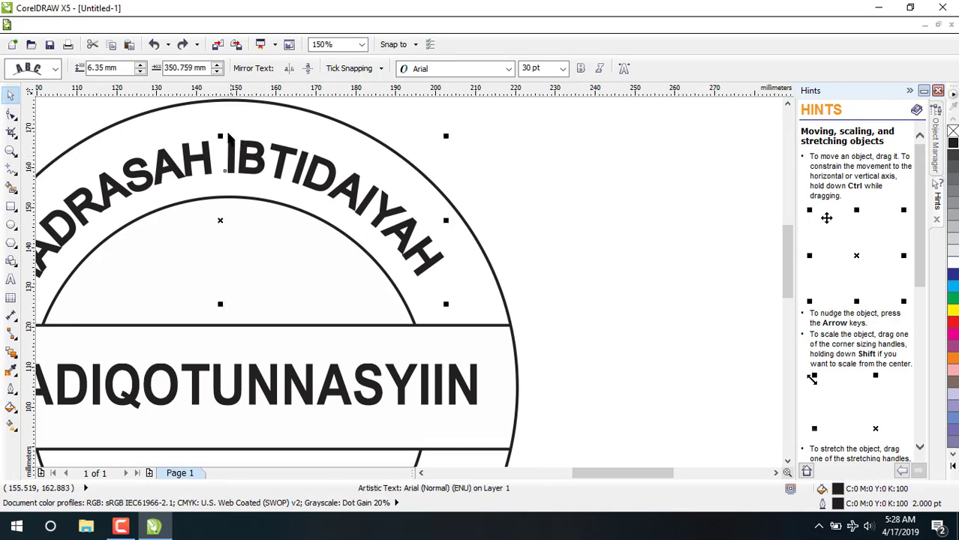
mouse_move(223, 133)
left_mouse_down()
mouse_move(229, 105)
mouse_move(218, 162)
mouse_move(224, 145)
left_mouse_up()
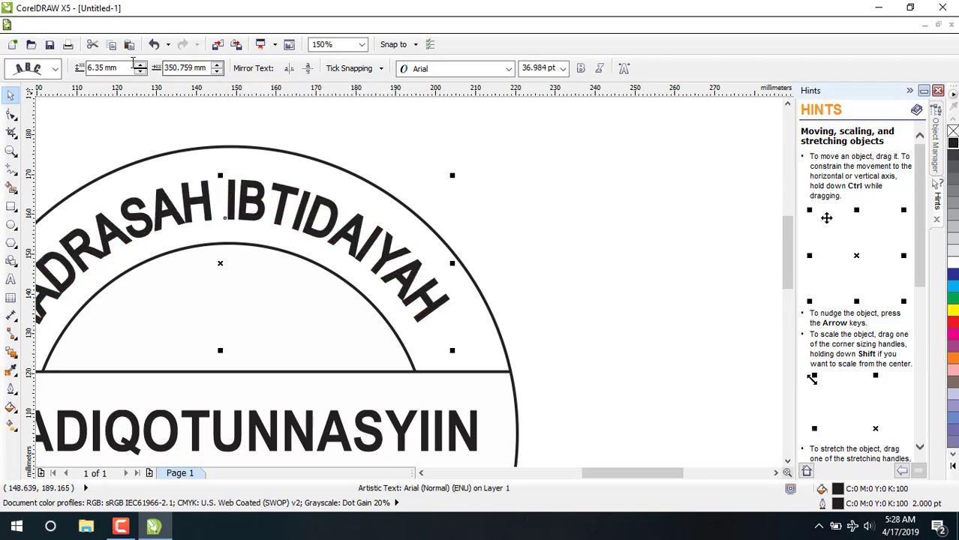
- Fine-tune the upper curved text's distance from its path in 0.5 mm increments and deselect it
left_click(140, 66)
left_click(141, 66)
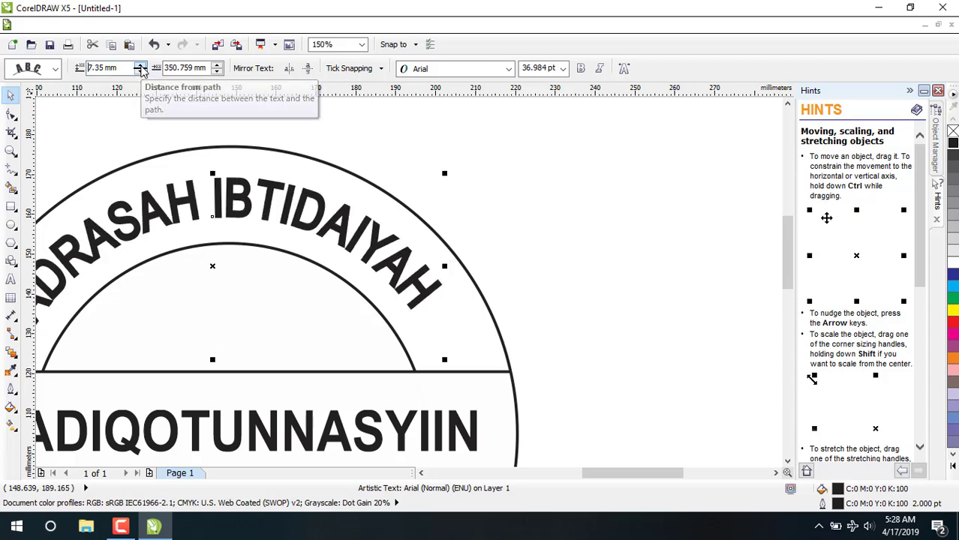
left_click(140, 72)
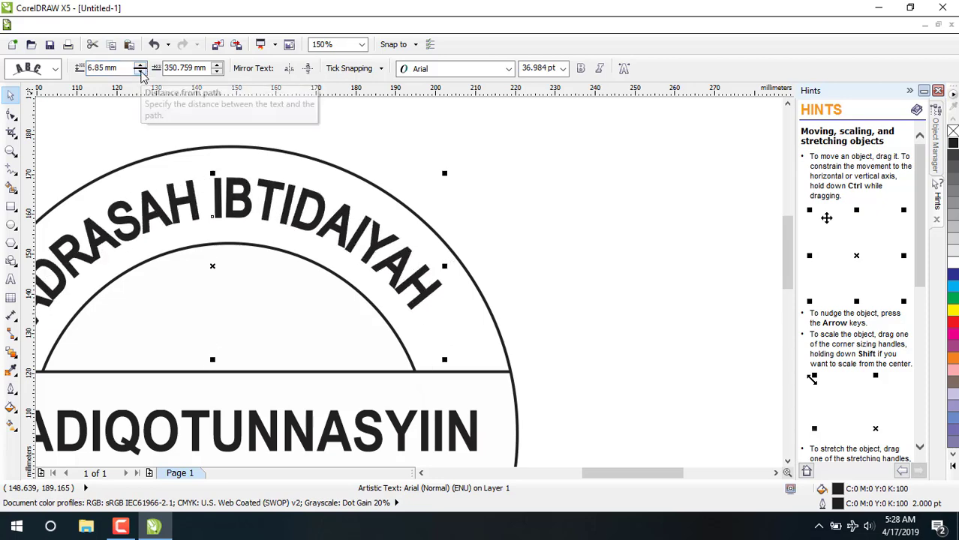
left_click(140, 71)
left_click(581, 206)
- Group all the stamp's circles, band and texts into one object and deselect it
scroll(66, 306, "down", 1)
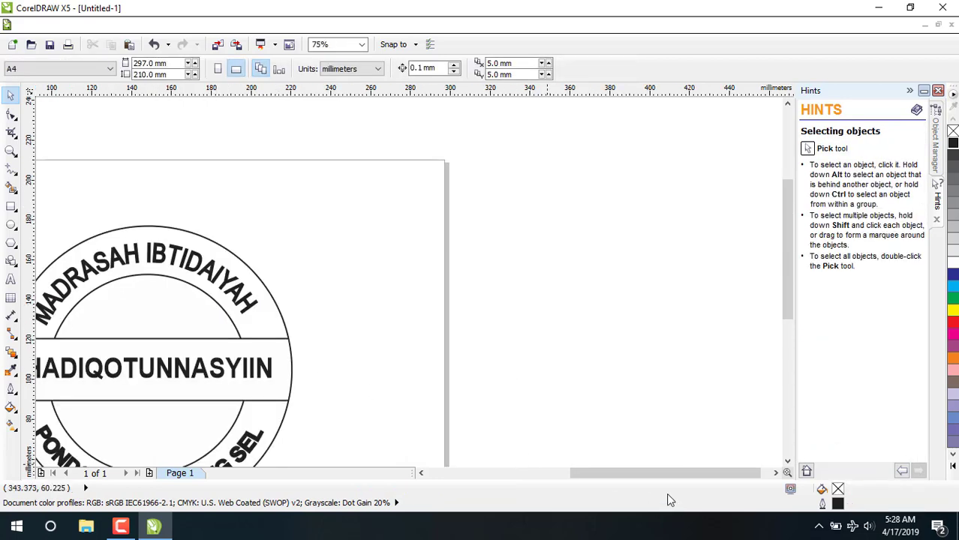
left_click_drag(641, 474, 590, 474)
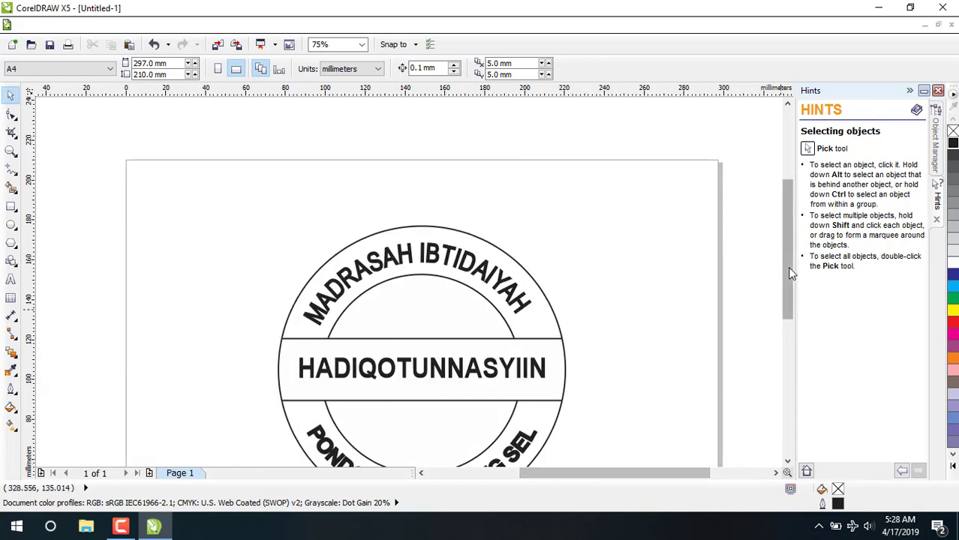
left_click_drag(787, 267, 795, 309)
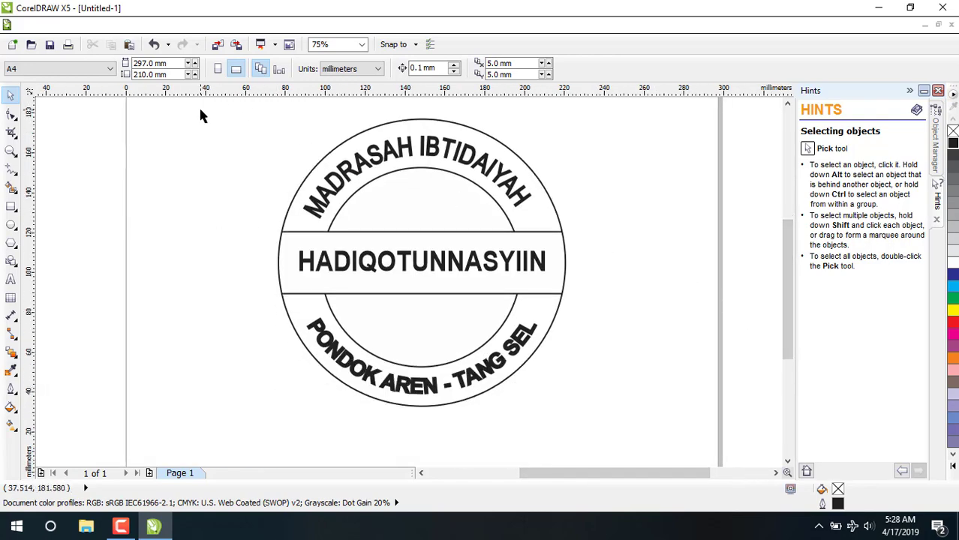
left_click_drag(200, 114, 612, 435)
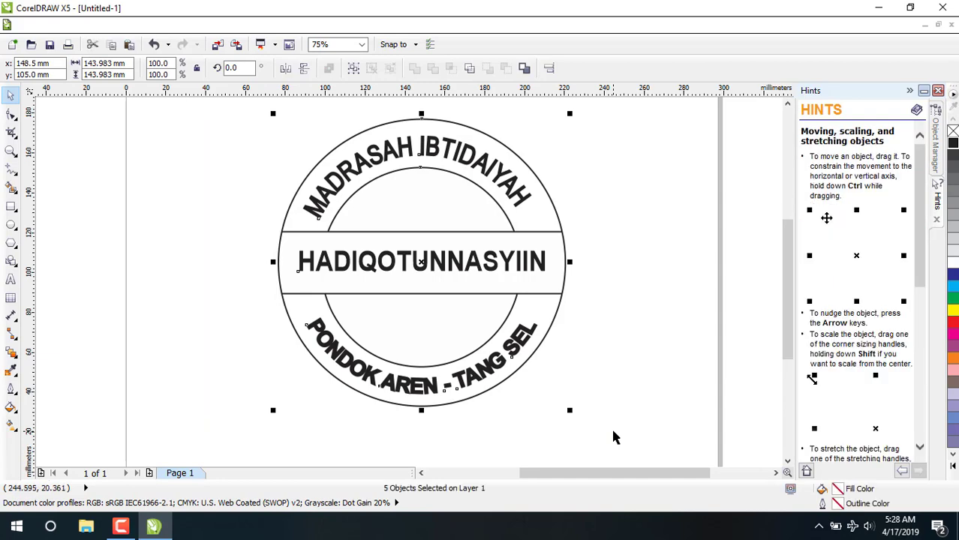
key("ctrl+g")
left_click(662, 240)
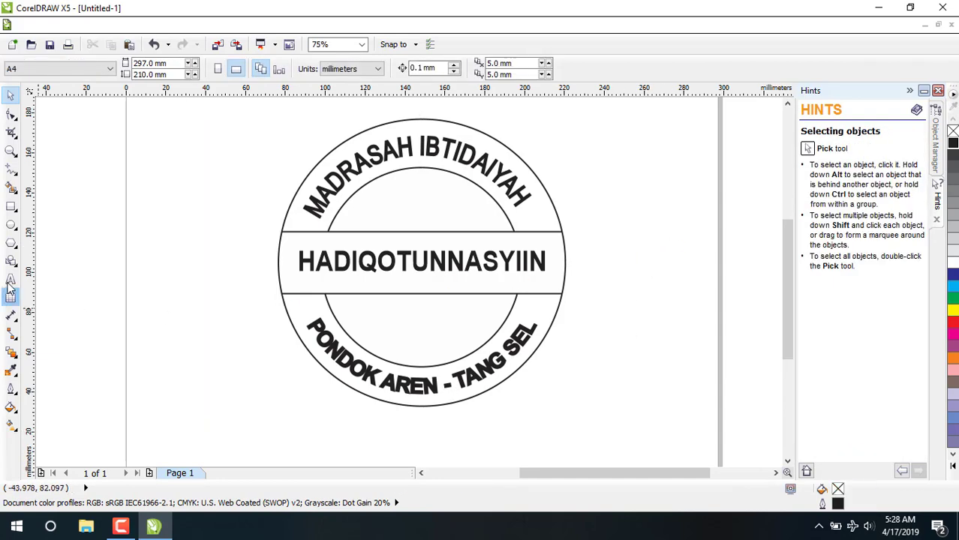
- Start a new artistic text line on the empty page area below the stamp's lower-left edge
left_click(11, 281)
left_click(250, 441)
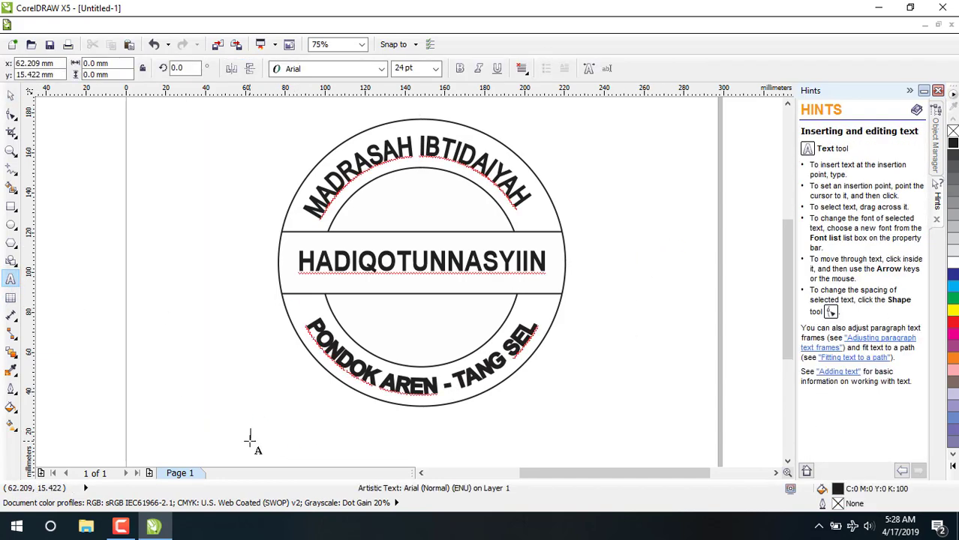
type("d")
key("BackSpace")
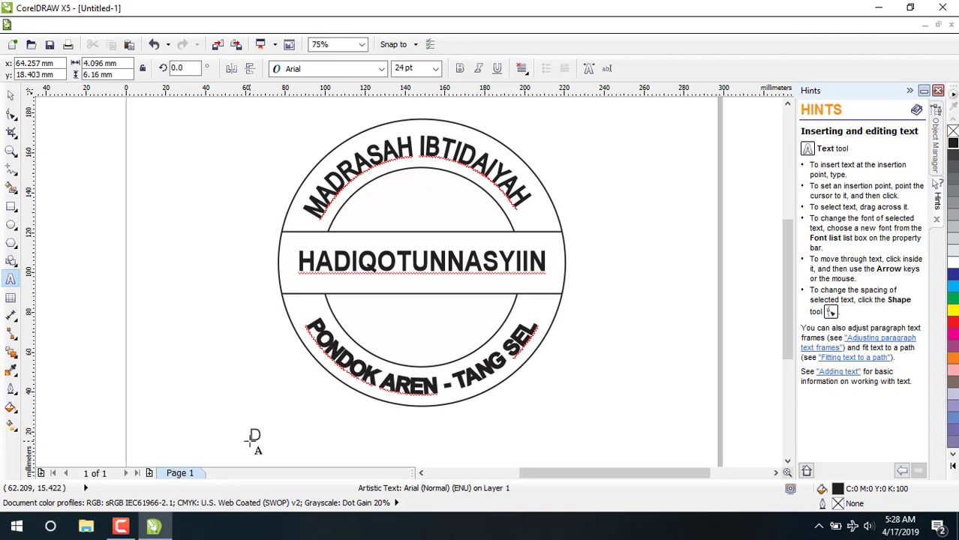